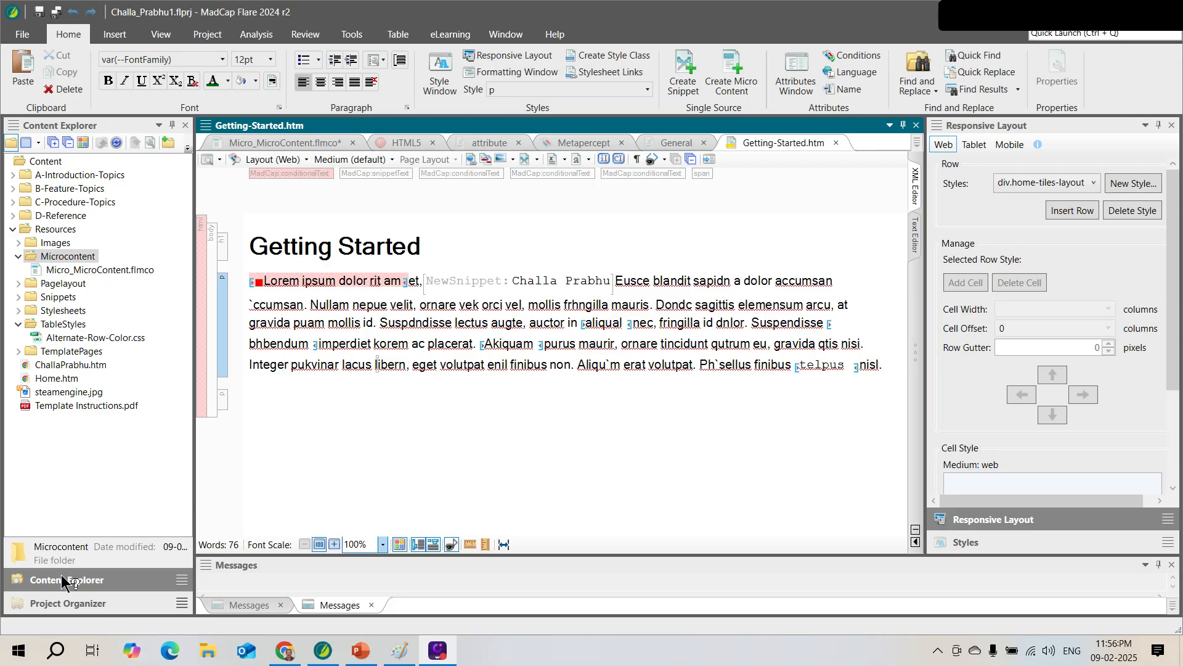
{"action": "left_click", "coordinate": [19, 255]}
{"action": "left_click", "coordinate": [12, 229]}
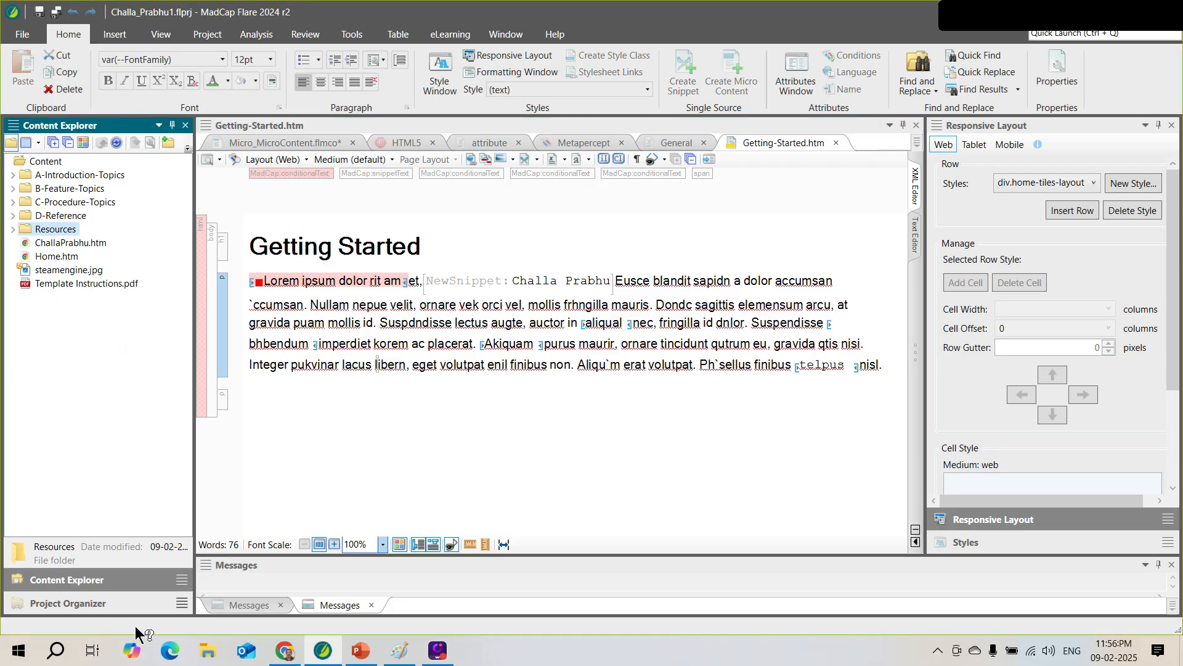
{"action": "left_click", "coordinate": [89, 603]}
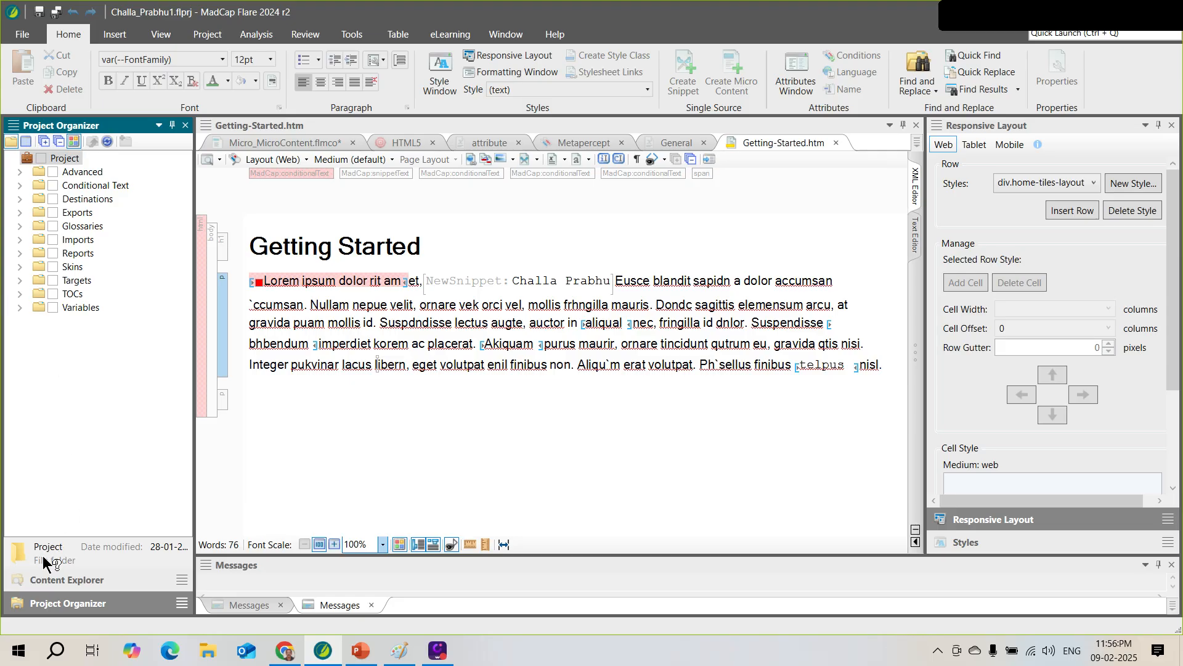
{"action": "left_click", "coordinate": [59, 584]}
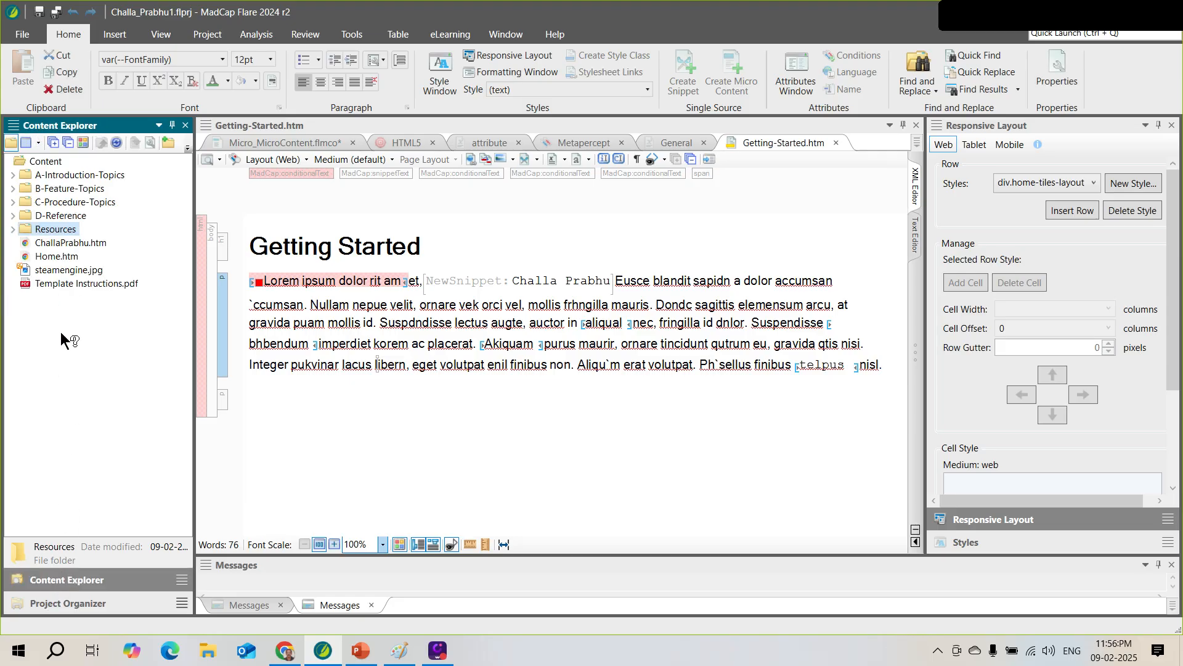
{"action": "left_click", "coordinate": [12, 229]}
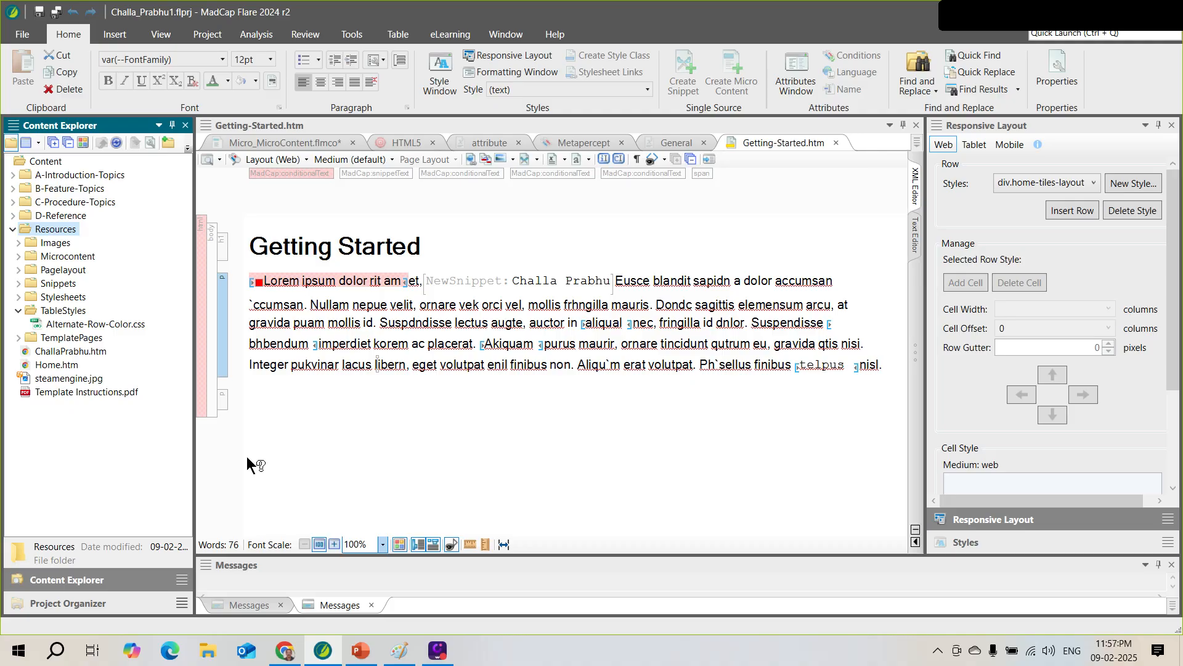
{"action": "left_click", "coordinate": [112, 602]}
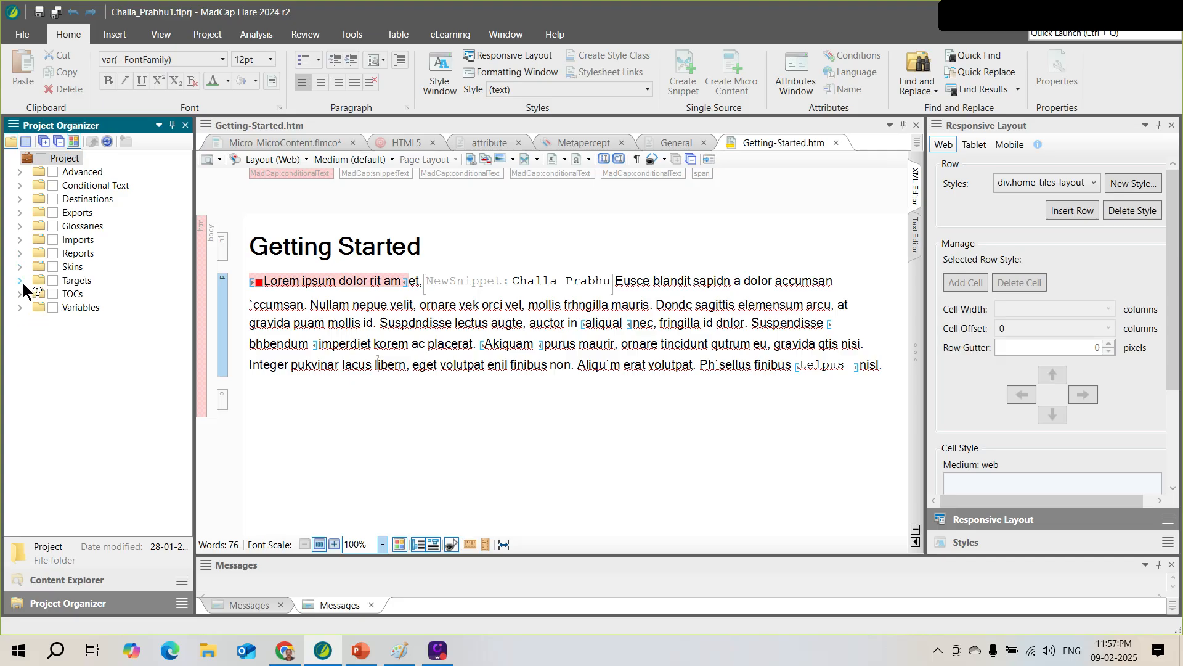
{"action": "left_click", "coordinate": [21, 254]}
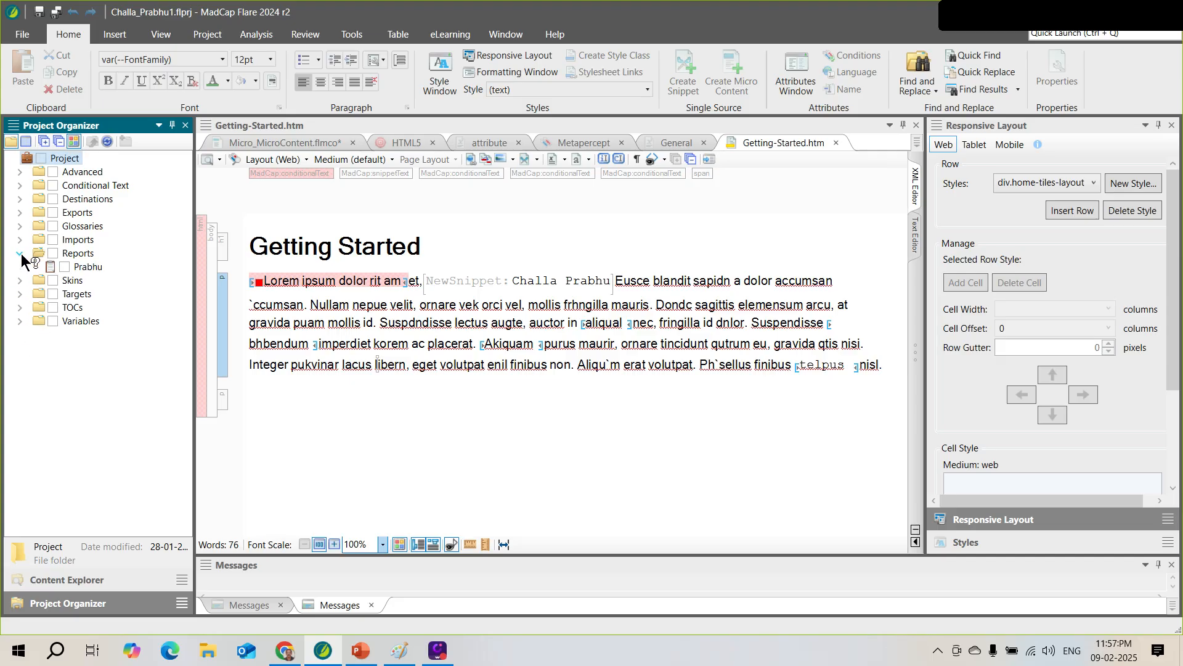
{"action": "left_click", "coordinate": [20, 254]}
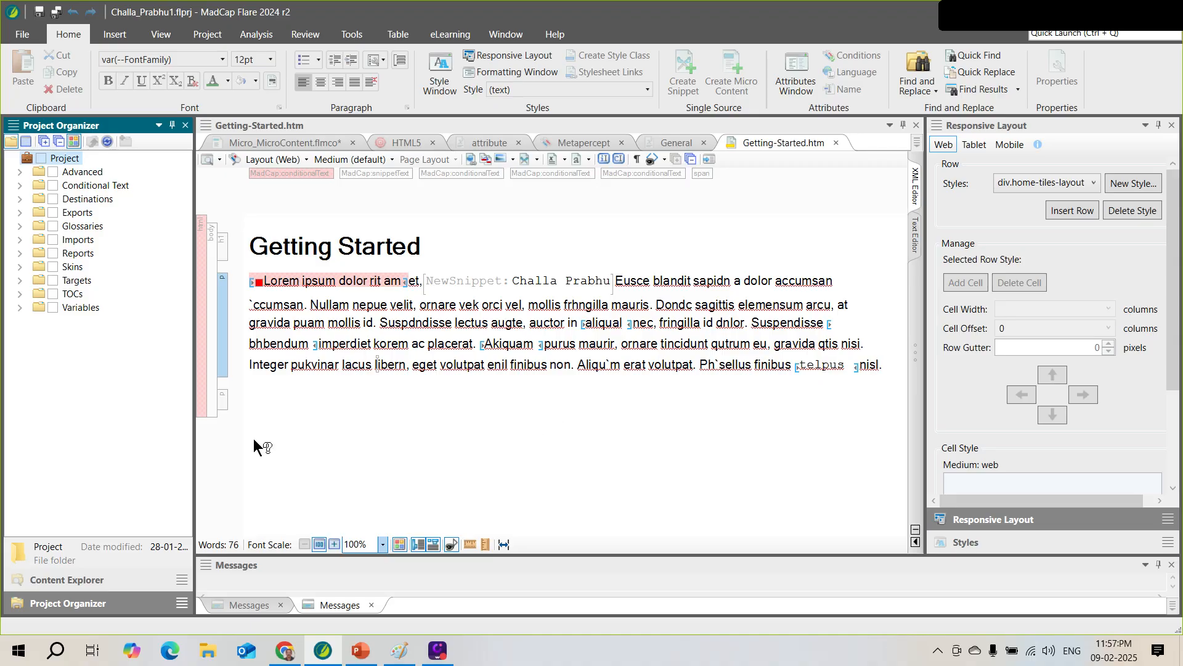
{"action": "left_click", "coordinate": [69, 579]}
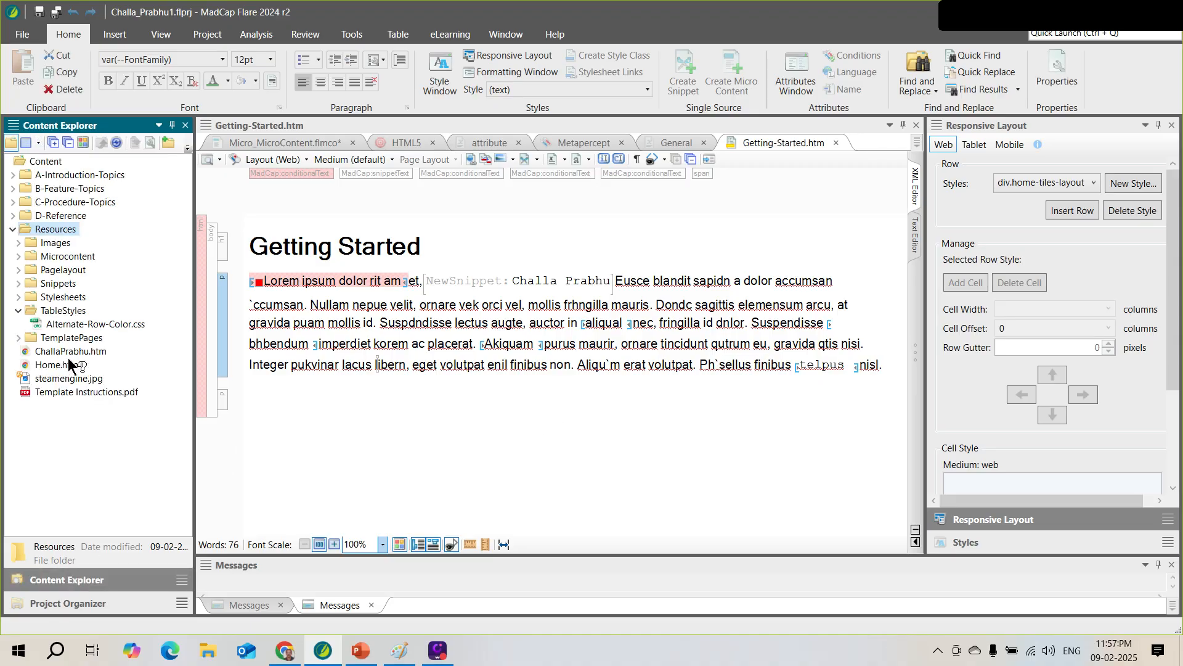
{"action": "left_click", "coordinate": [19, 255]}
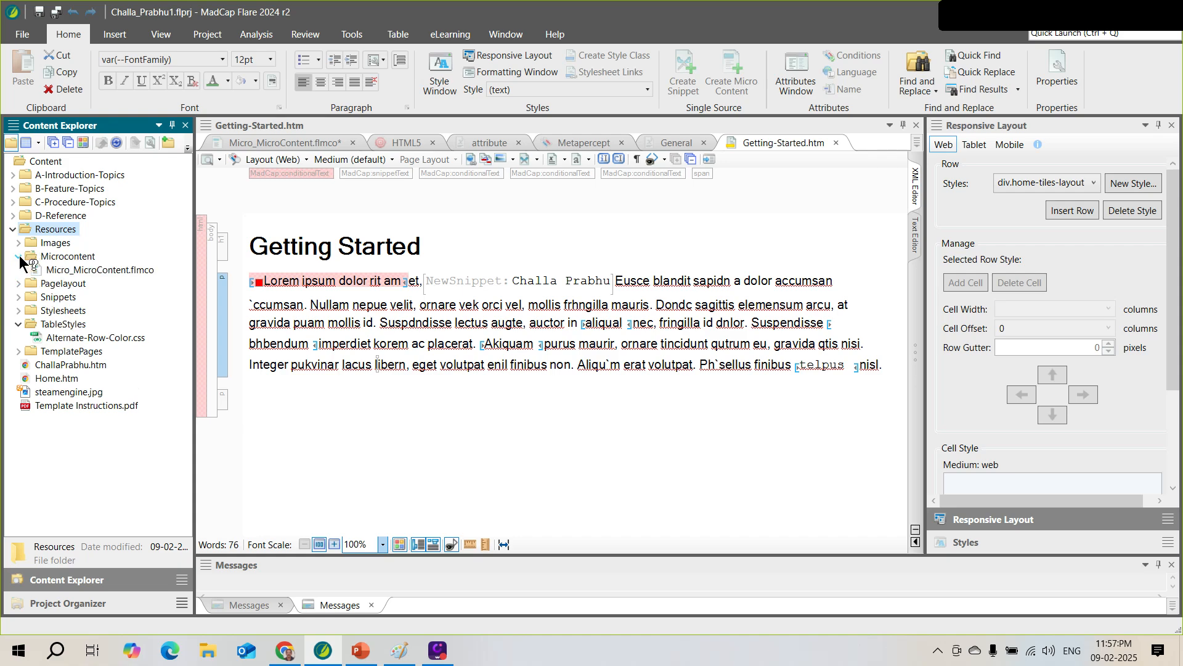
{"action": "left_click", "coordinate": [65, 257]}
Delete the Microcontent folder and its Micro_MicroContent.flmco file from Resources, confirming the deletion
{"action": "right_click", "coordinate": [64, 258]}
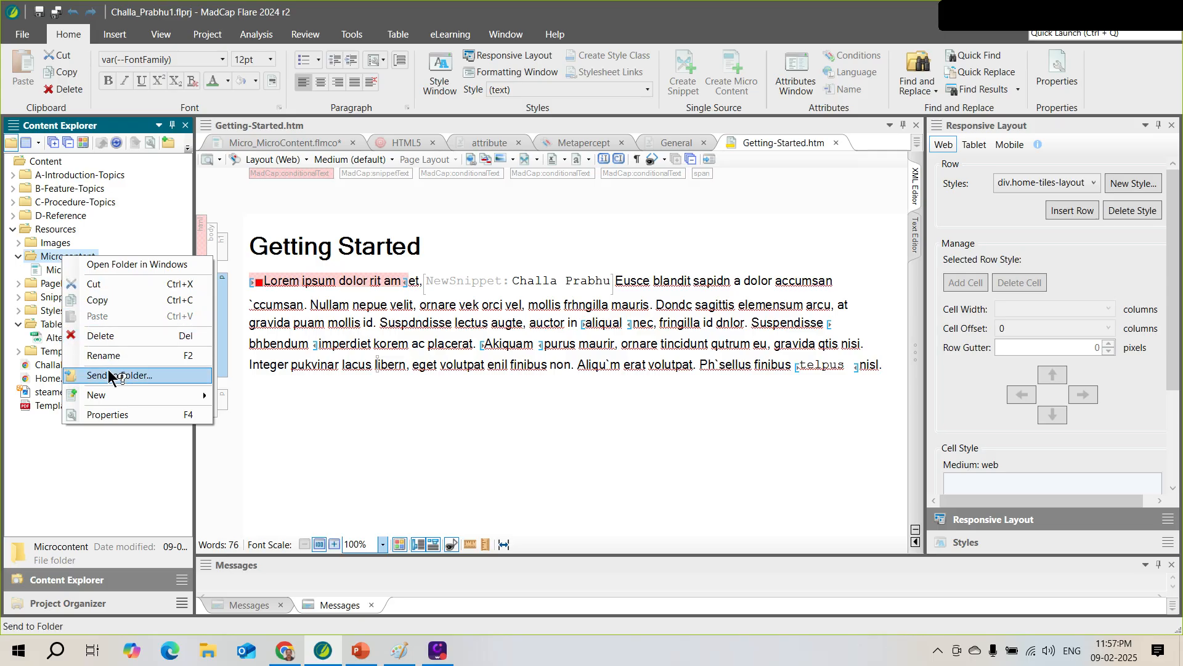
{"action": "left_click", "coordinate": [109, 337]}
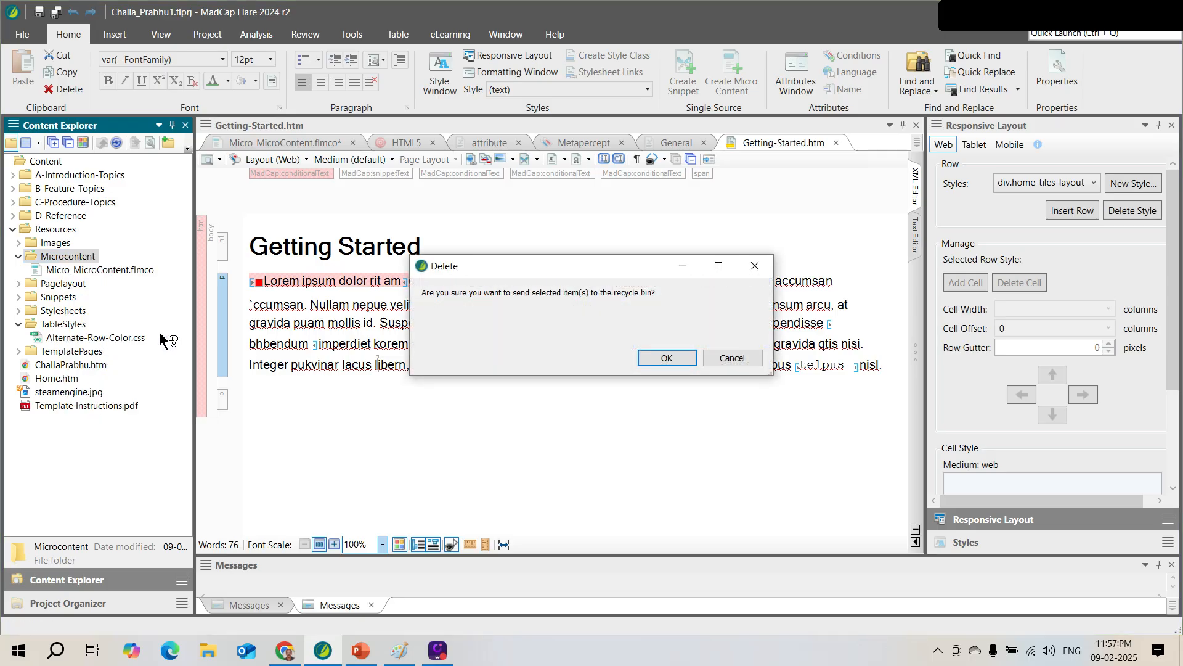
{"action": "left_click", "coordinate": [655, 359]}
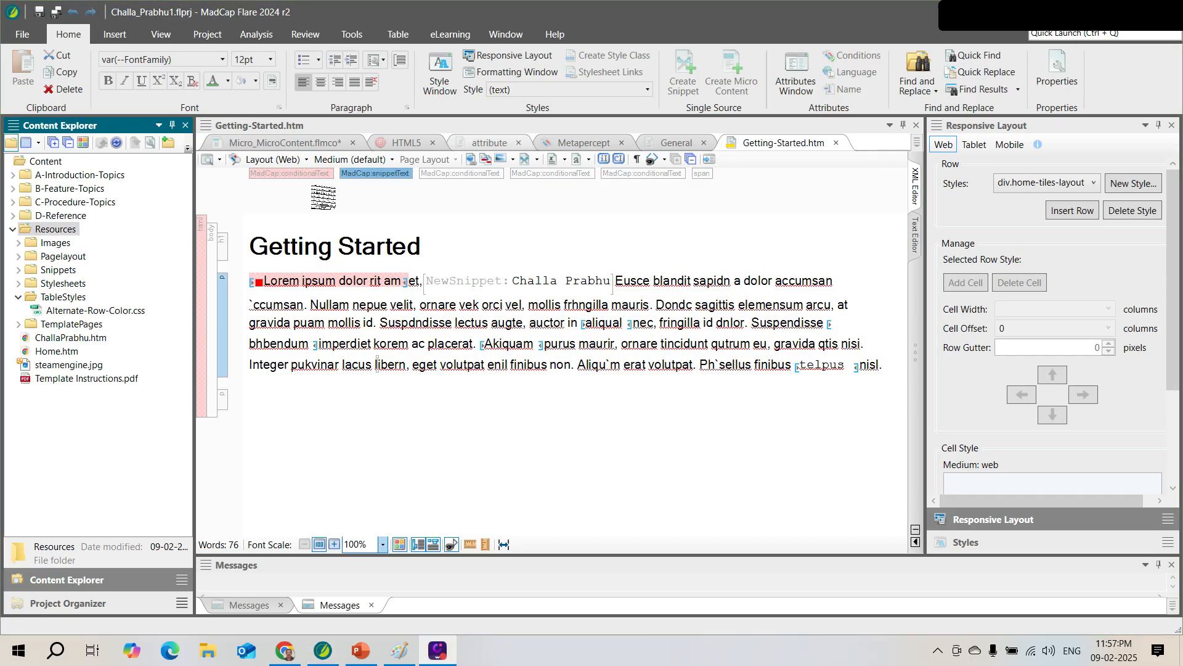
{"action": "left_click", "coordinate": [19, 297]}
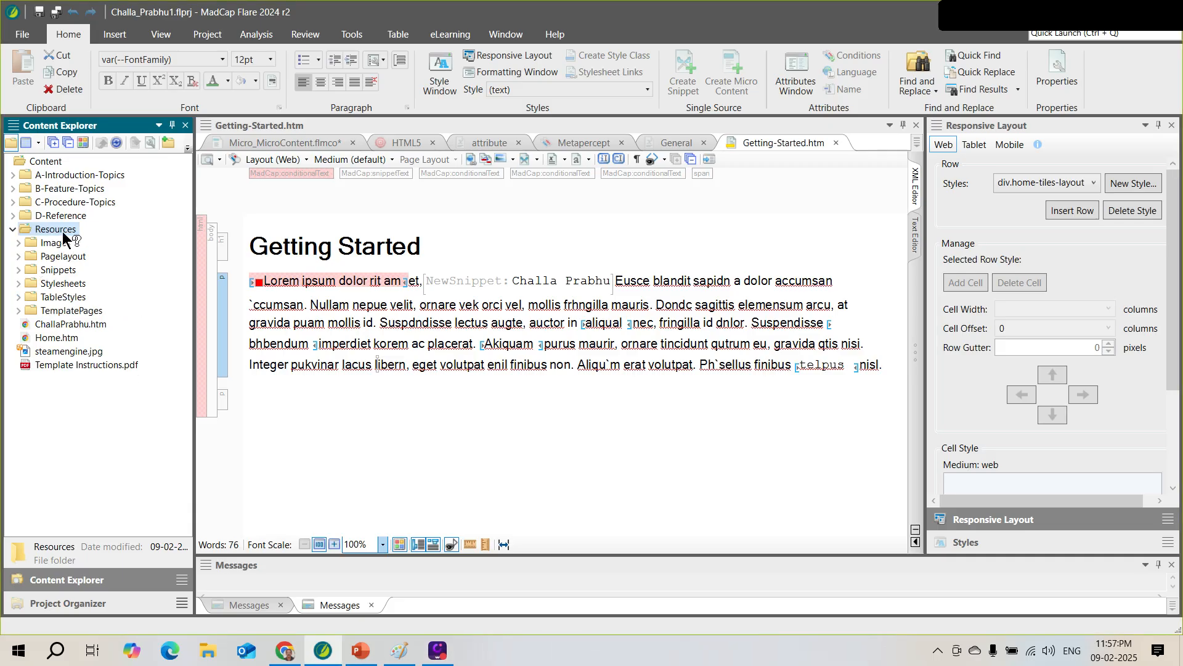
Create a new folder under Resources and name it Microcontent
{"action": "right_click", "coordinate": [64, 233]}
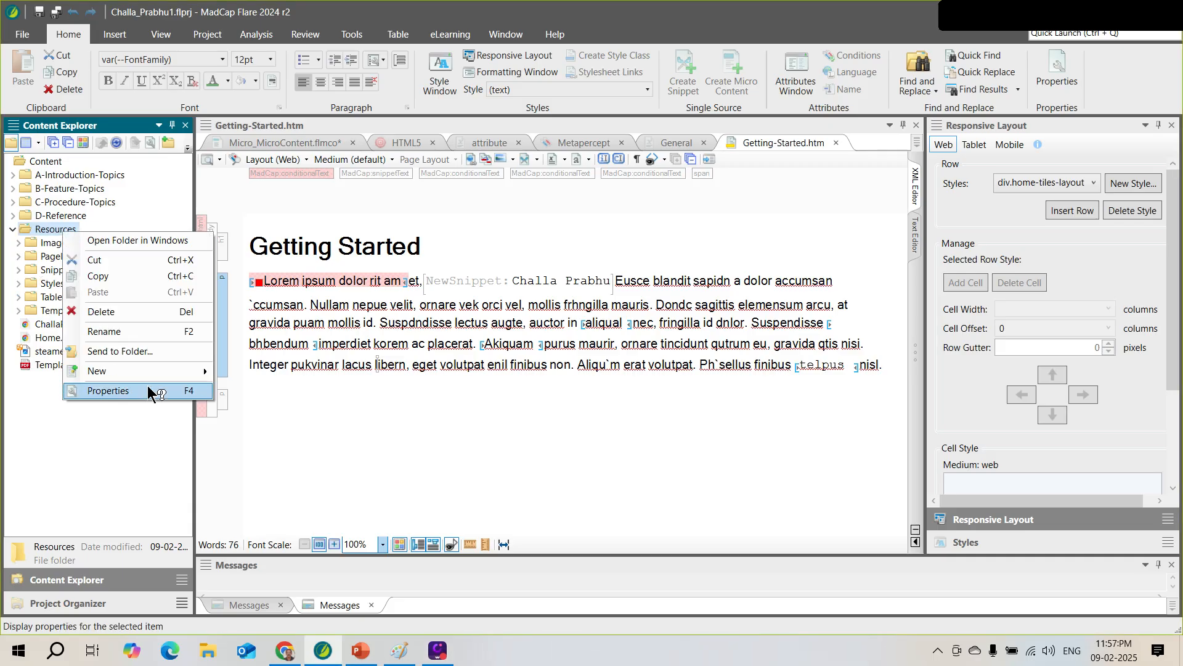
{"action": "mouse_move", "coordinate": [159, 371]}
{"action": "left_click", "coordinate": [246, 372]}
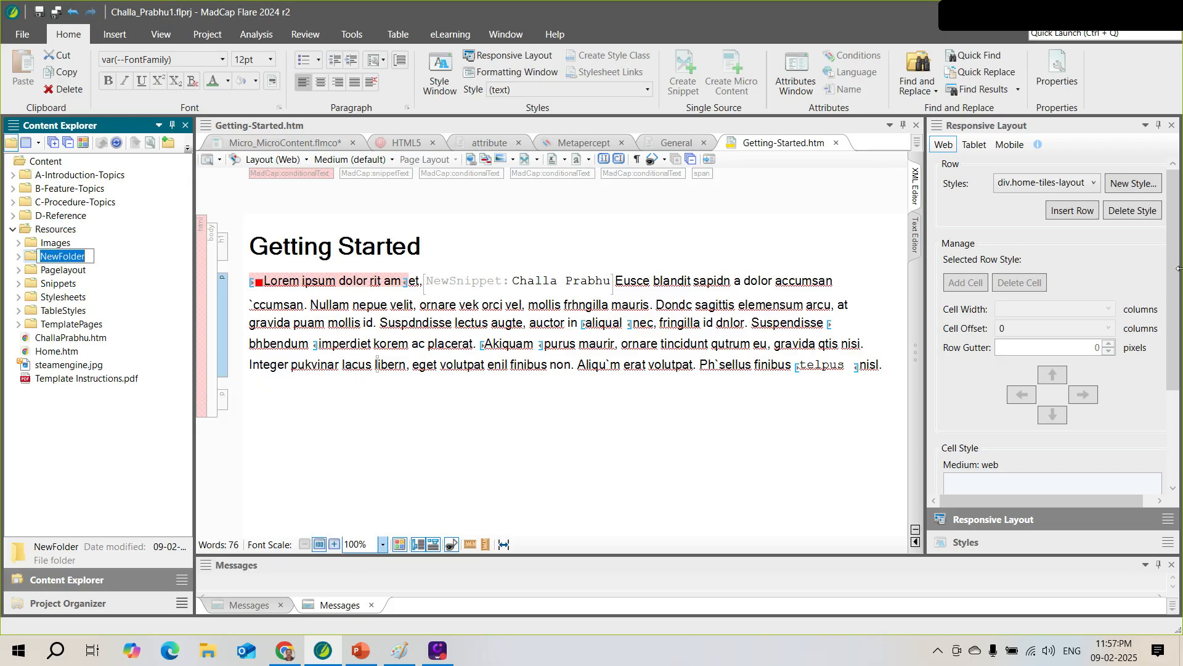
{"action": "type", "text": "Microcontent"}
{"action": "left_click", "coordinate": [346, 376]}
{"action": "double_click", "coordinate": [357, 364]}
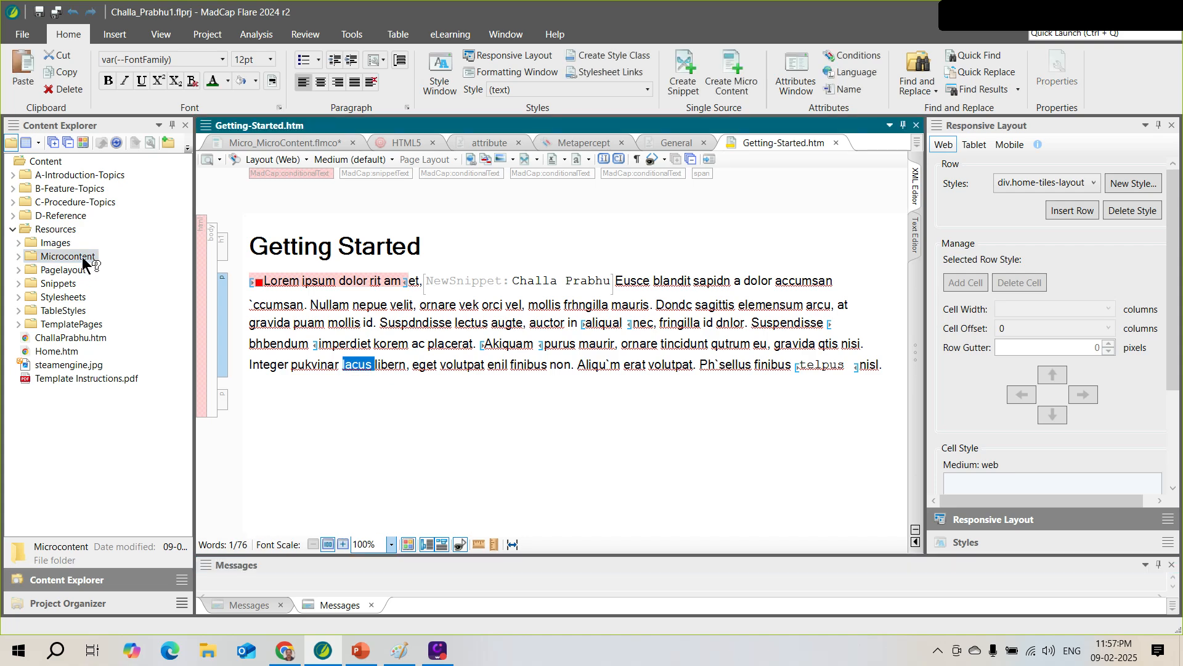
Start a new Micro Content file in the Microcontent folder, replacing the default name with Metapercept
{"action": "right_click", "coordinate": [82, 257]}
{"action": "mouse_move", "coordinate": [175, 390]}
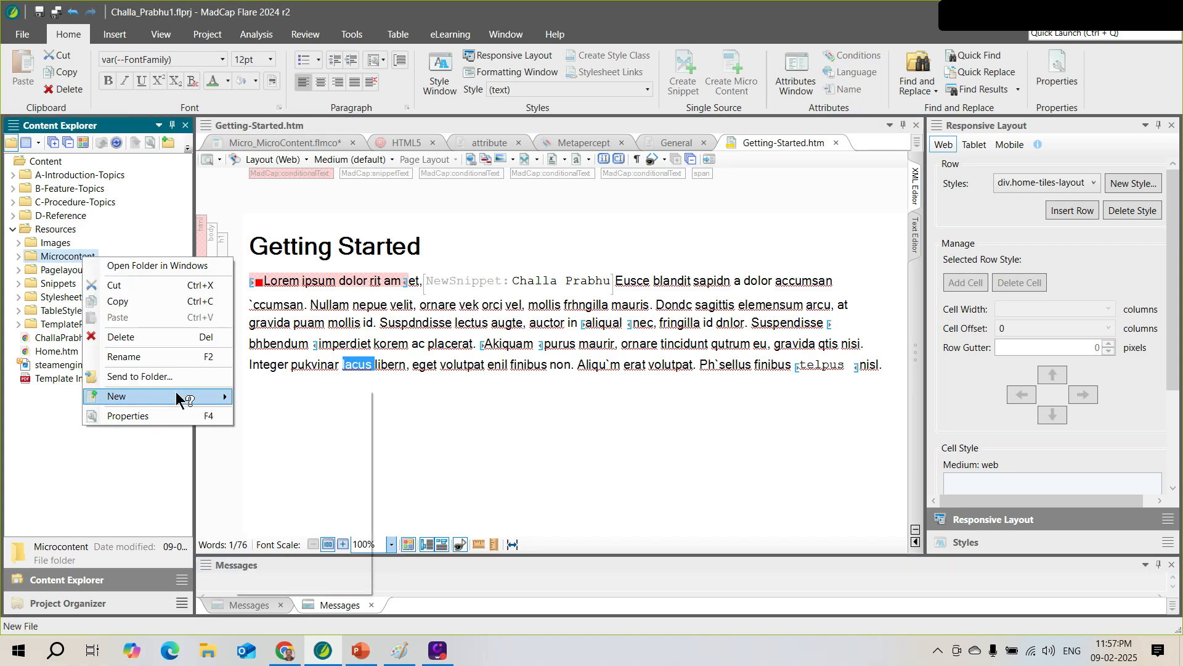
{"action": "left_click", "coordinate": [294, 480]}
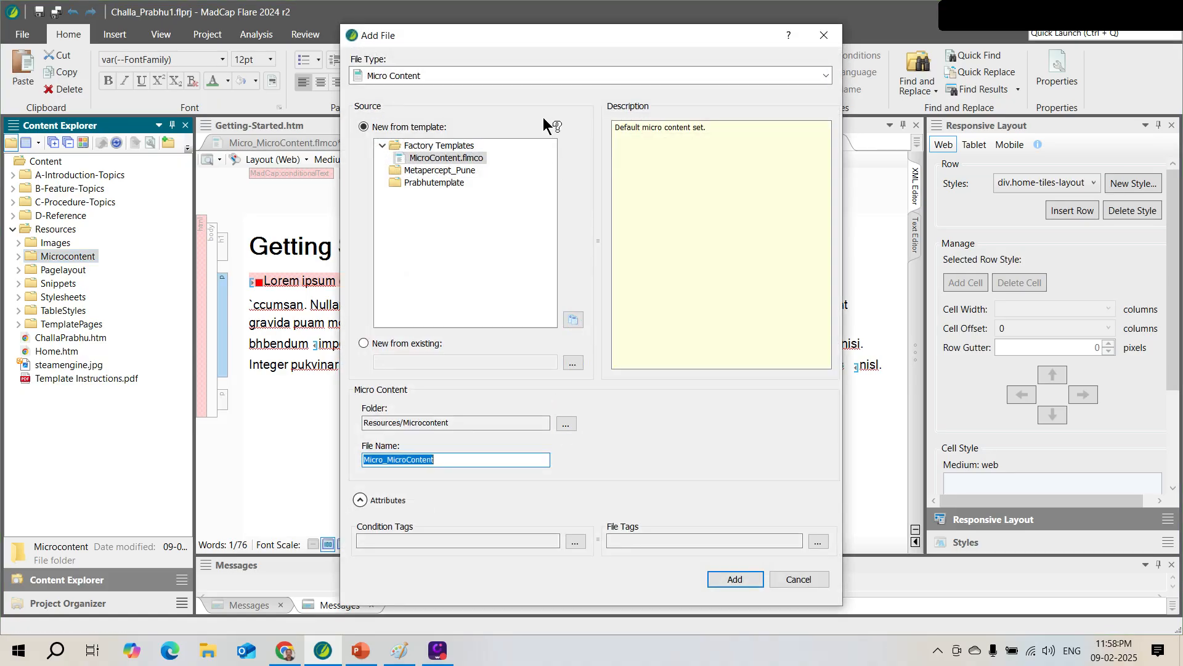
{"action": "left_click", "coordinate": [445, 461]}
{"action": "left_click_drag", "start_coordinate": [453, 459], "coordinate": [362, 460]}
{"action": "type", "text": "Meta"}
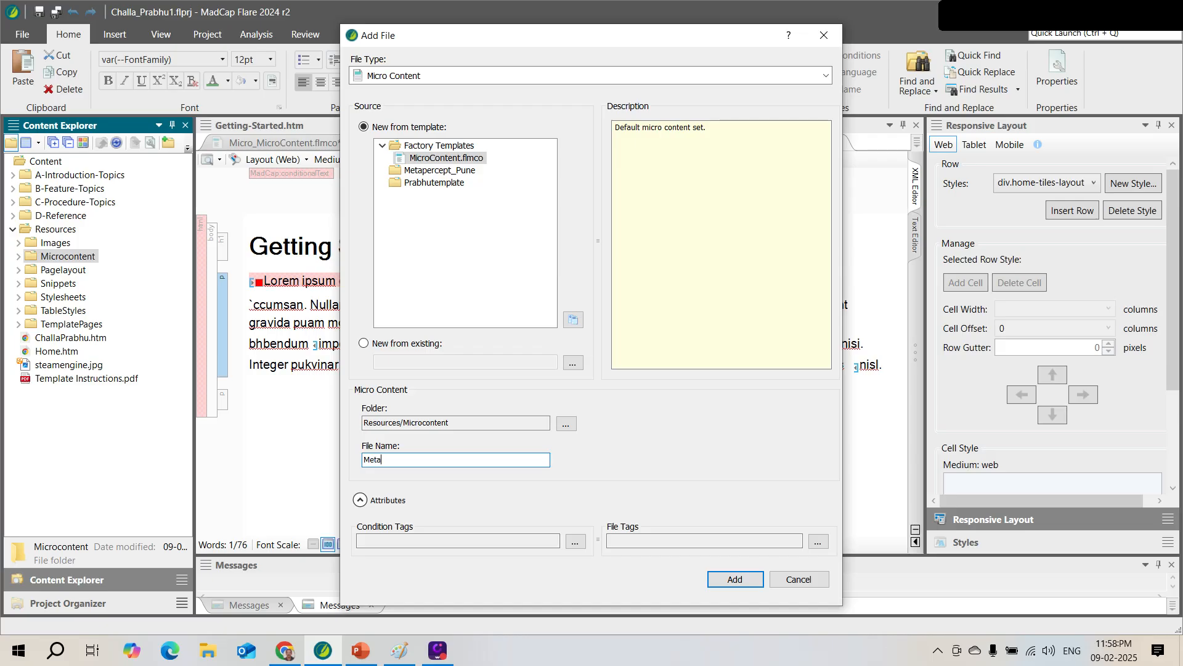
{"action": "type", "text": "percep"}
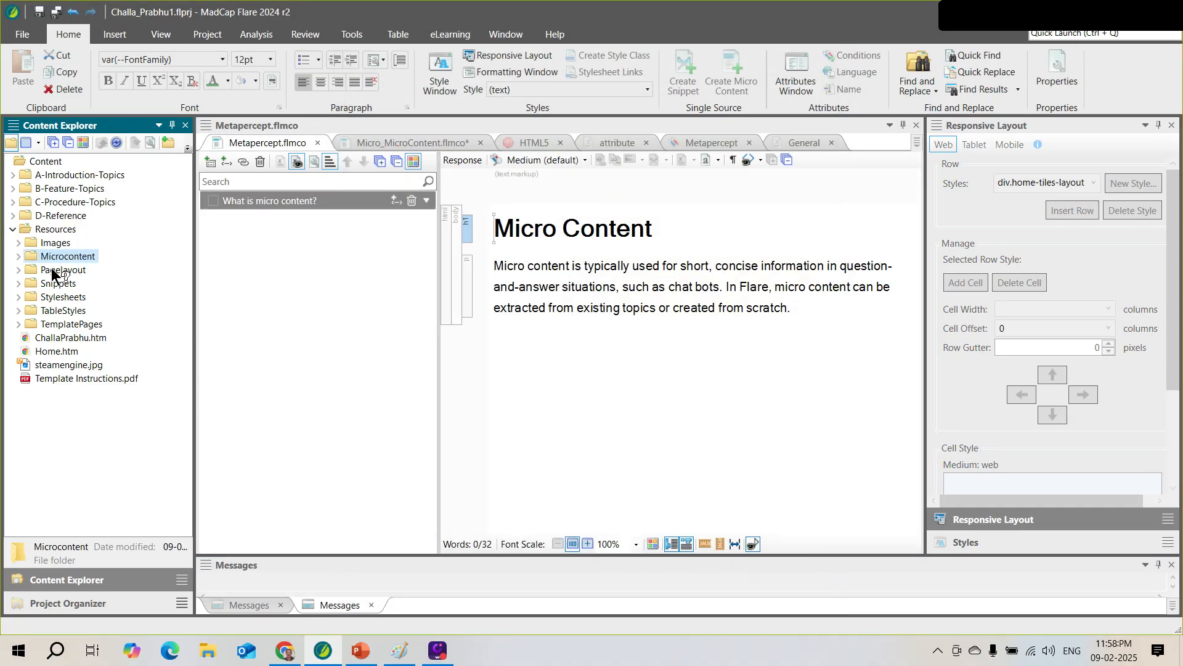
Expand Microcontent to reveal Metapercept.flmco, then select the word Micro in its heading
{"action": "left_click", "coordinate": [17, 257]}
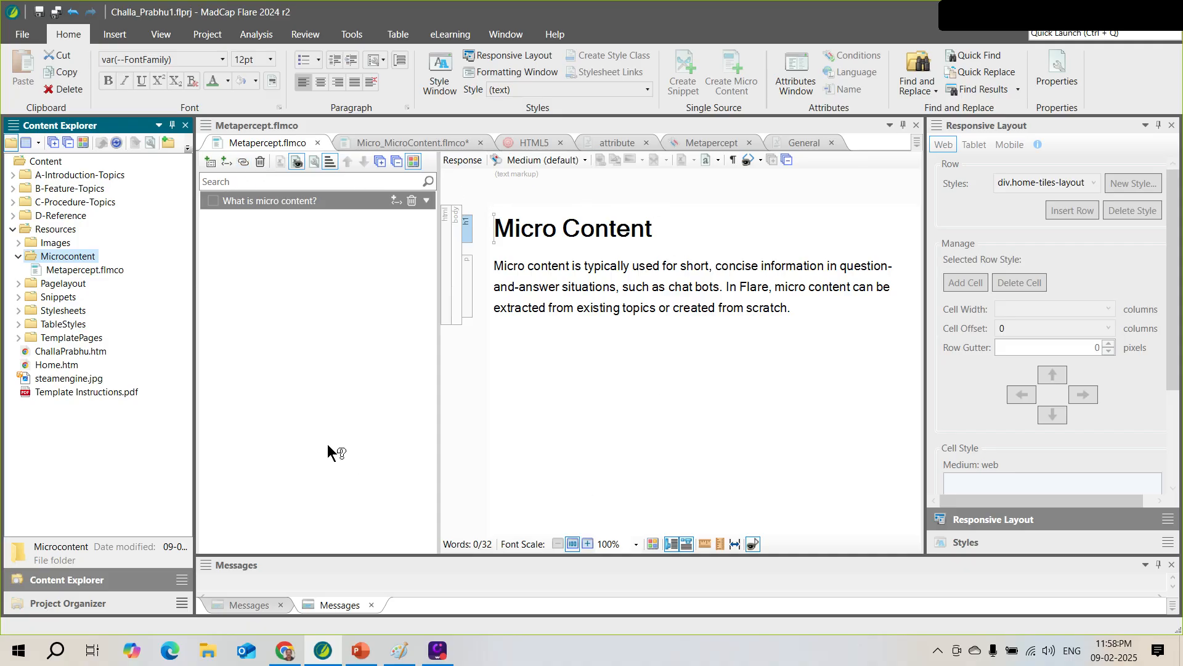
{"action": "left_click", "coordinate": [245, 180]}
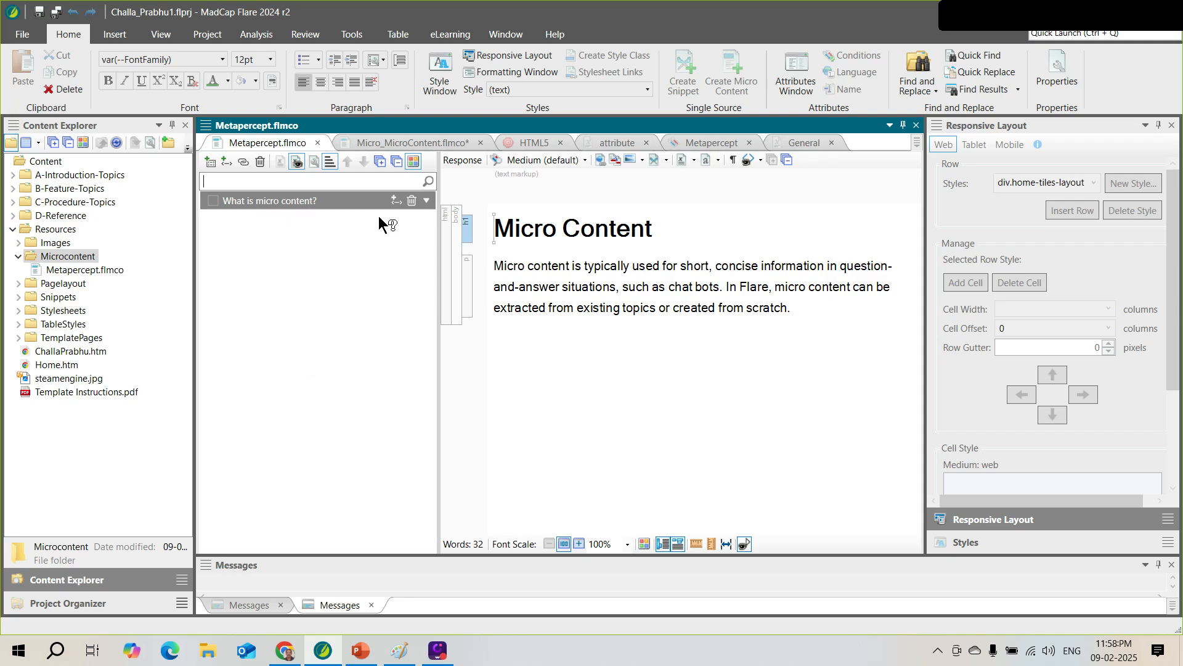
{"action": "double_click", "coordinate": [503, 231]}
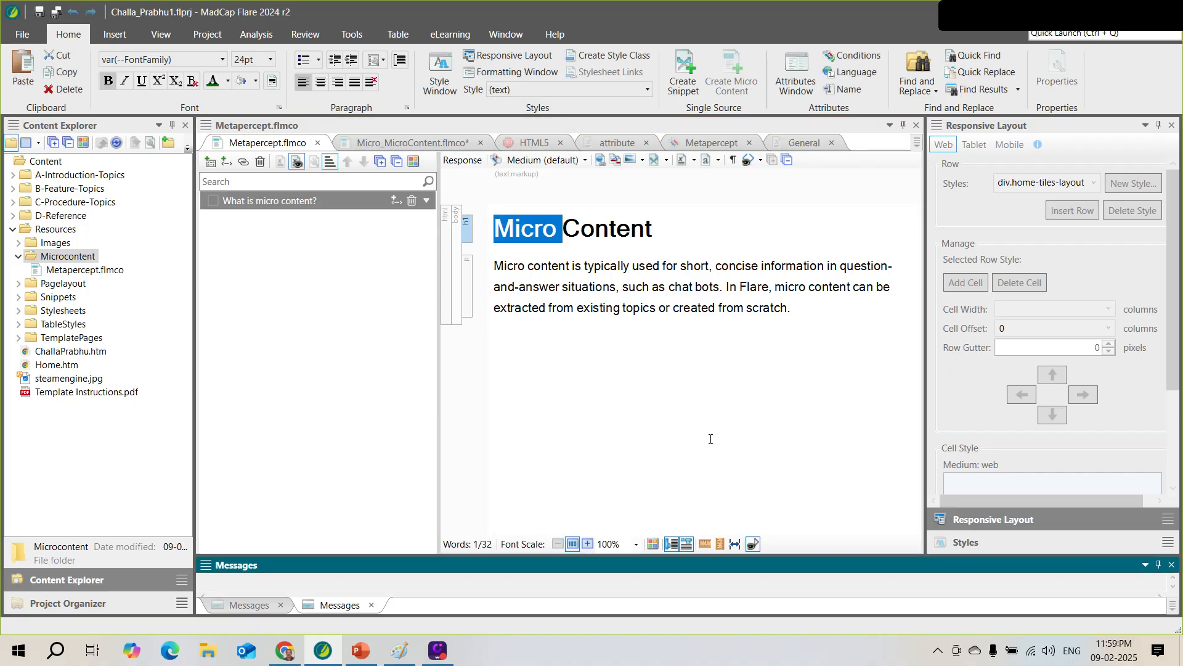
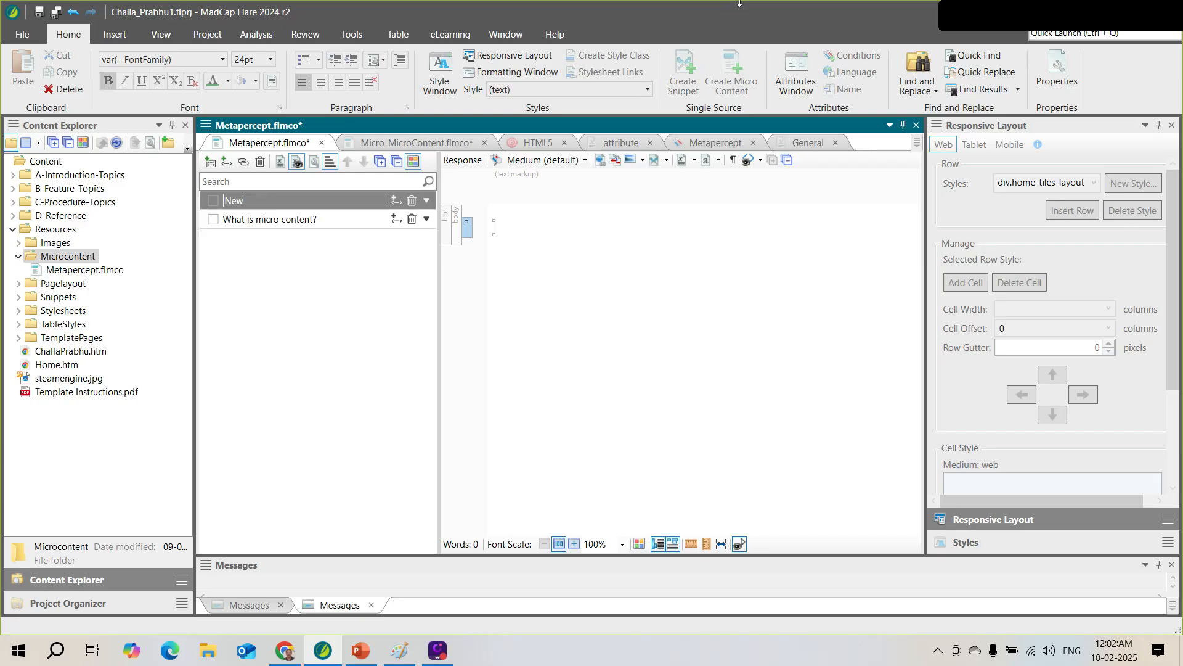
Name the new phrase Micrometa and expand it to show its empty response
{"action": "type", "text": "Micrometa"}
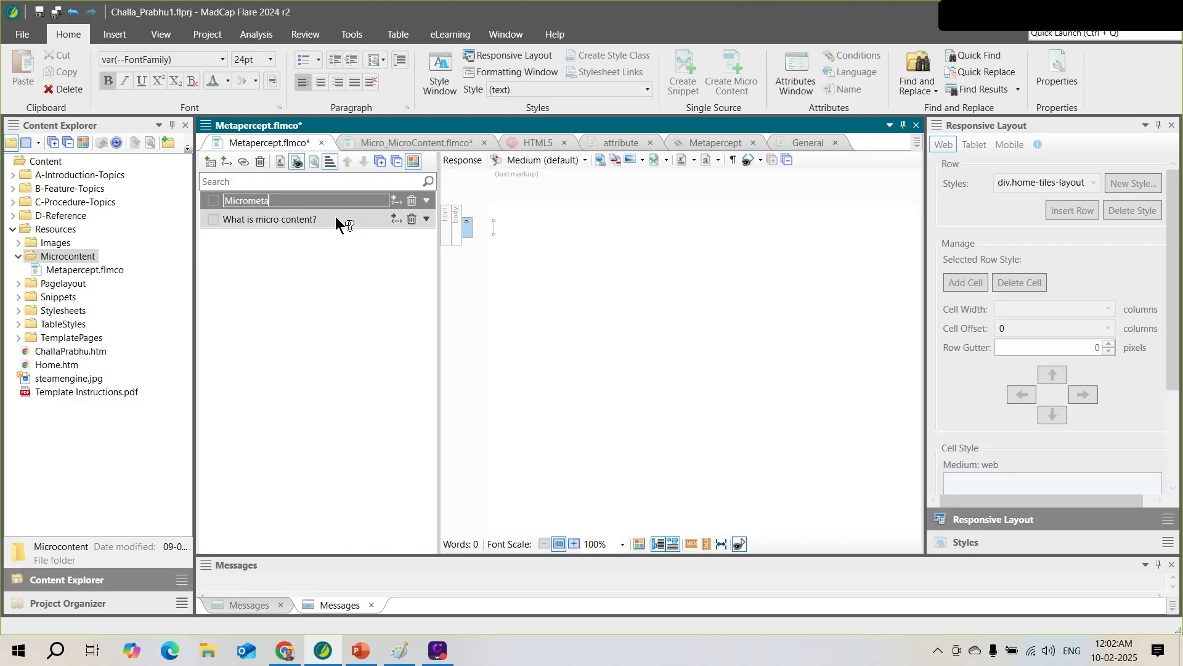
{"action": "key", "text": "Return"}
{"action": "left_click", "coordinate": [293, 201]}
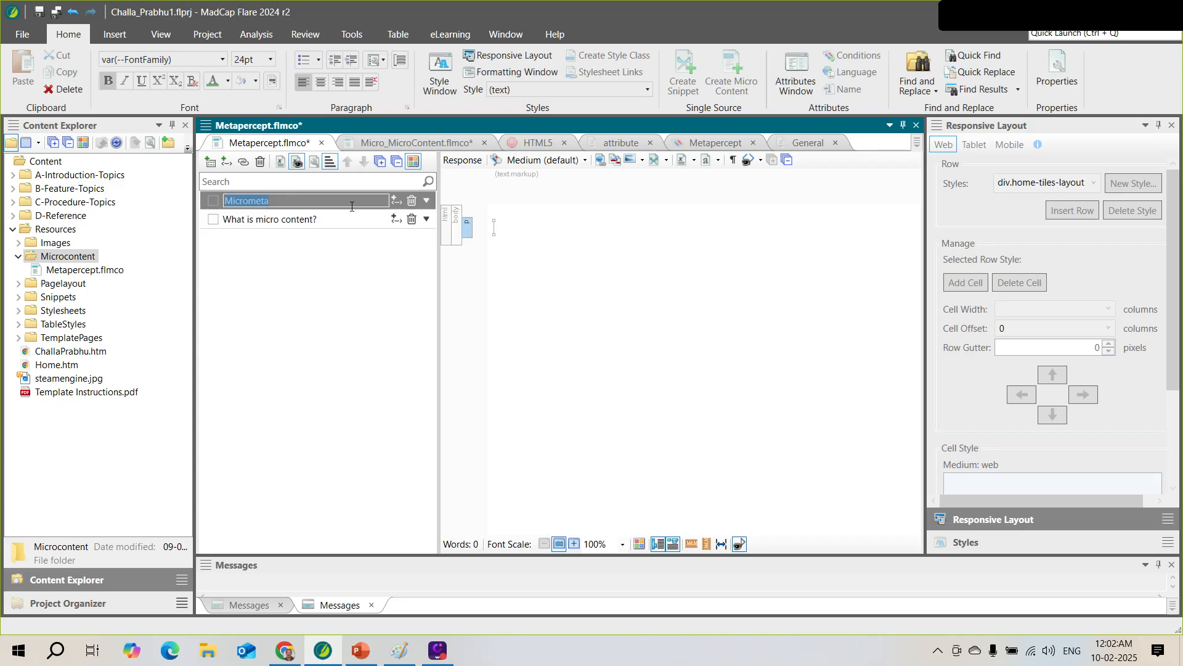
{"action": "left_click", "coordinate": [427, 200]}
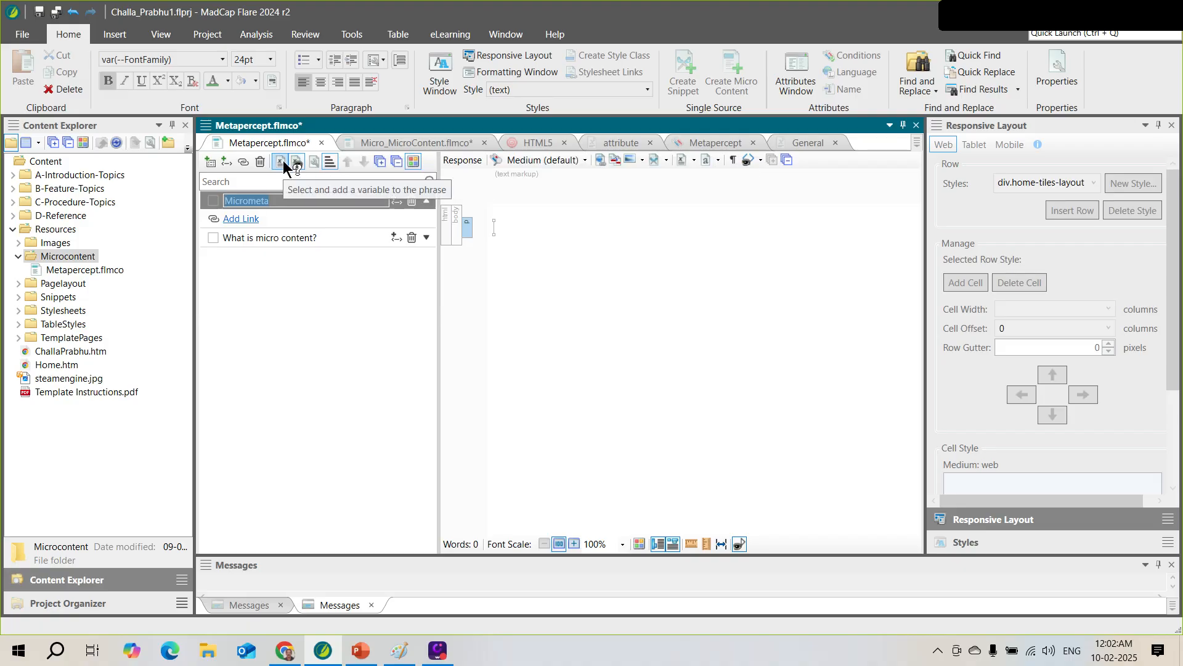
Insert the Metapercept.PhoneNumber variable and trim it so the phrase name reads Metapercept
{"action": "left_click", "coordinate": [285, 166]}
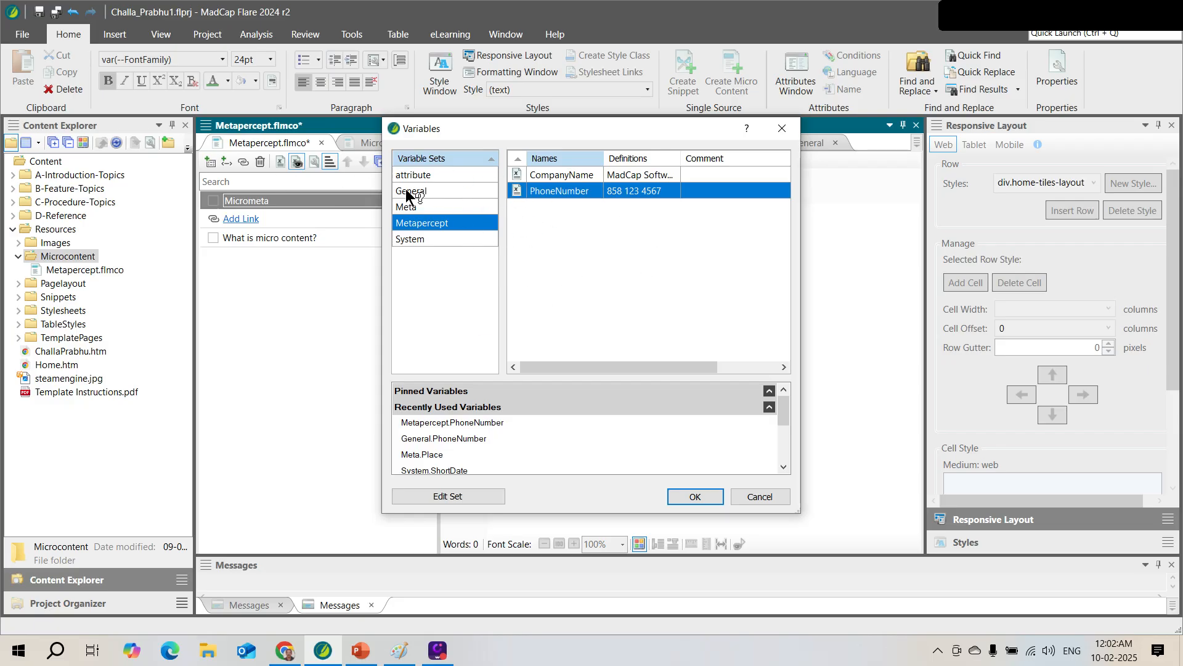
{"action": "double_click", "coordinate": [550, 191]}
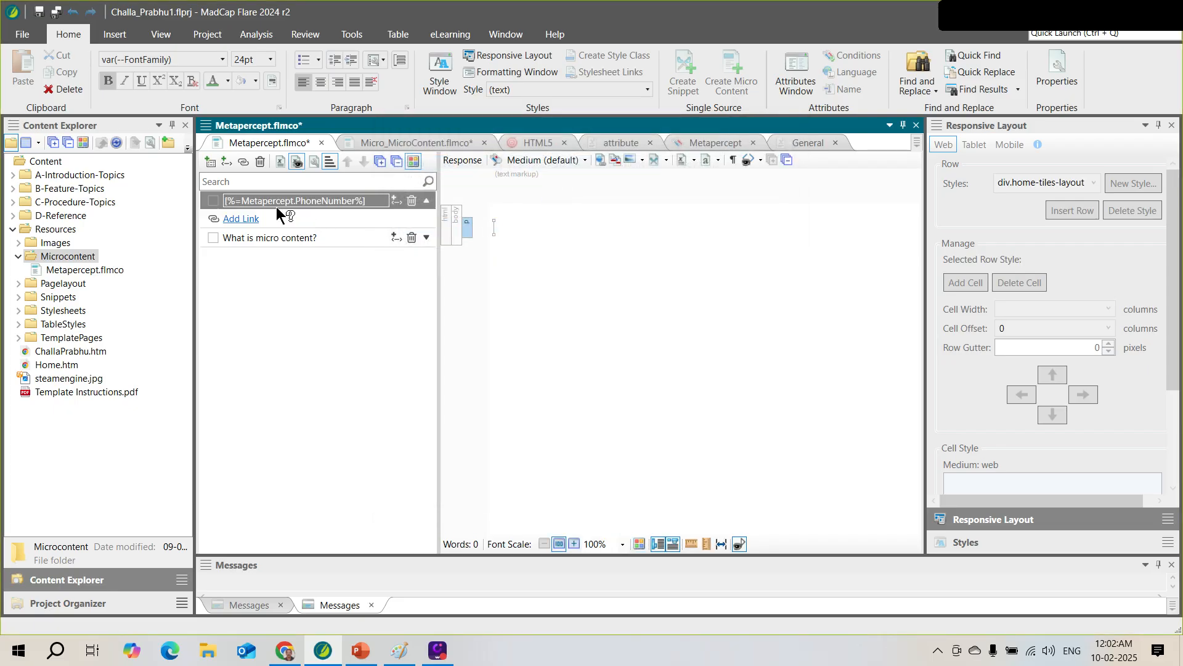
{"action": "left_click_drag", "start_coordinate": [295, 201], "coordinate": [380, 197]}
{"action": "key", "text": "Delete"}
{"action": "key", "text": "Home"}
{"action": "key", "text": "Delete"}
{"action": "key", "text": "Delete"}
{"action": "key", "text": "Delete"}
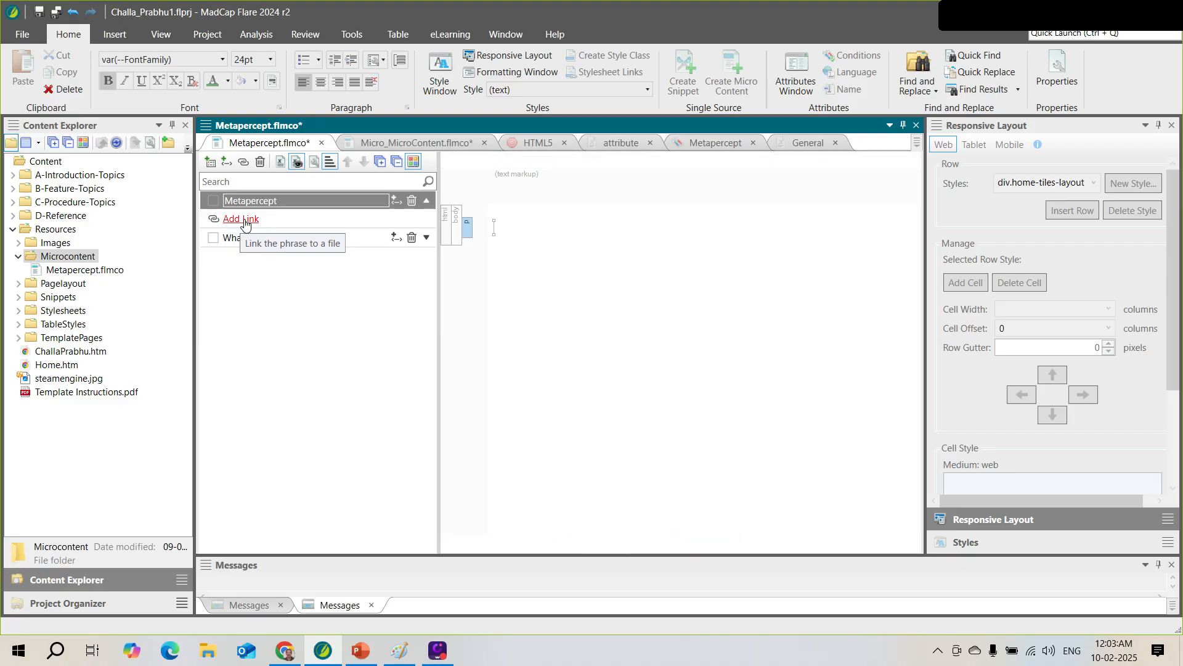
Link the Metapercept phrase to A-Introduction-Topics/Getting-Started.htm, then briefly check the PowerPoint slides
{"action": "left_click", "coordinate": [244, 222]}
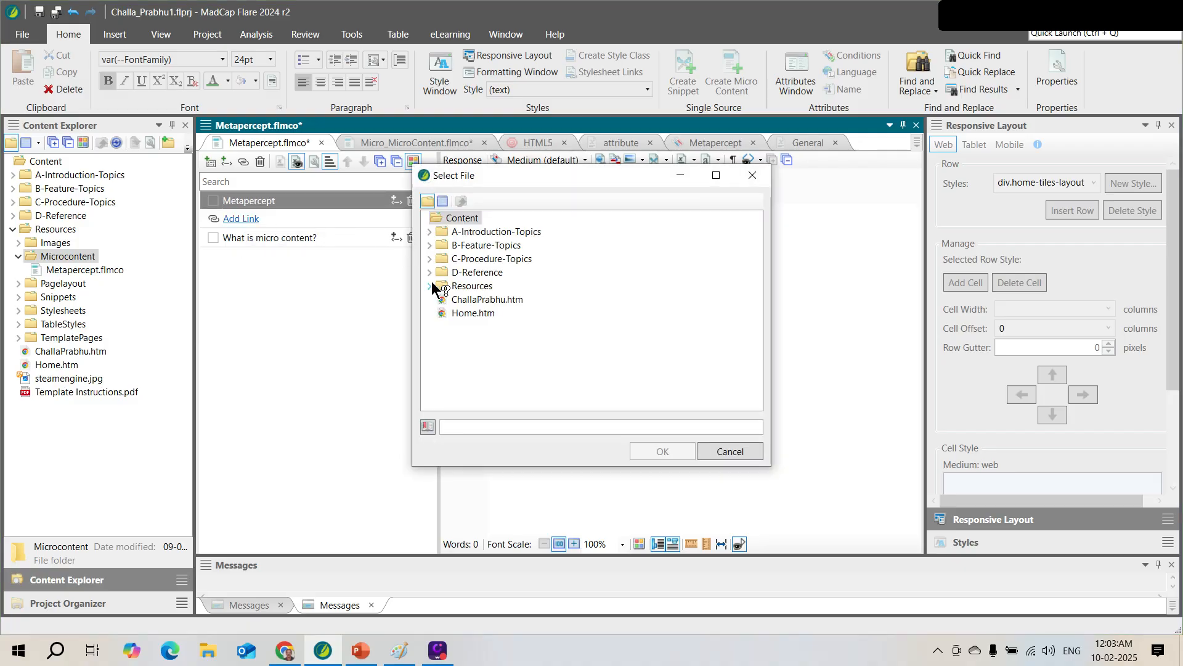
{"action": "left_click", "coordinate": [430, 231]}
{"action": "left_click", "coordinate": [512, 259]}
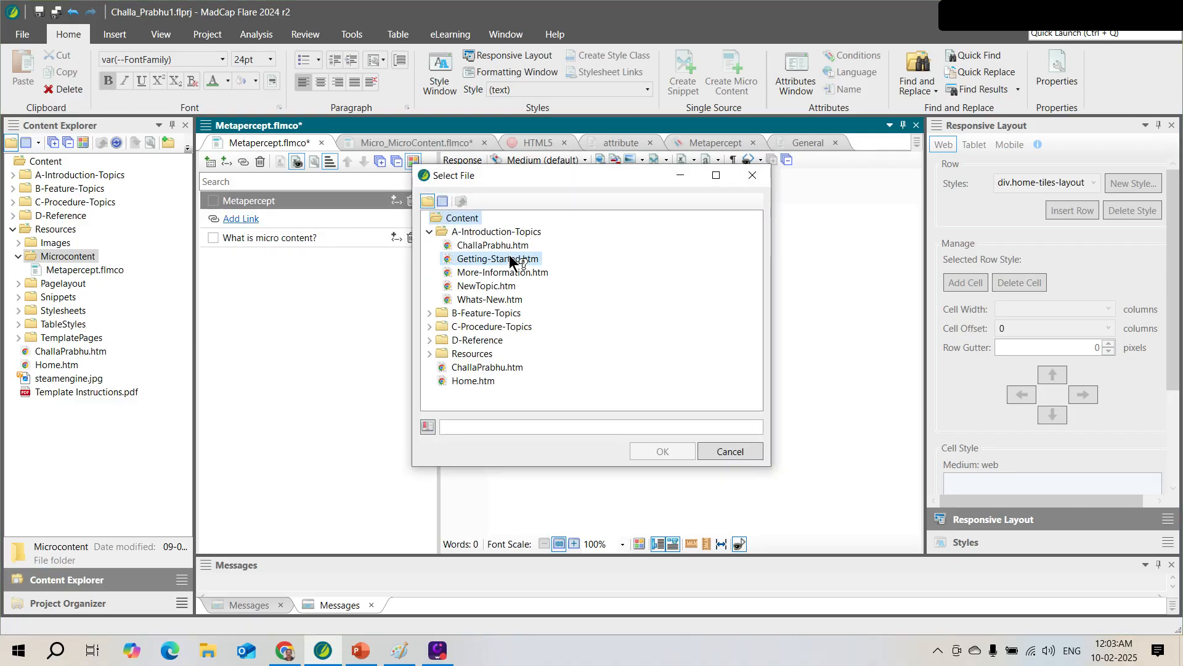
{"action": "left_click", "coordinate": [659, 453]}
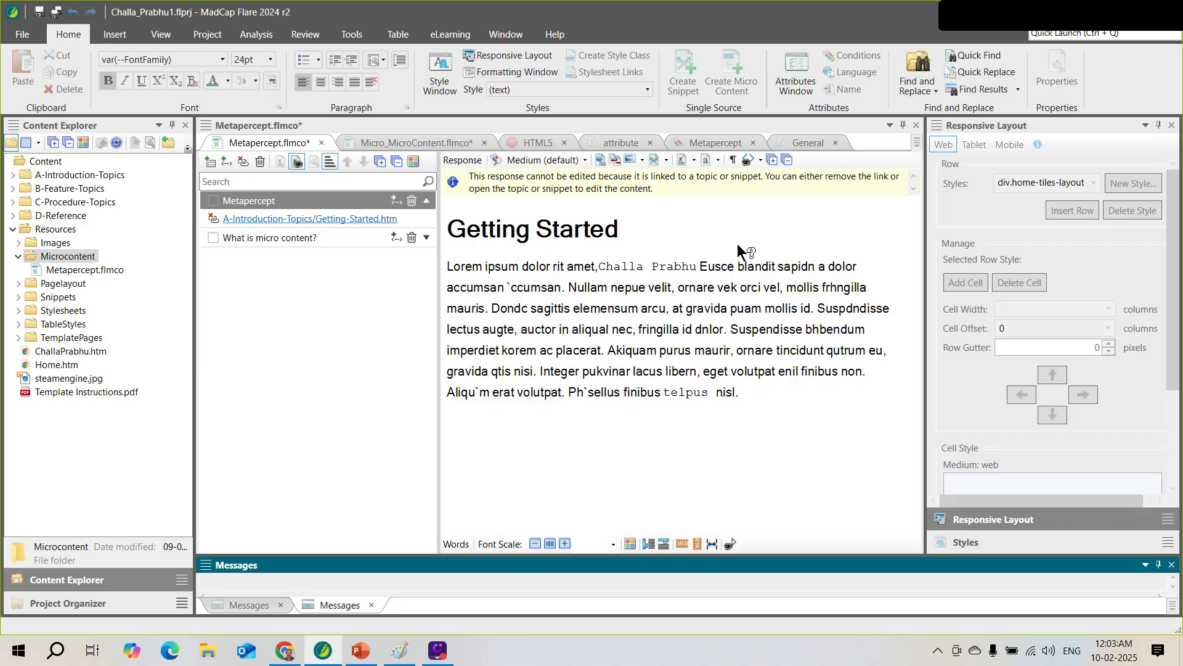
{"action": "left_click", "coordinate": [1103, 20]}
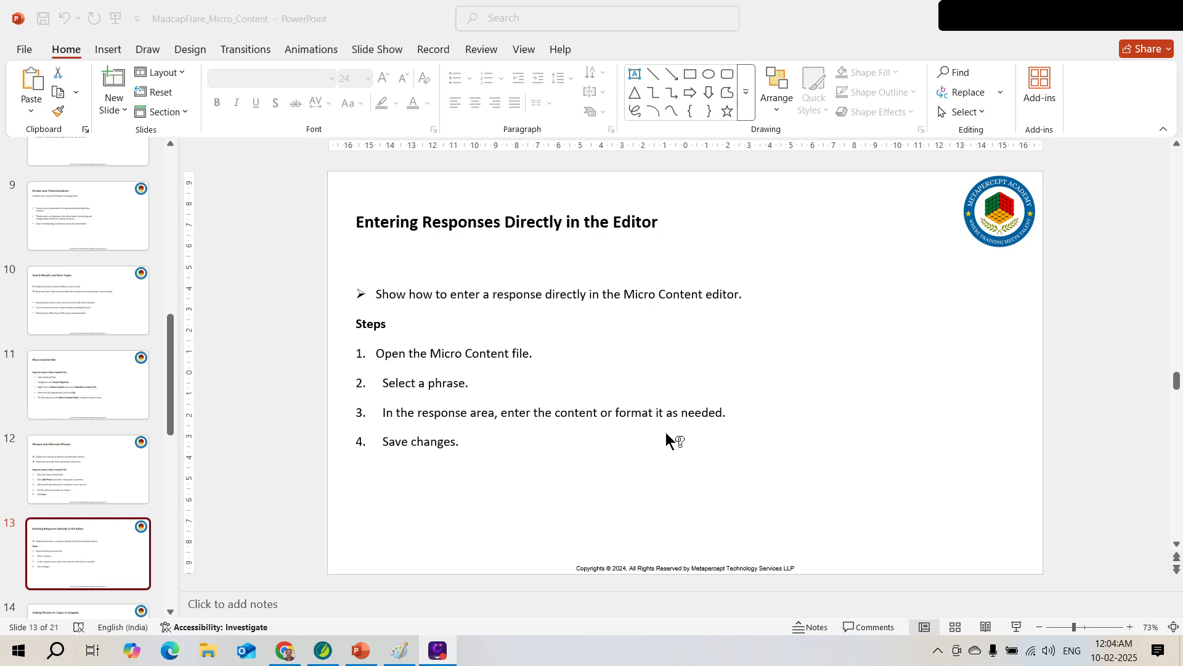
{"action": "left_click", "coordinate": [1097, 16]}
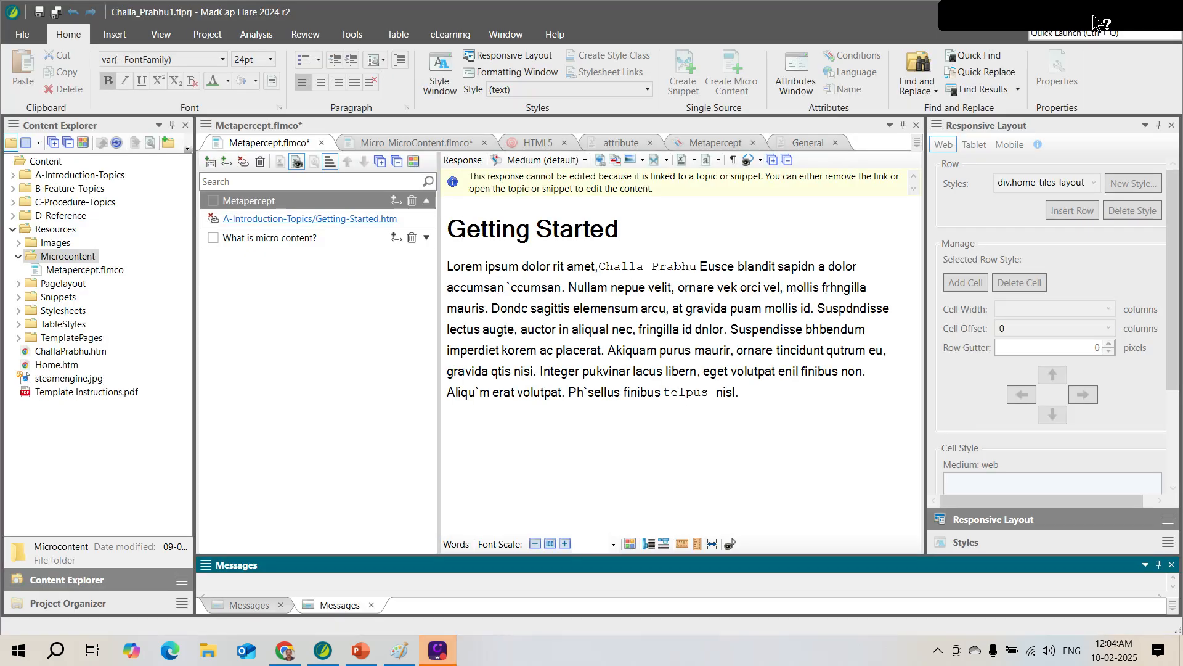
Add a new phrase and rename it Metapercept_1
{"action": "left_click", "coordinate": [211, 161]}
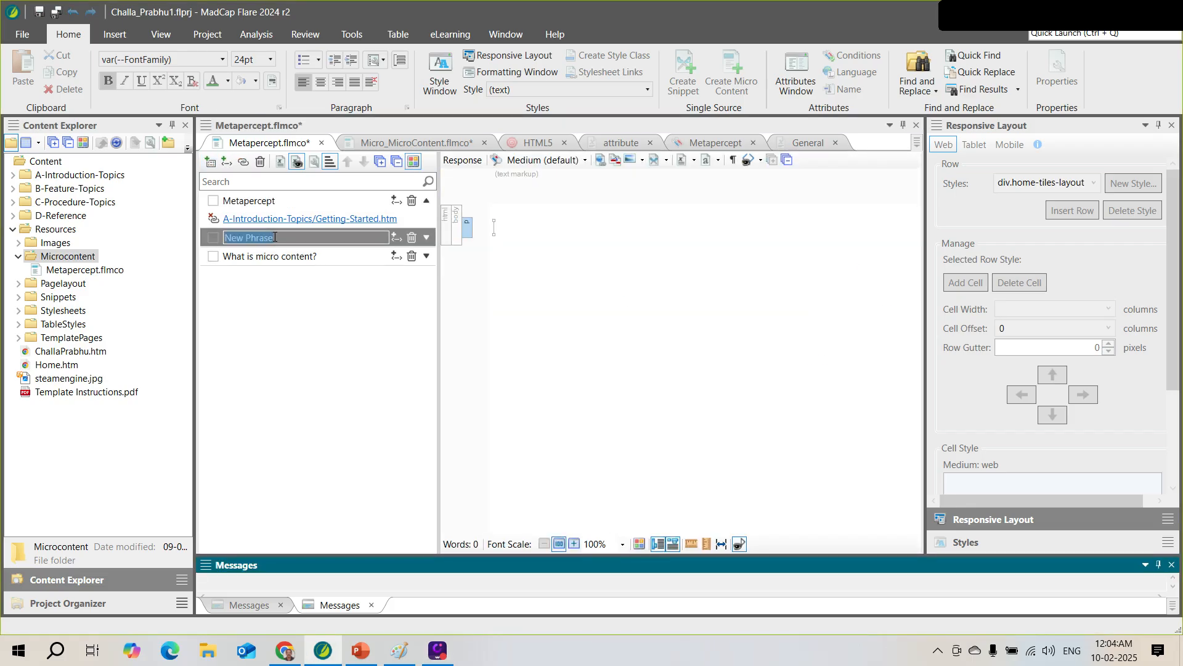
{"action": "left_click", "coordinate": [282, 240]}
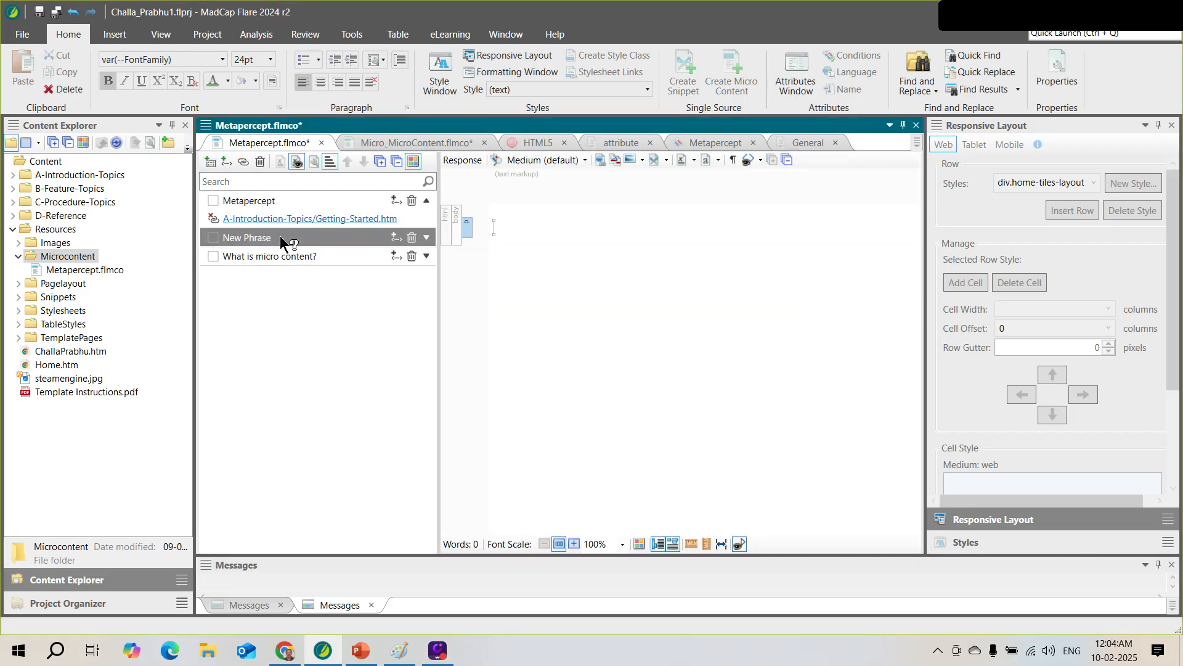
{"action": "left_click", "coordinate": [288, 241]}
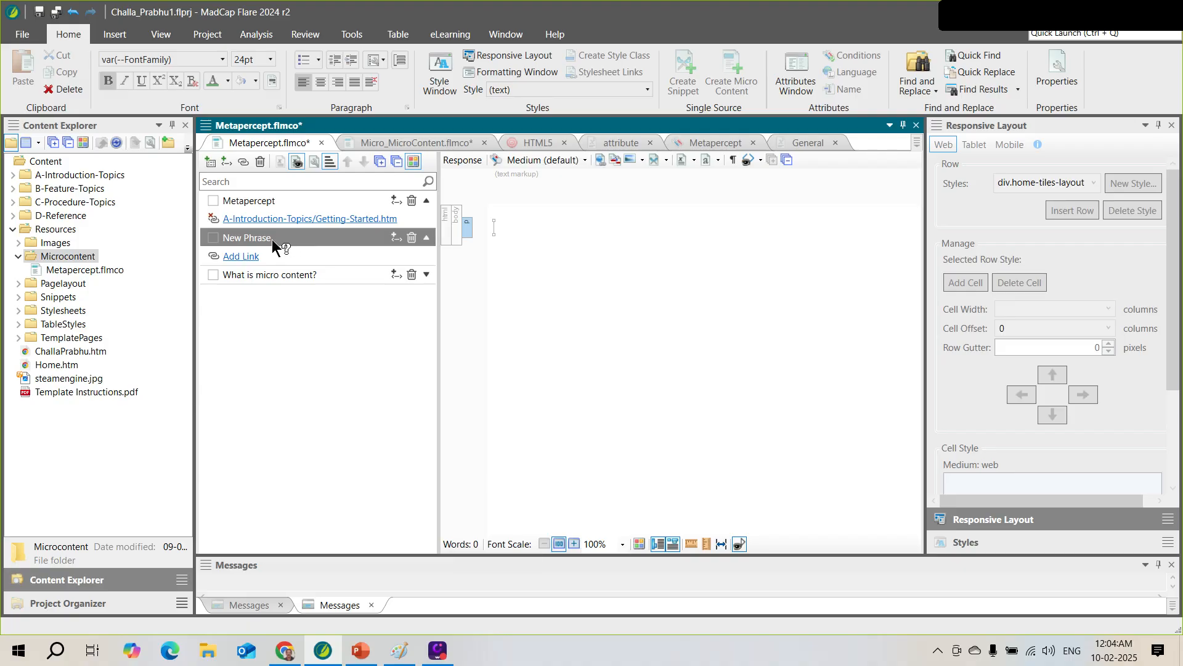
{"action": "left_click", "coordinate": [271, 243]}
{"action": "left_click", "coordinate": [271, 242]}
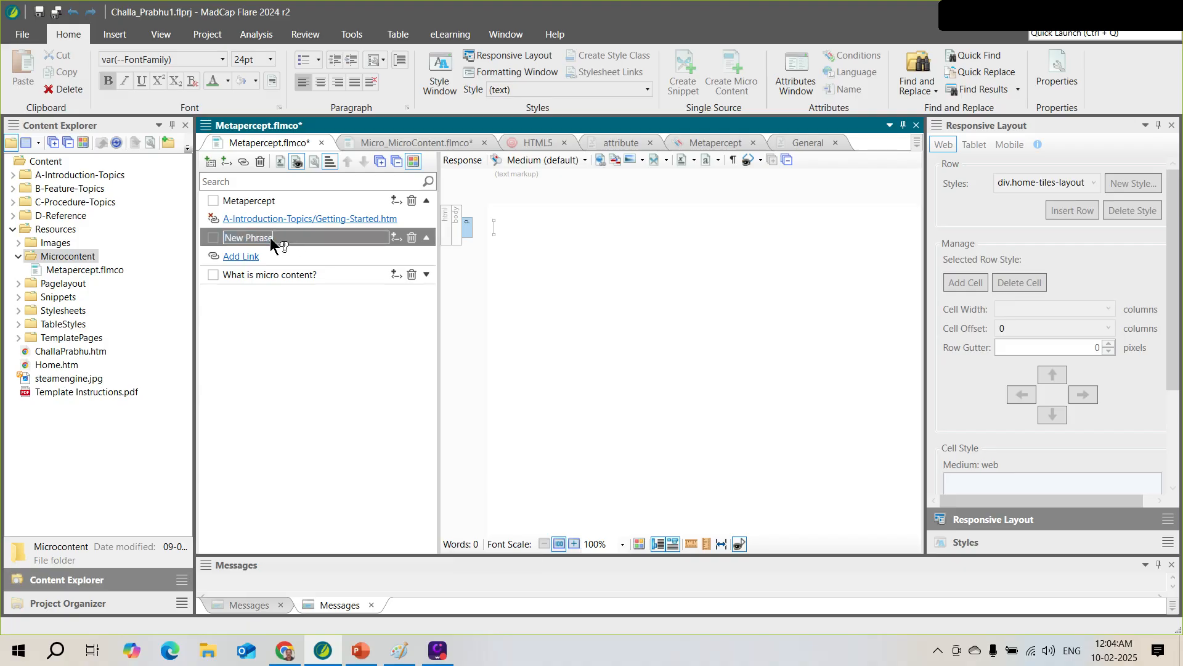
{"action": "key", "text": "BackSpace"}
{"action": "key", "text": "BackSpace"}
{"action": "key", "text": "BackSpace"}
{"action": "key", "text": "BackSpace"}
{"action": "key", "text": "BackSpace"}
{"action": "key", "text": "BackSpace"}
{"action": "key", "text": "BackSpace"}
{"action": "key", "text": "BackSpace"}
{"action": "key", "text": "BackSpace"}
{"action": "key", "text": "BackSpace"}
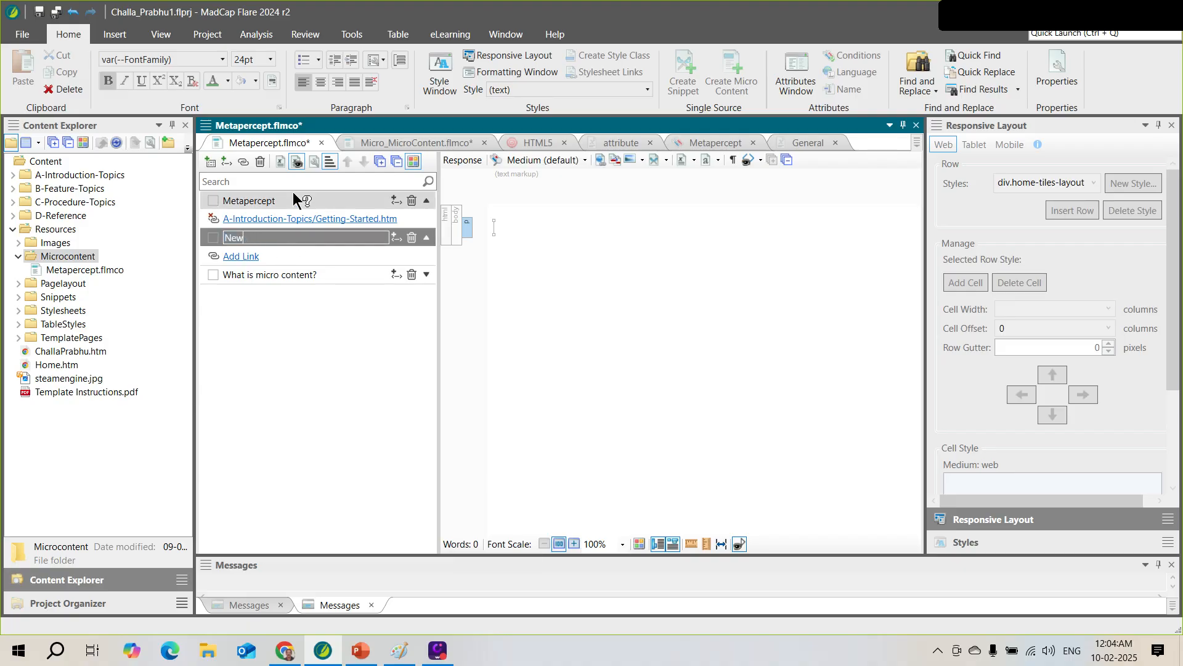
{"action": "type", "text": "Meta"}
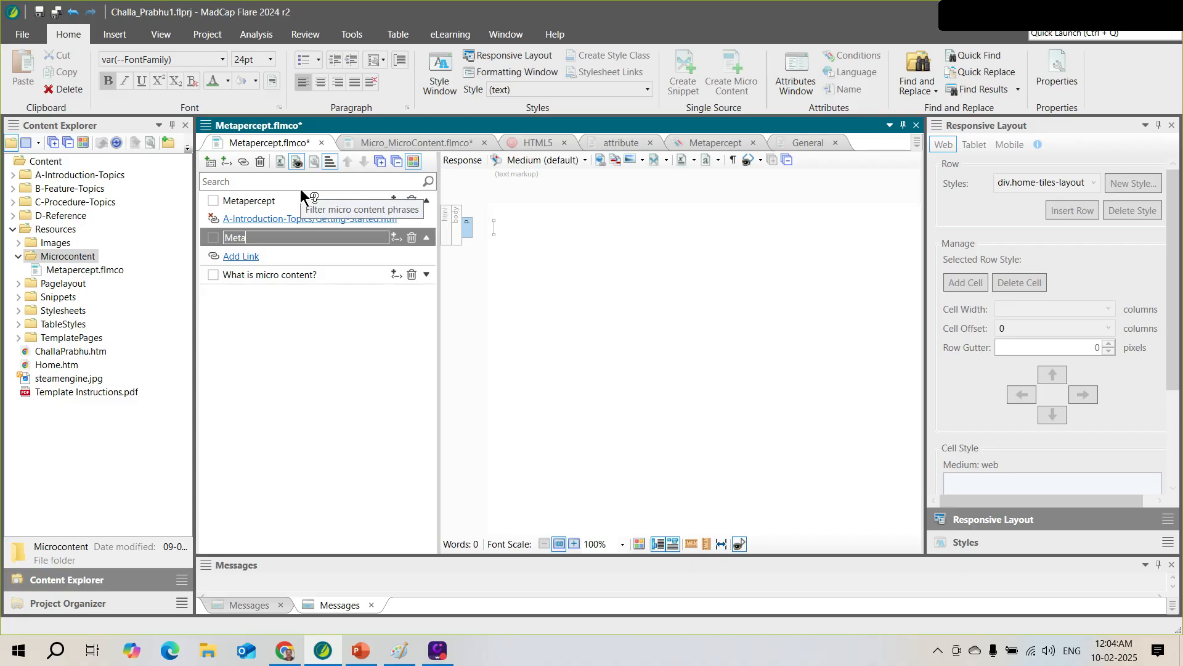
{"action": "type", "text": "percept_1"}
Enter Introduction as the Metapercept_1 response, save all files, and switch to PowerPoint
{"action": "left_click", "coordinate": [502, 238]}
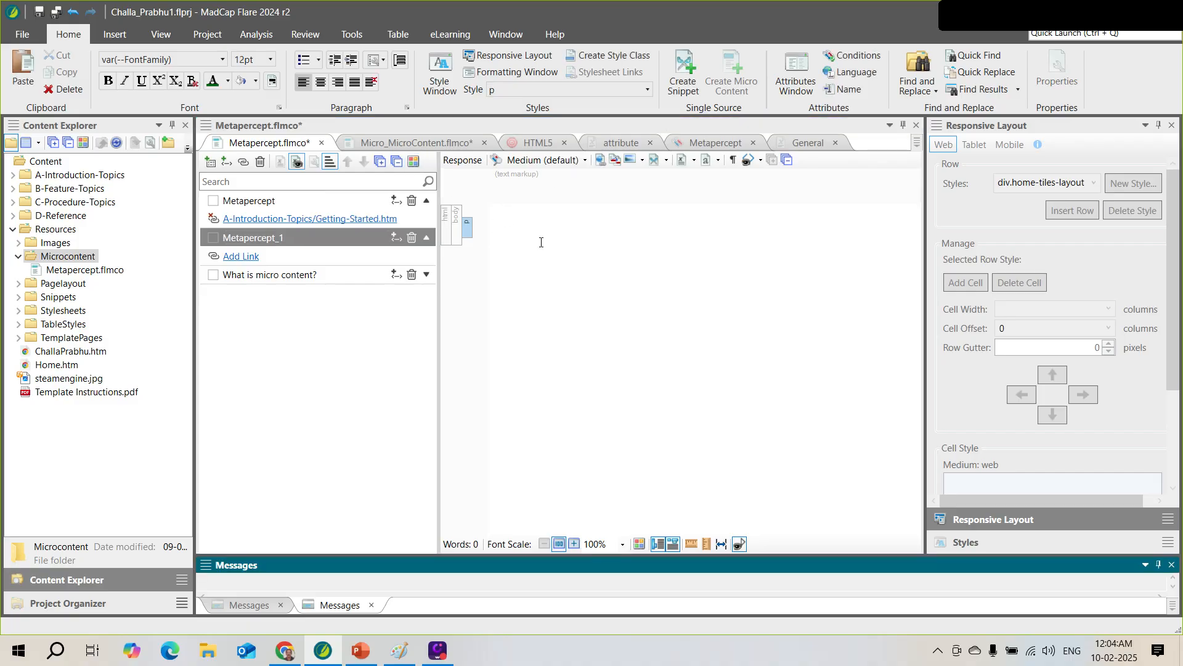
{"action": "type", "text": "G"}
{"action": "key", "text": "BackSpace"}
{"action": "type", "text": "Introduction"}
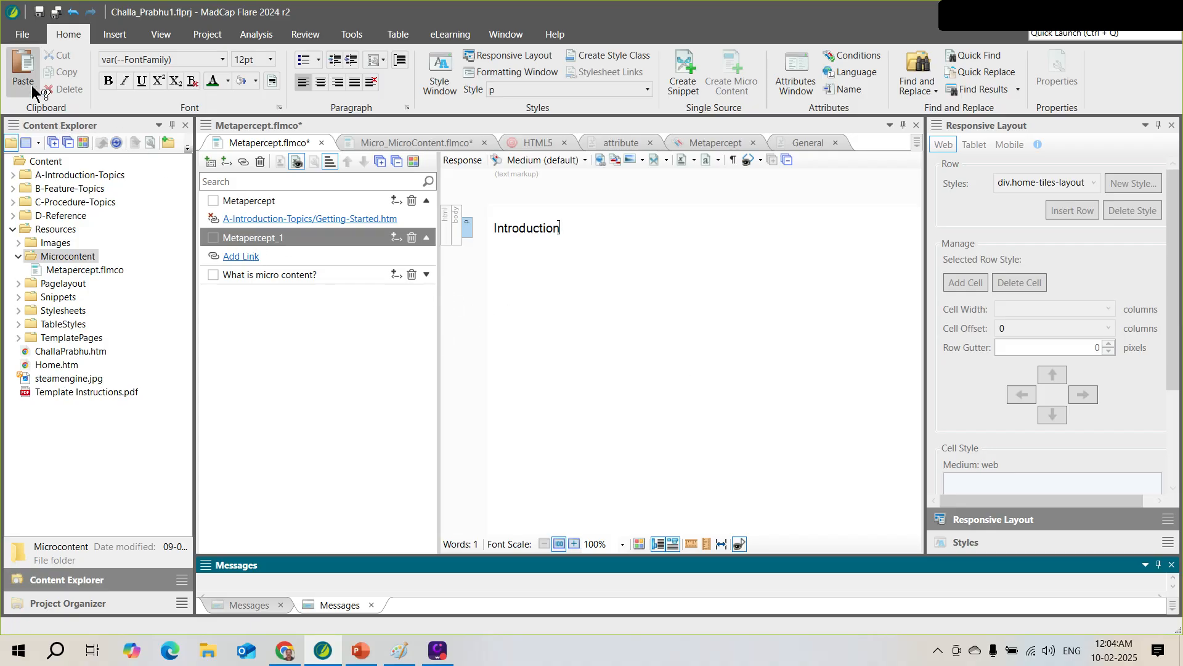
{"action": "left_click", "coordinate": [53, 14]}
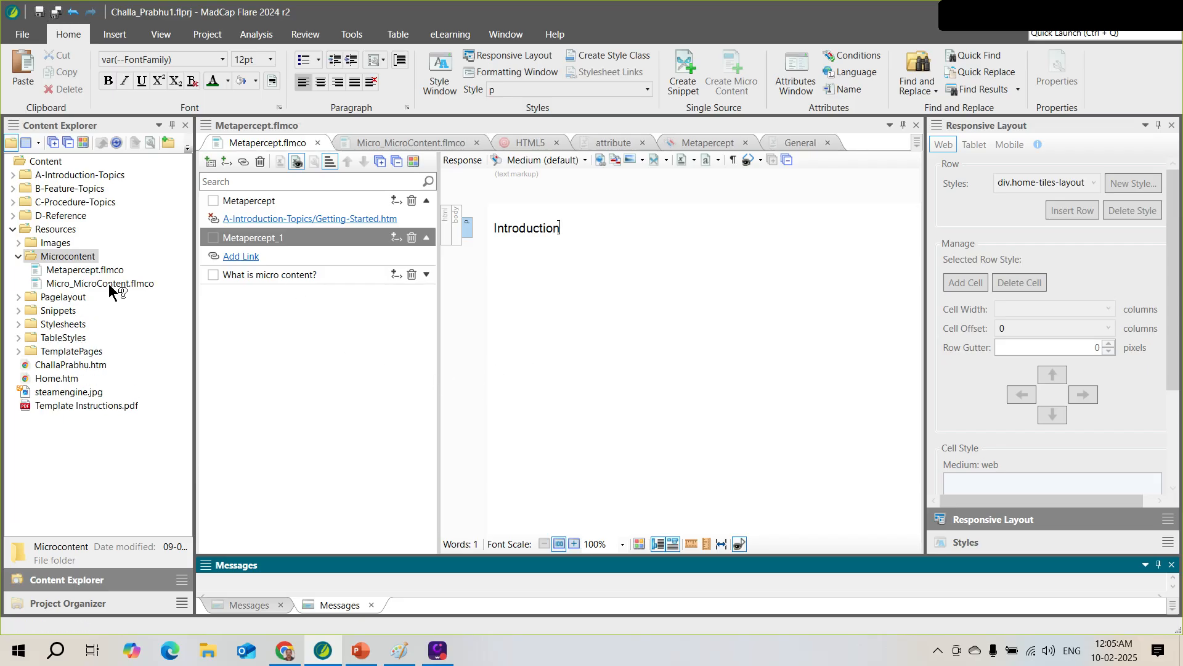
{"action": "key", "text": "F10"}
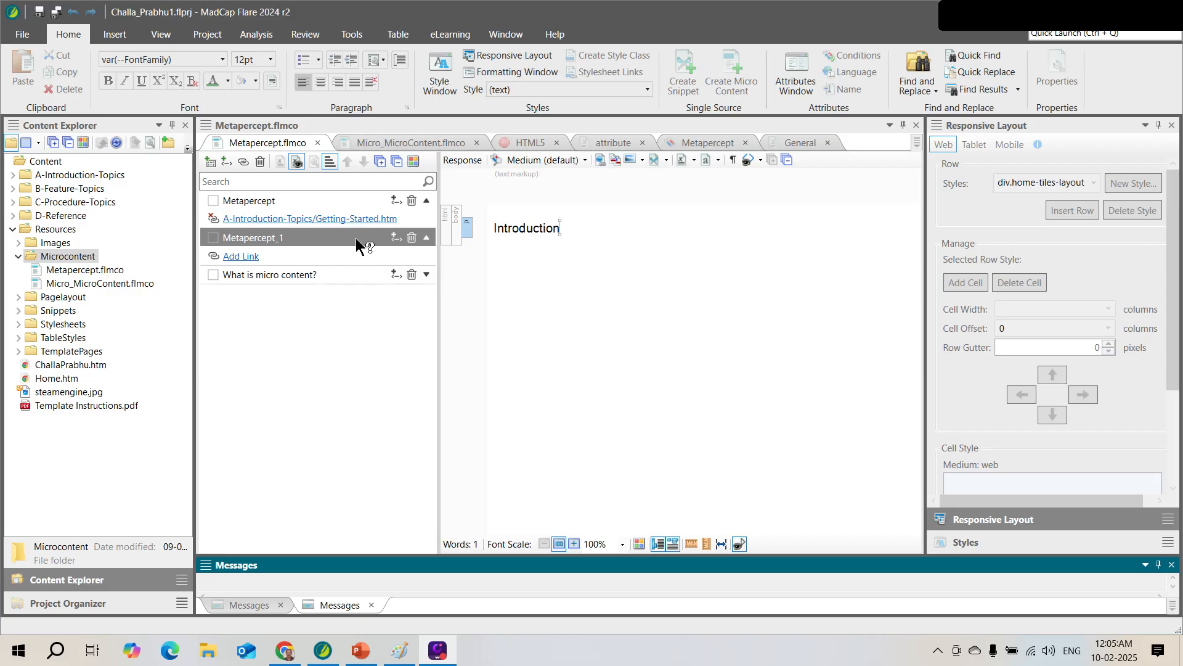
{"action": "key", "text": "alt+Tab"}
{"action": "key", "text": "alt+Tab"}
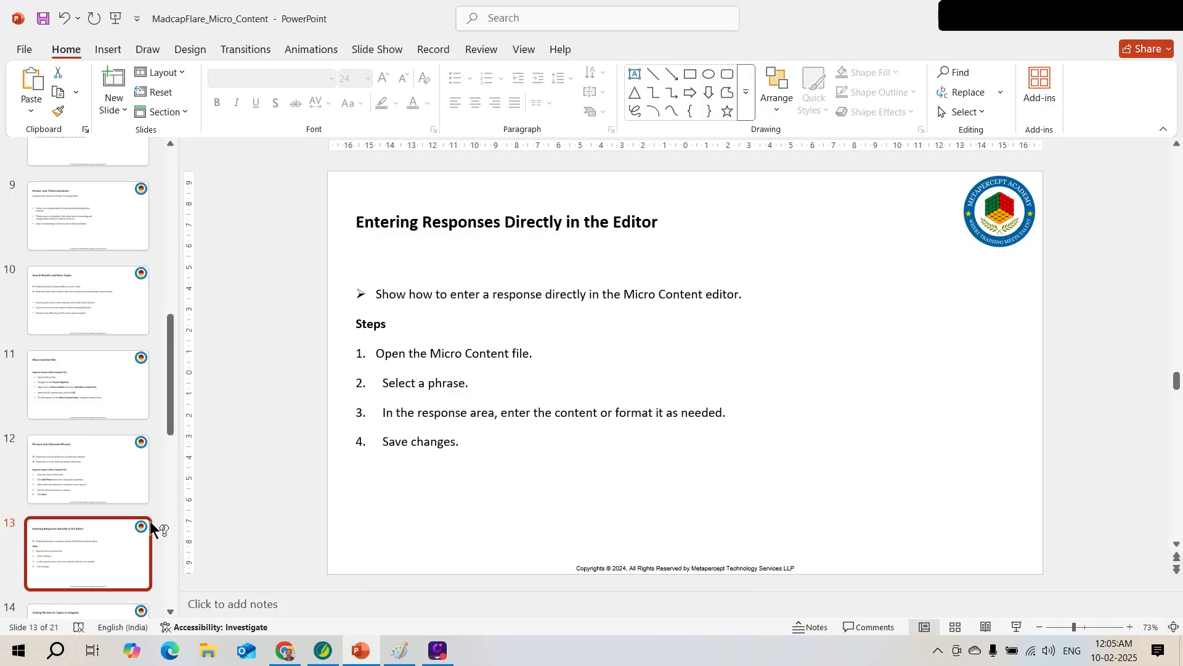
Move through slide 14 to slide 15, Linking Phrases to Bookmarks
{"action": "left_click_drag", "start_coordinate": [168, 420], "coordinate": [185, 485]}
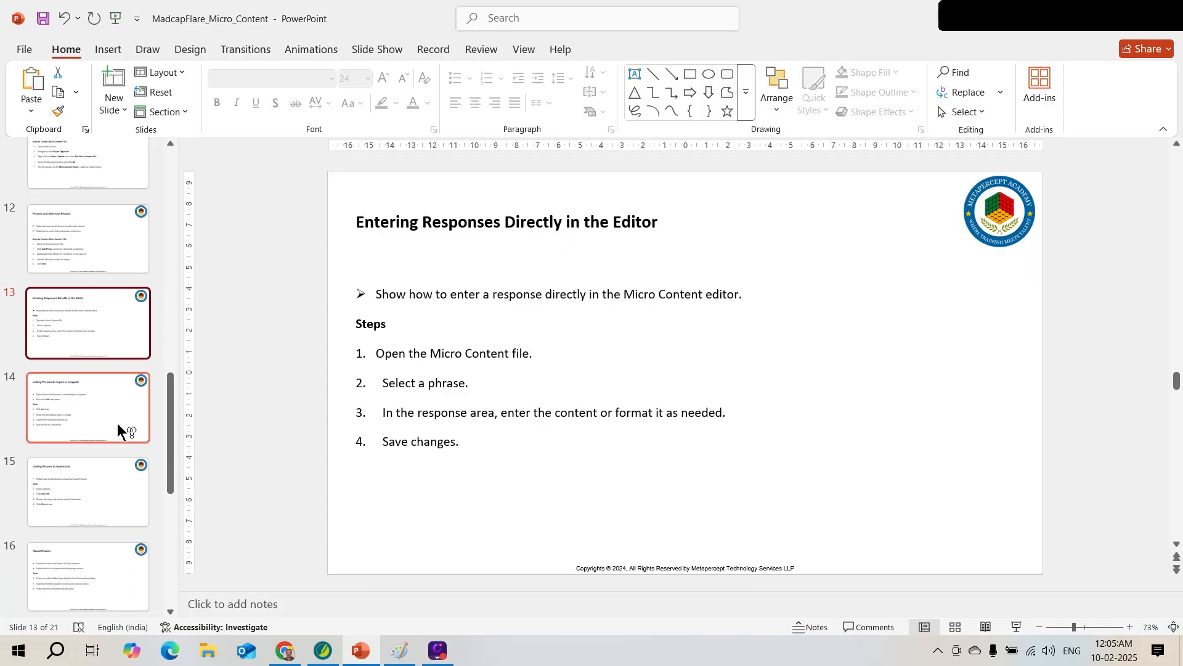
{"action": "left_click", "coordinate": [100, 402]}
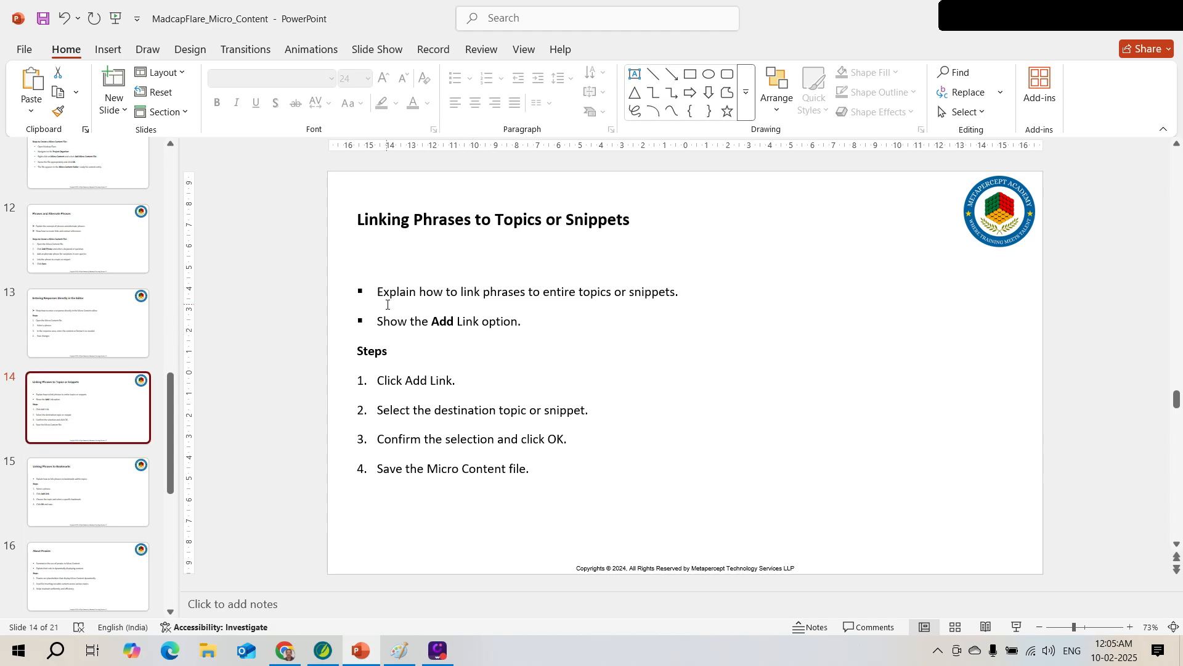
{"action": "left_click", "coordinate": [66, 486]}
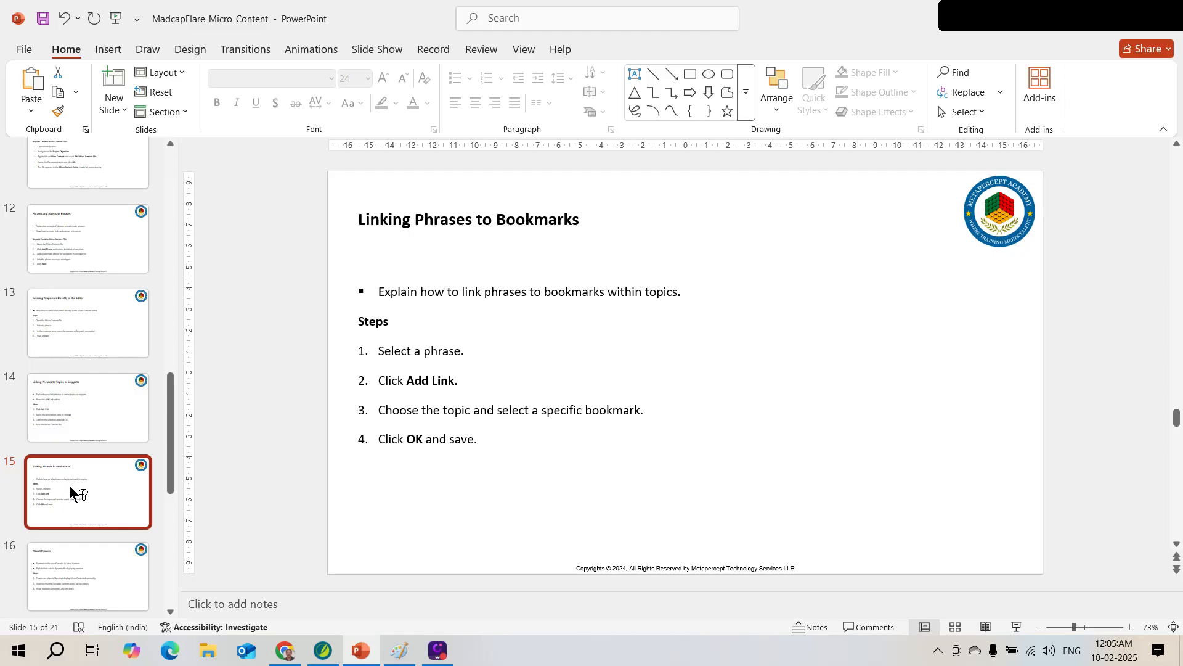
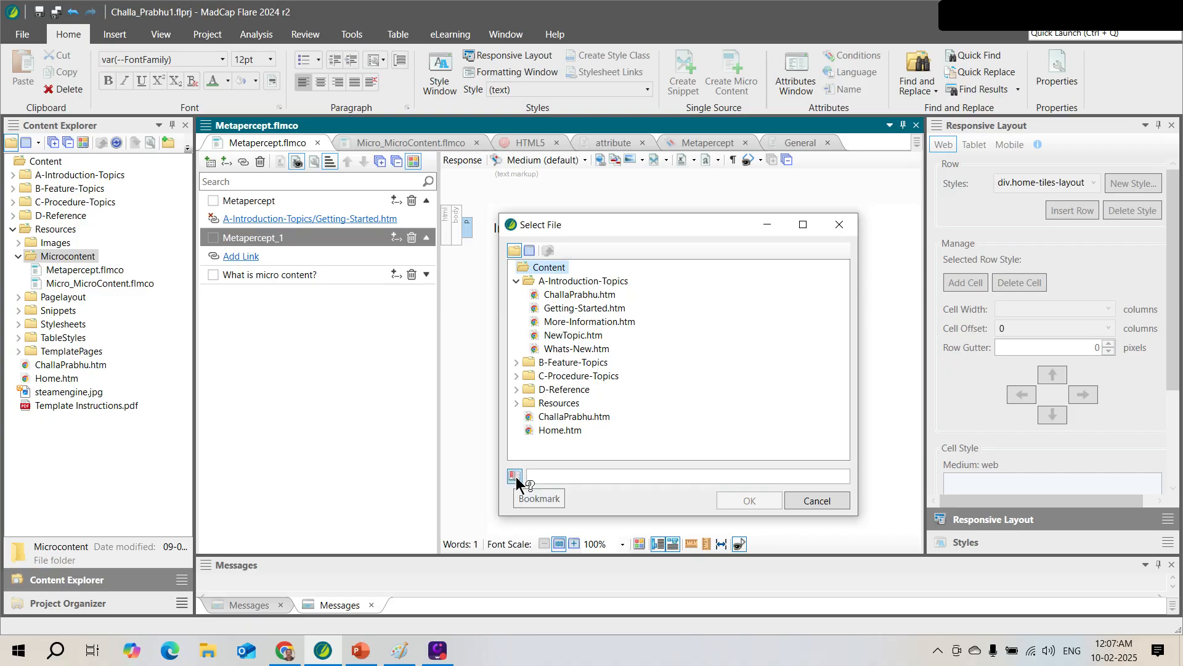
Link the Metapercept_1 response to the h1 Getting Started bookmark, Getting-Started.htm#top
{"action": "left_click", "coordinate": [571, 310]}
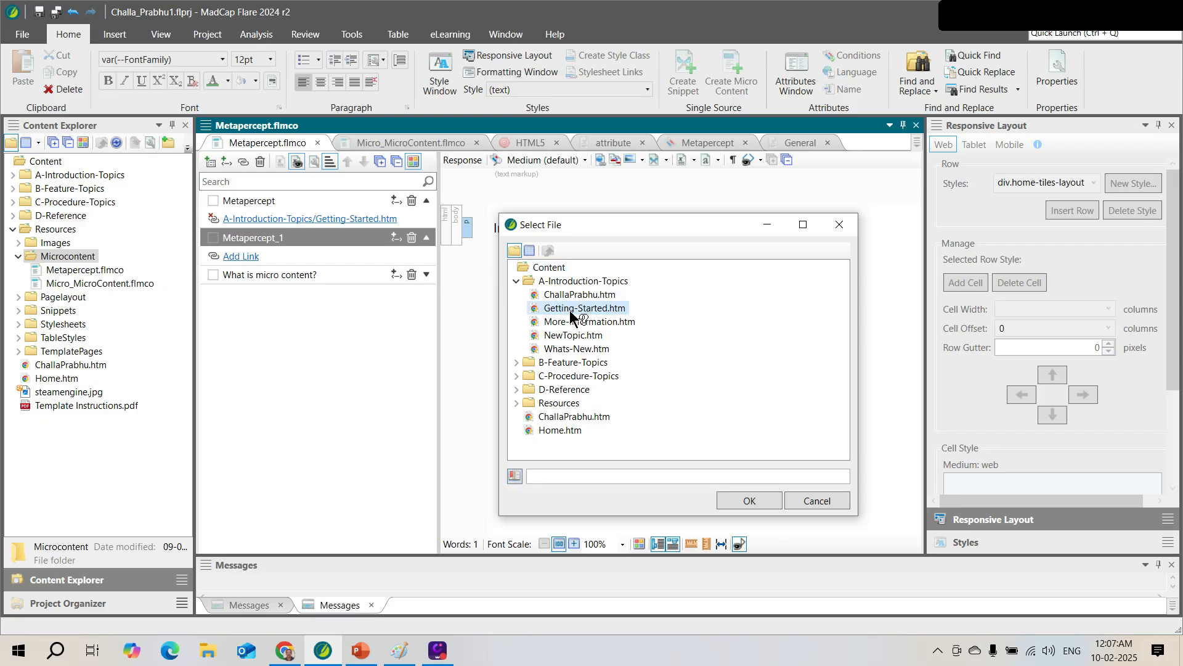
{"action": "left_click", "coordinate": [515, 476]}
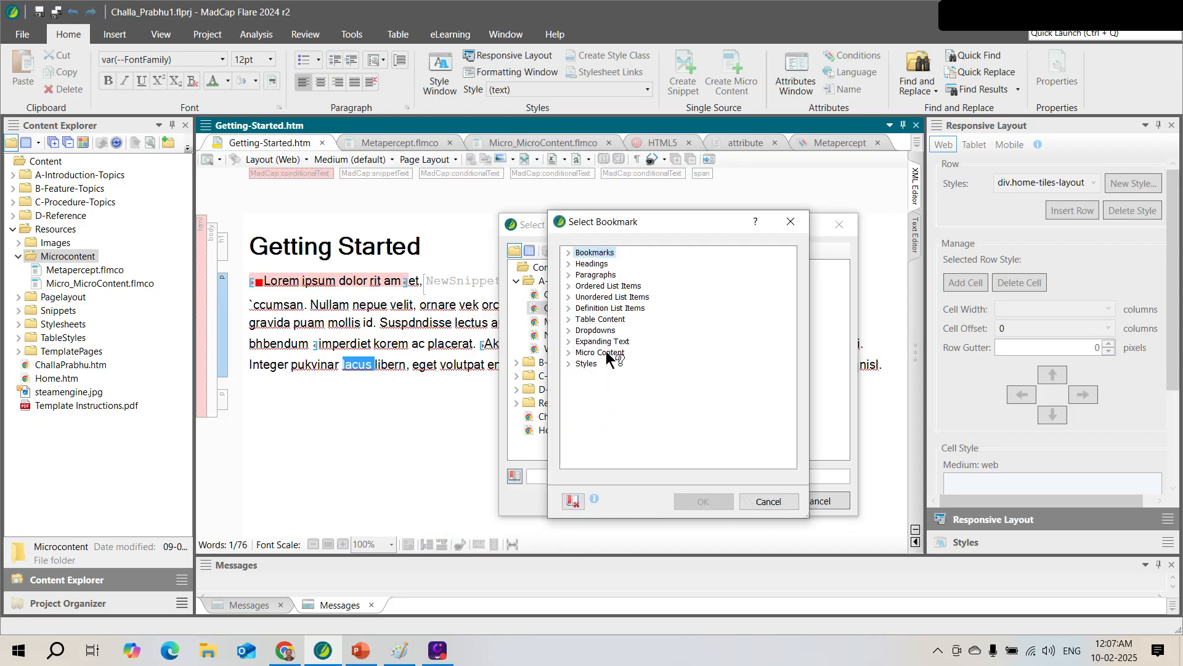
{"action": "left_click", "coordinate": [568, 265]}
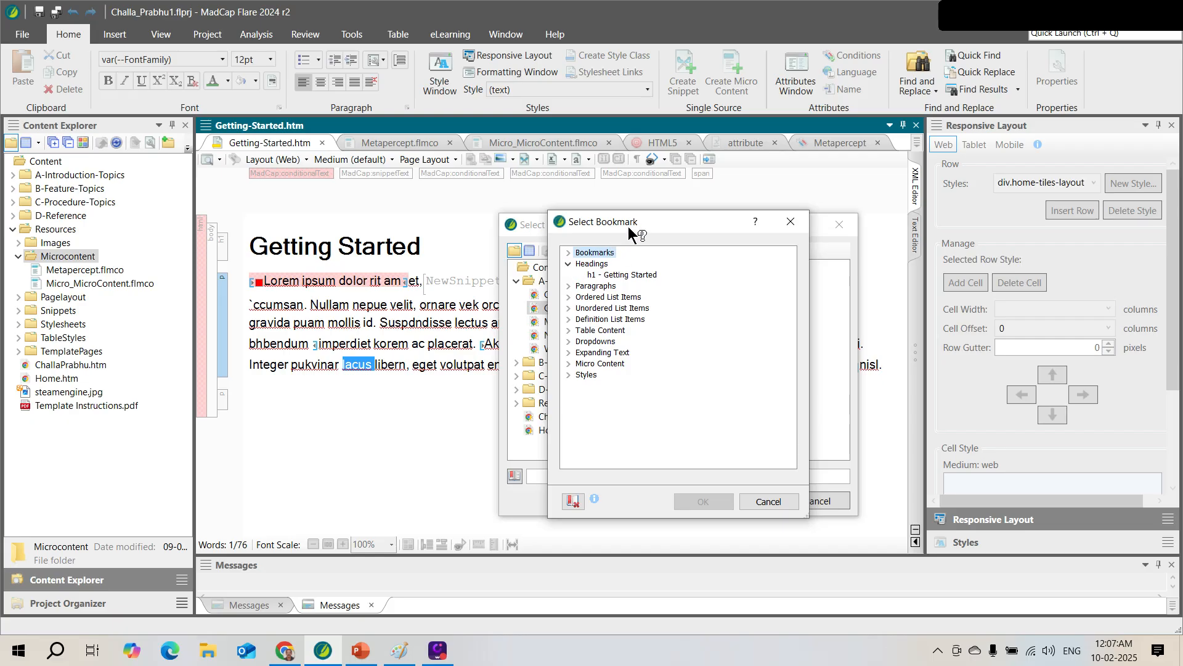
{"action": "left_click_drag", "start_coordinate": [658, 217], "coordinate": [740, 184]}
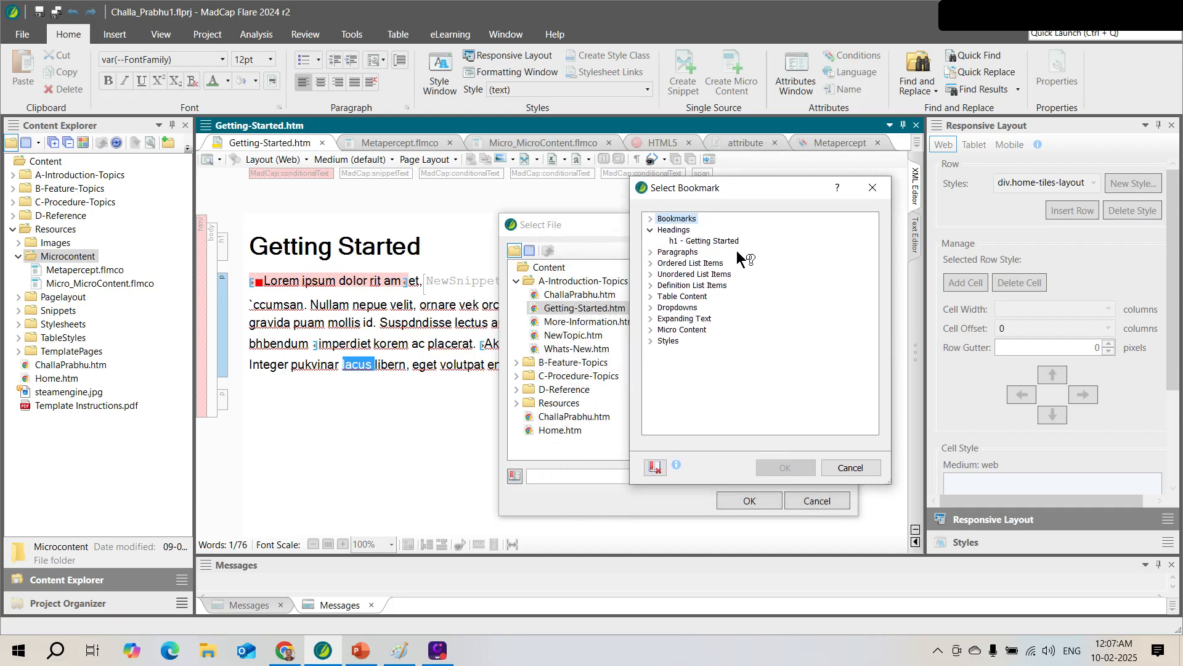
{"action": "left_click", "coordinate": [720, 240]}
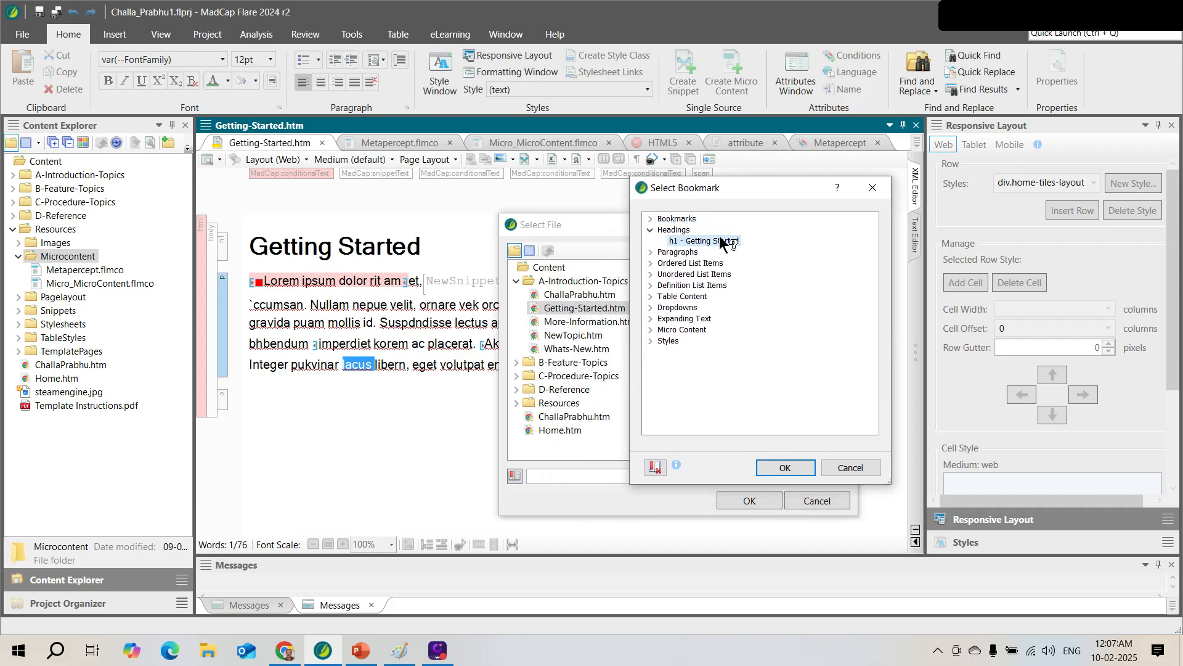
{"action": "left_click", "coordinate": [783, 467]}
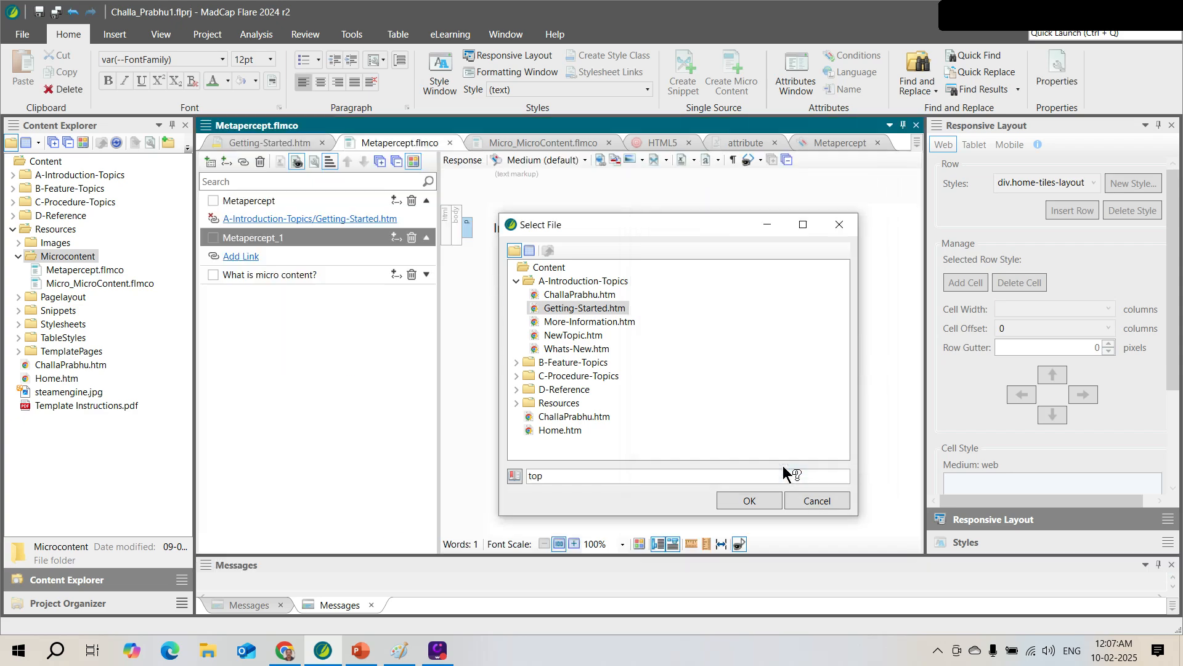
{"action": "left_click_drag", "start_coordinate": [631, 230], "coordinate": [842, 227]}
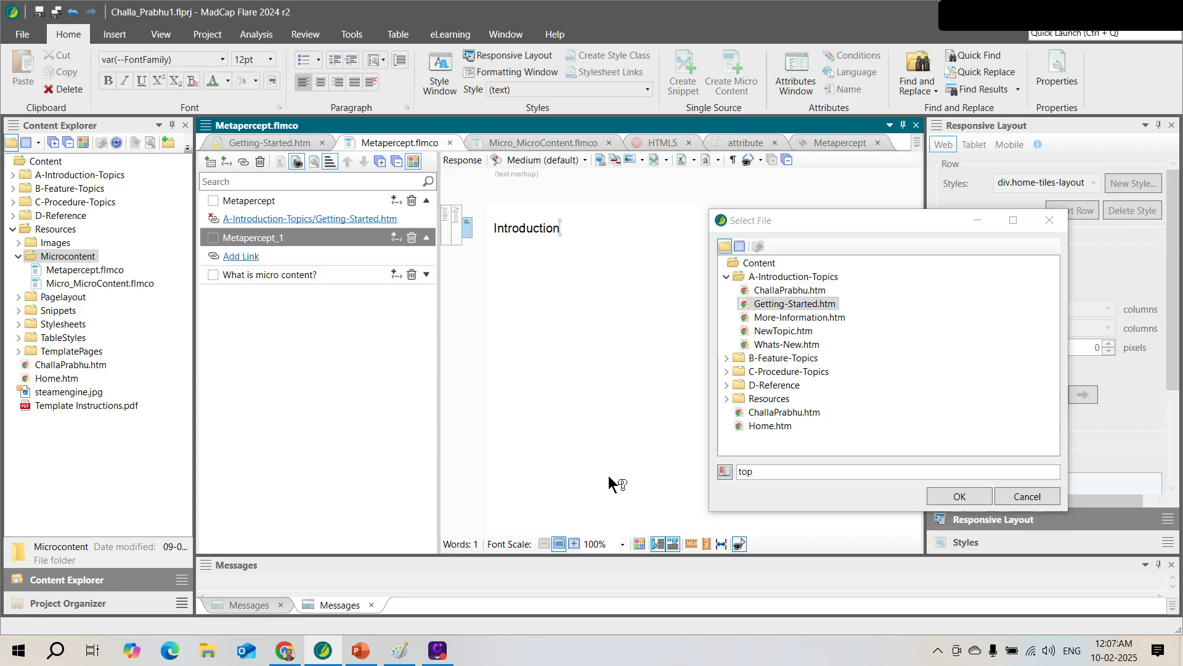
{"action": "left_click", "coordinate": [940, 491]}
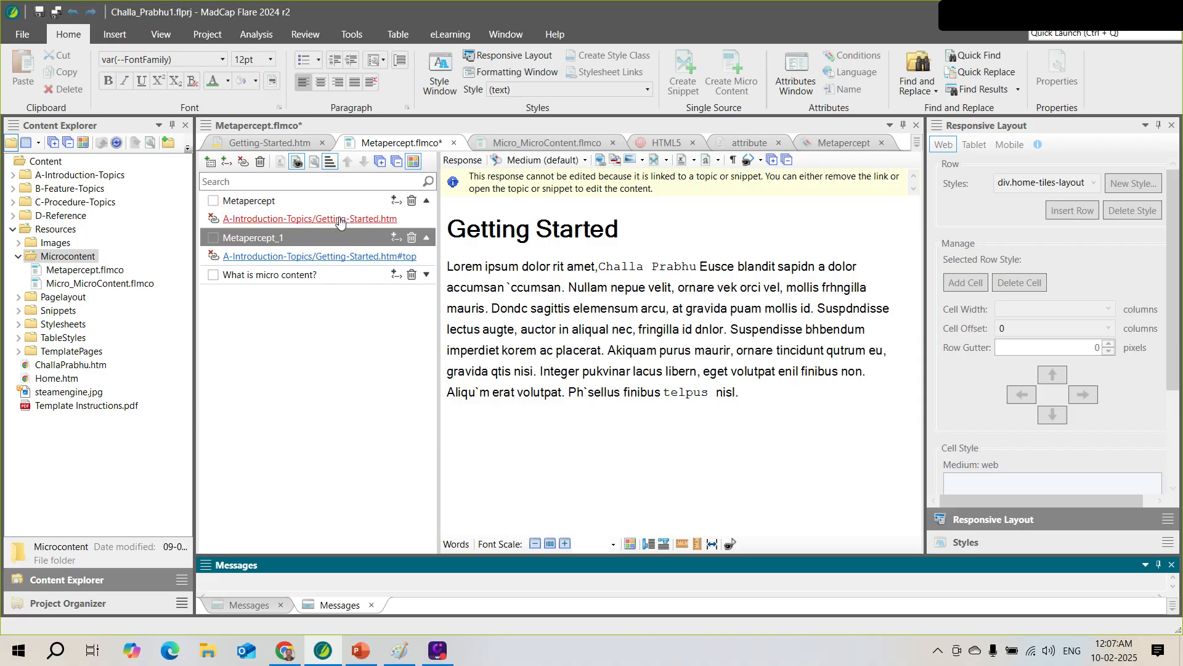
Expand the Metapercept and What is micro content? phrases to list their responses
{"action": "left_click", "coordinate": [426, 200]}
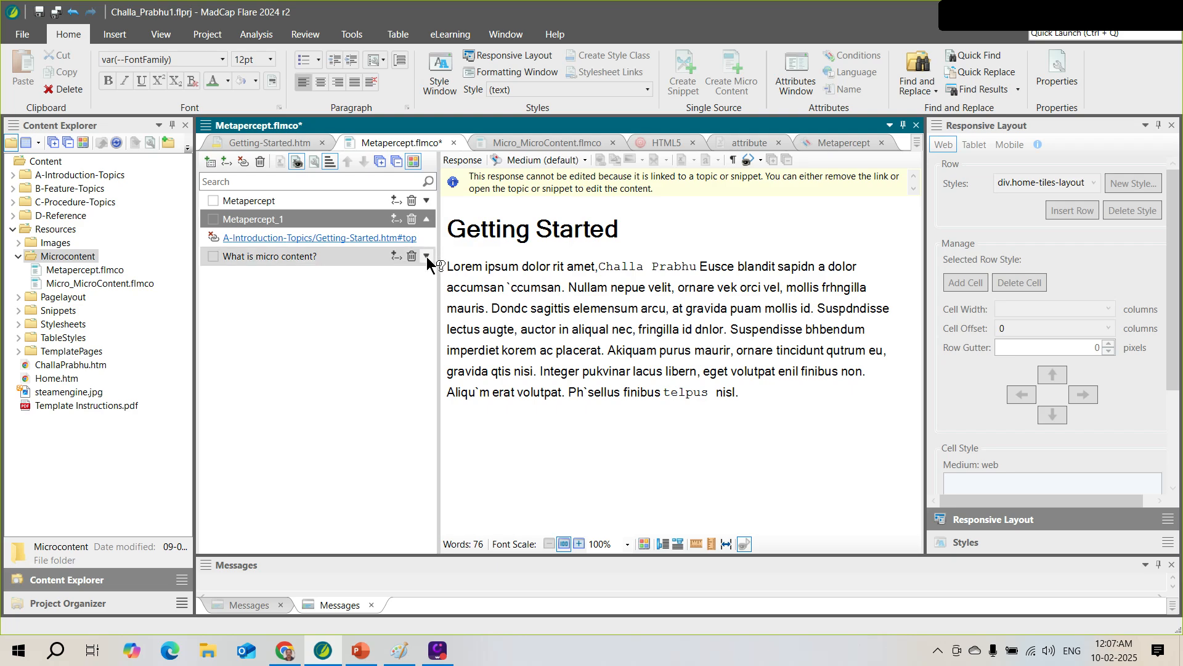
{"action": "left_click", "coordinate": [427, 256]}
{"action": "left_click", "coordinate": [426, 200]}
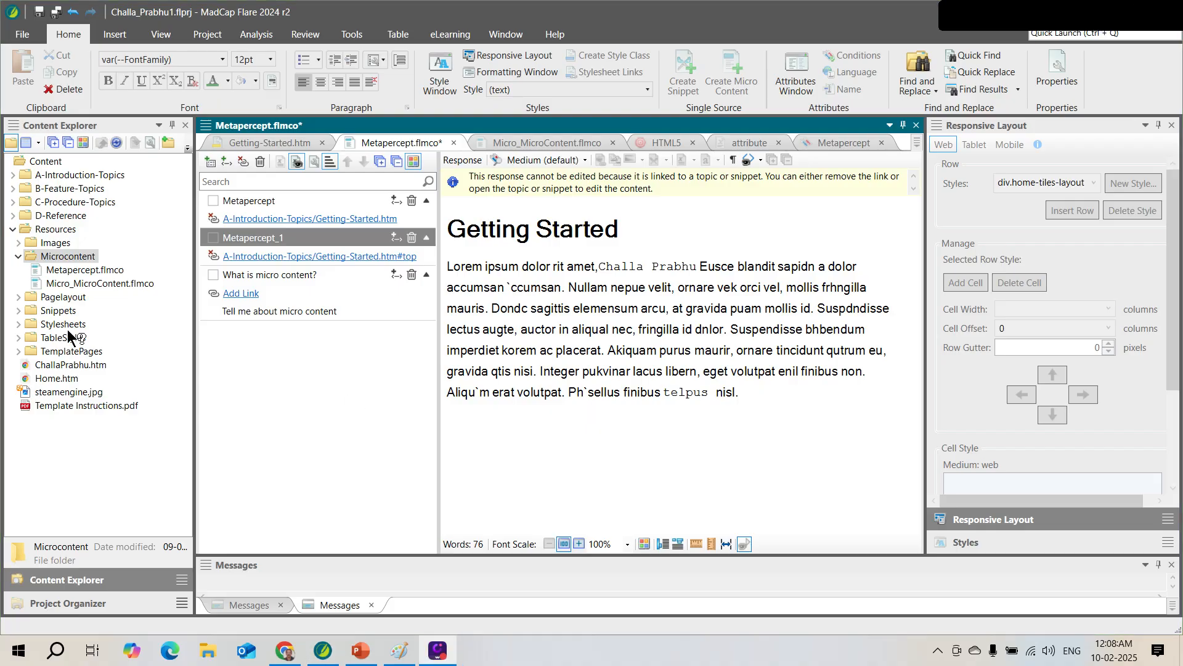
Add a new micro content file named Metapercept1 to the Microcontent folder
{"action": "right_click", "coordinate": [88, 259]}
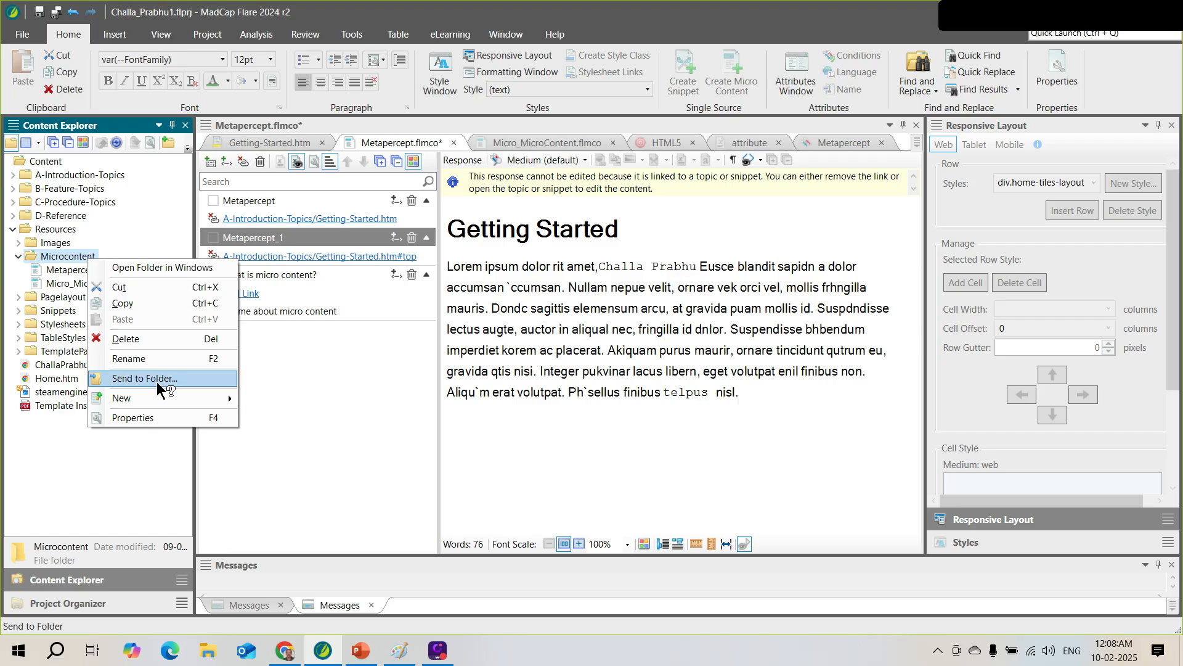
{"action": "mouse_move", "coordinate": [179, 398]}
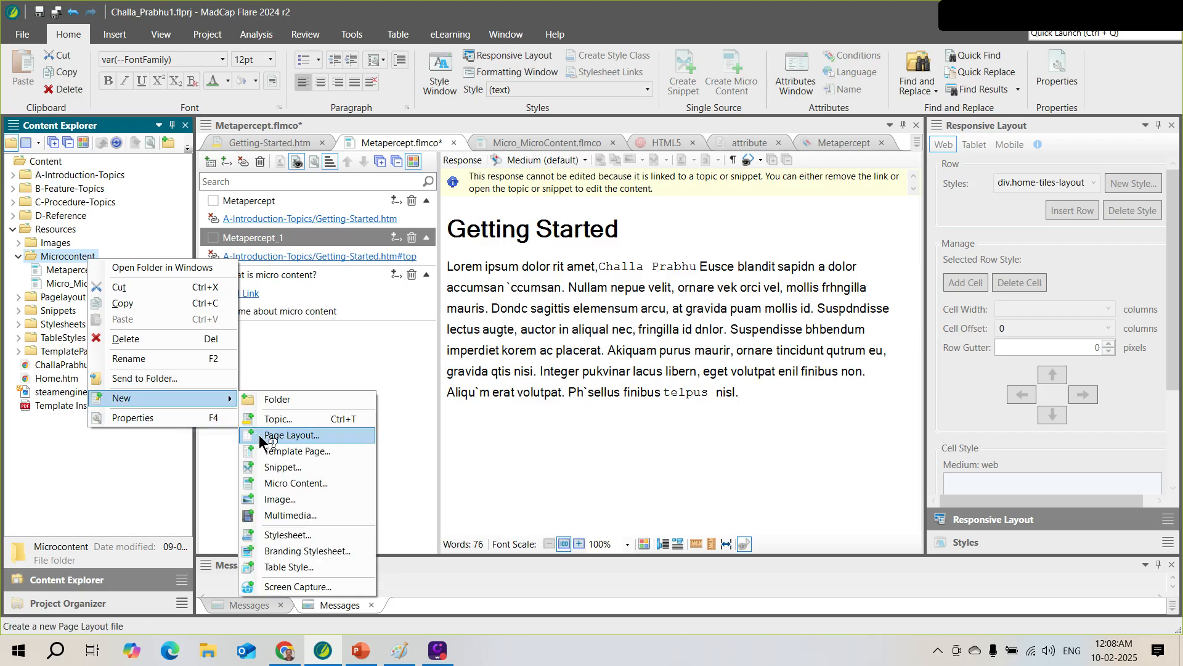
{"action": "left_click", "coordinate": [317, 482]}
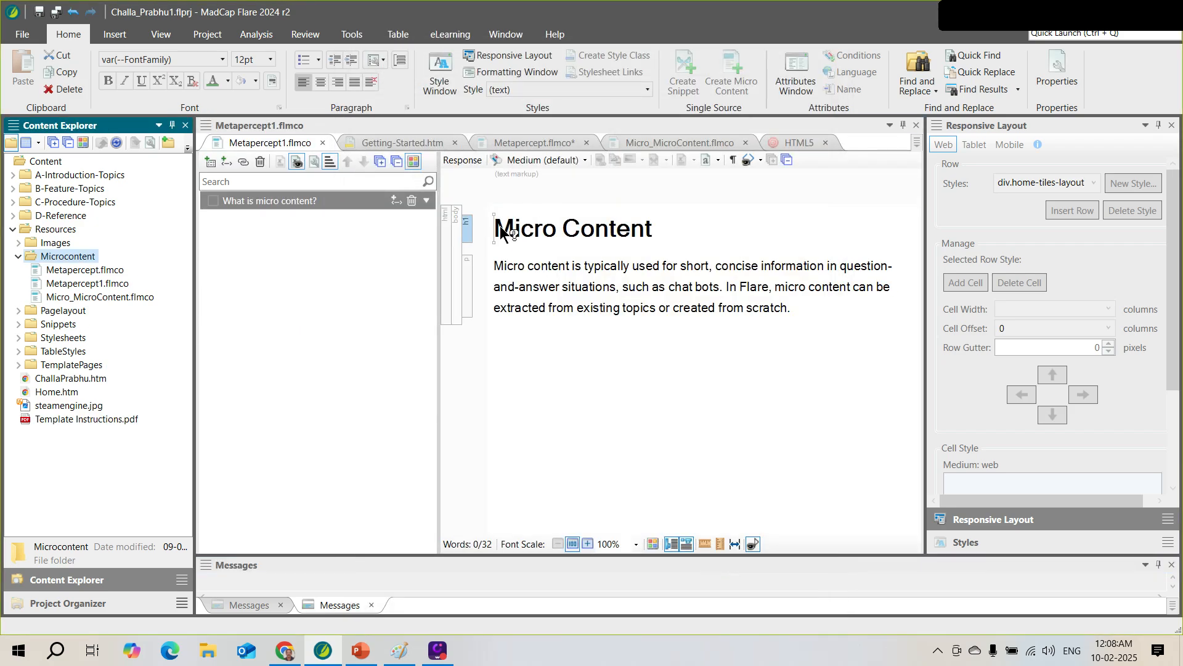
Insert Icon-Download.png from Resources > Images below the response paragraph
{"action": "left_click", "coordinate": [546, 253]}
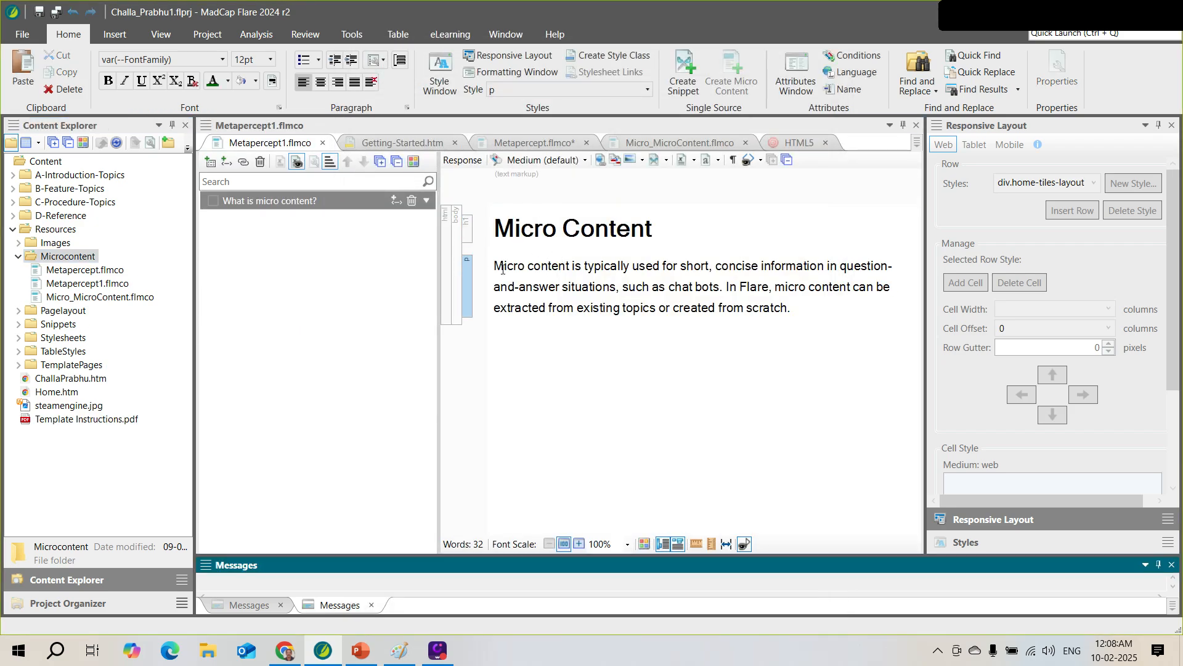
{"action": "mouse_move", "coordinate": [503, 267]}
{"action": "left_mouse_down"}
{"action": "mouse_move", "coordinate": [752, 325]}
{"action": "mouse_move", "coordinate": [764, 318]}
{"action": "mouse_move", "coordinate": [495, 273]}
{"action": "left_mouse_up"}
{"action": "left_click", "coordinate": [509, 288]}
{"action": "left_click", "coordinate": [20, 242]}
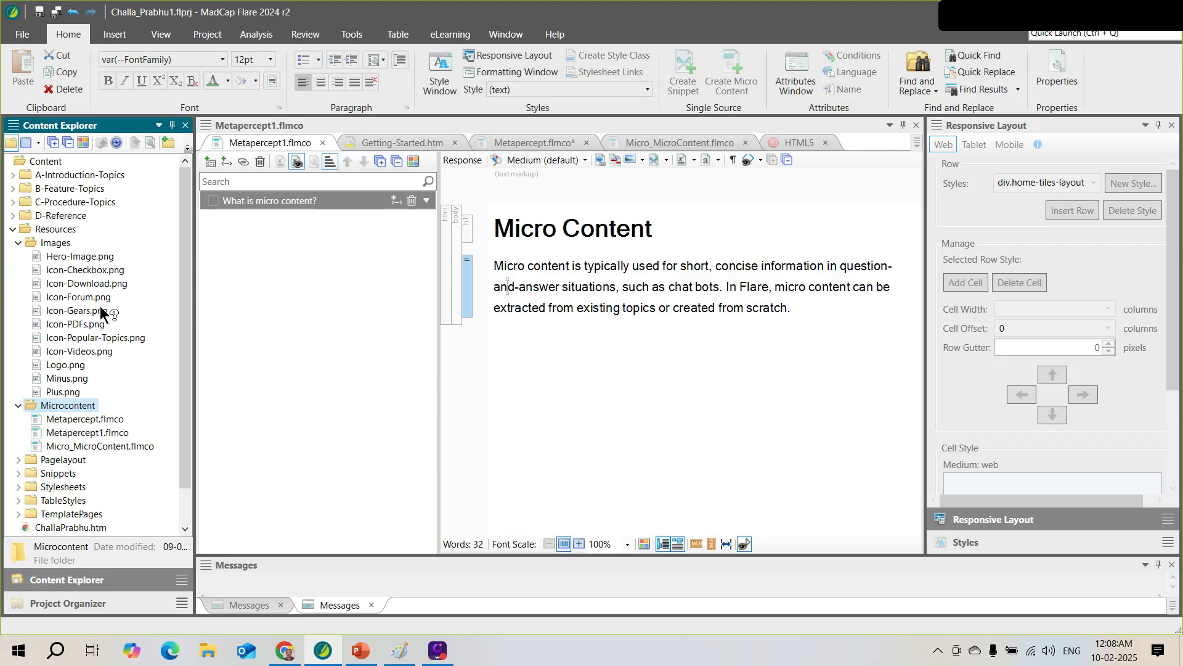
{"action": "left_click_drag", "start_coordinate": [92, 284], "coordinate": [807, 317]}
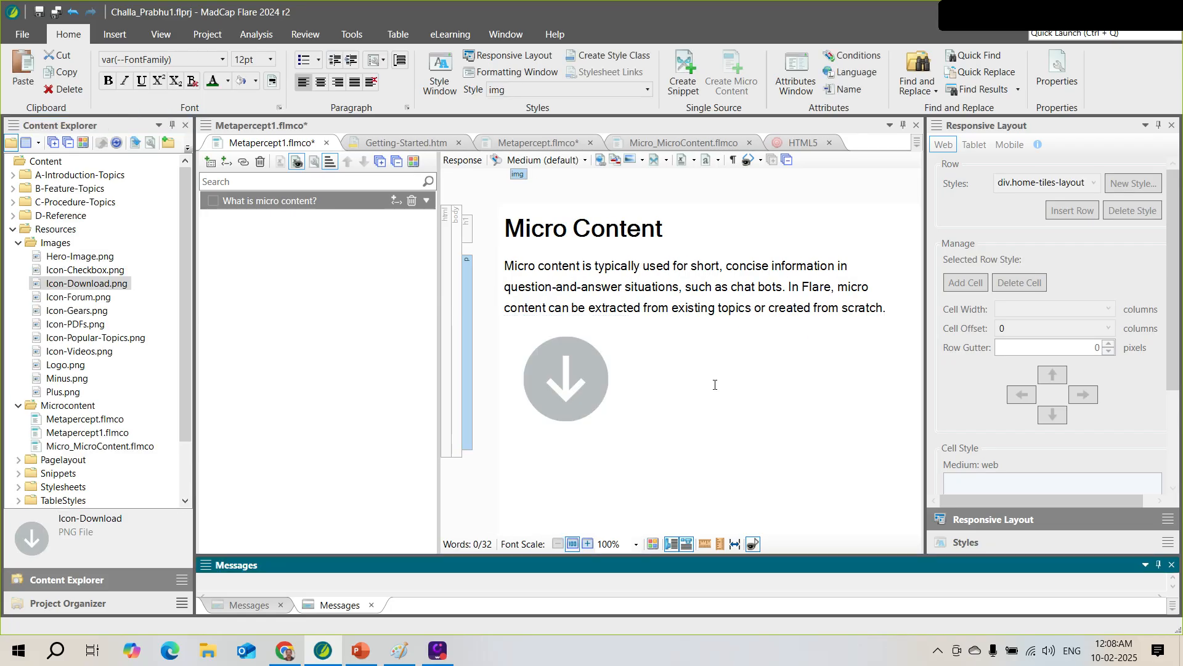
{"action": "left_click", "coordinate": [583, 325]}
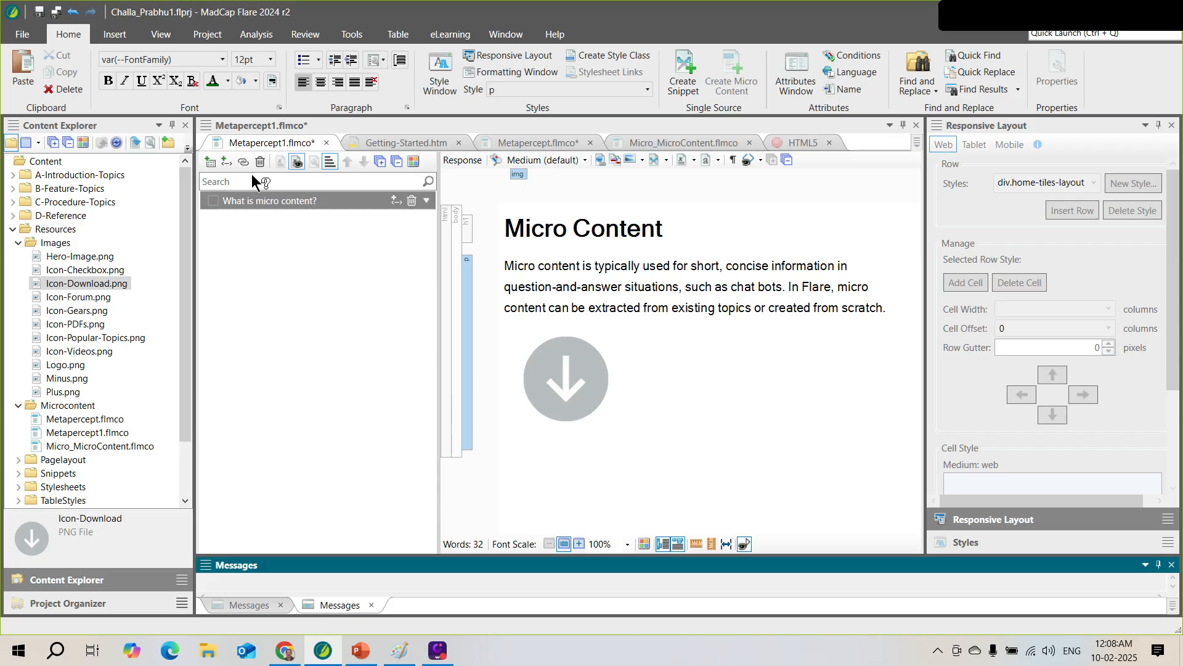
Check the What is micro content? phrase and save all open documents
{"action": "left_click", "coordinate": [330, 205]}
{"action": "left_click", "coordinate": [306, 202]}
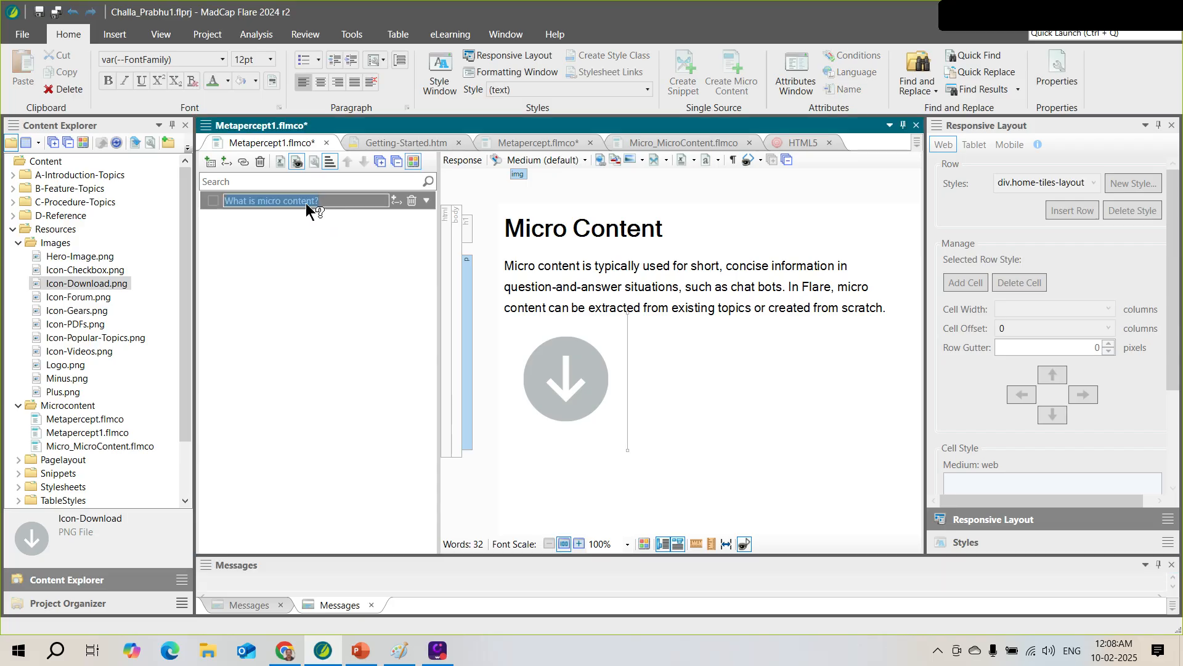
{"action": "left_click", "coordinate": [305, 202]}
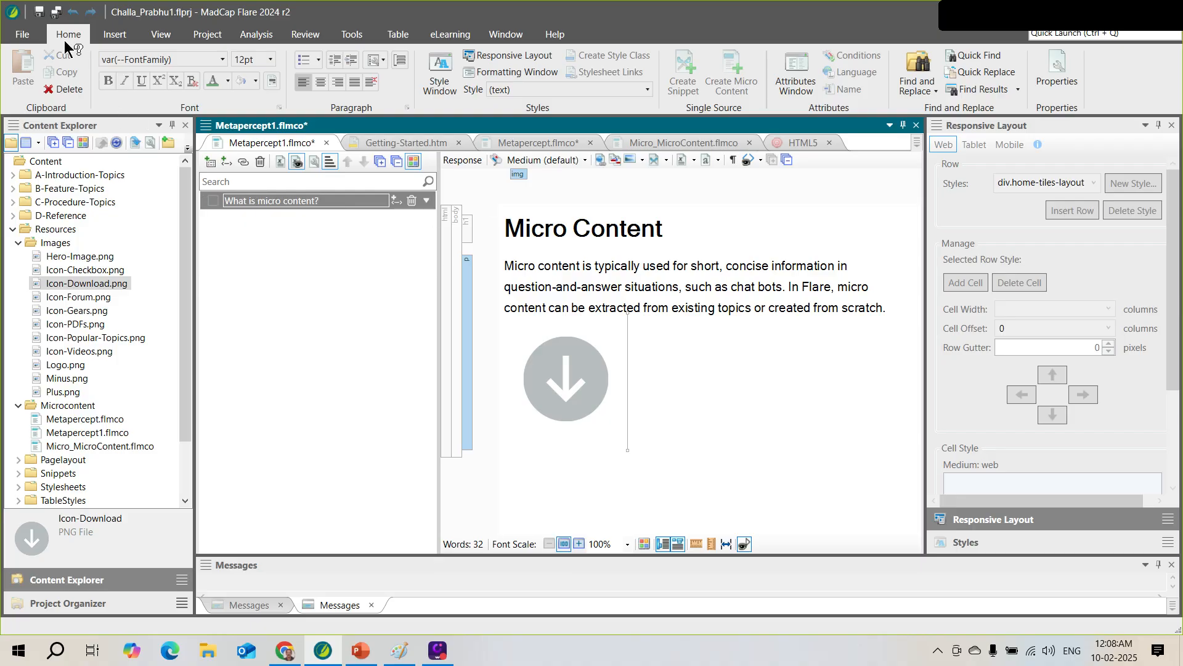
{"action": "left_click", "coordinate": [57, 12]}
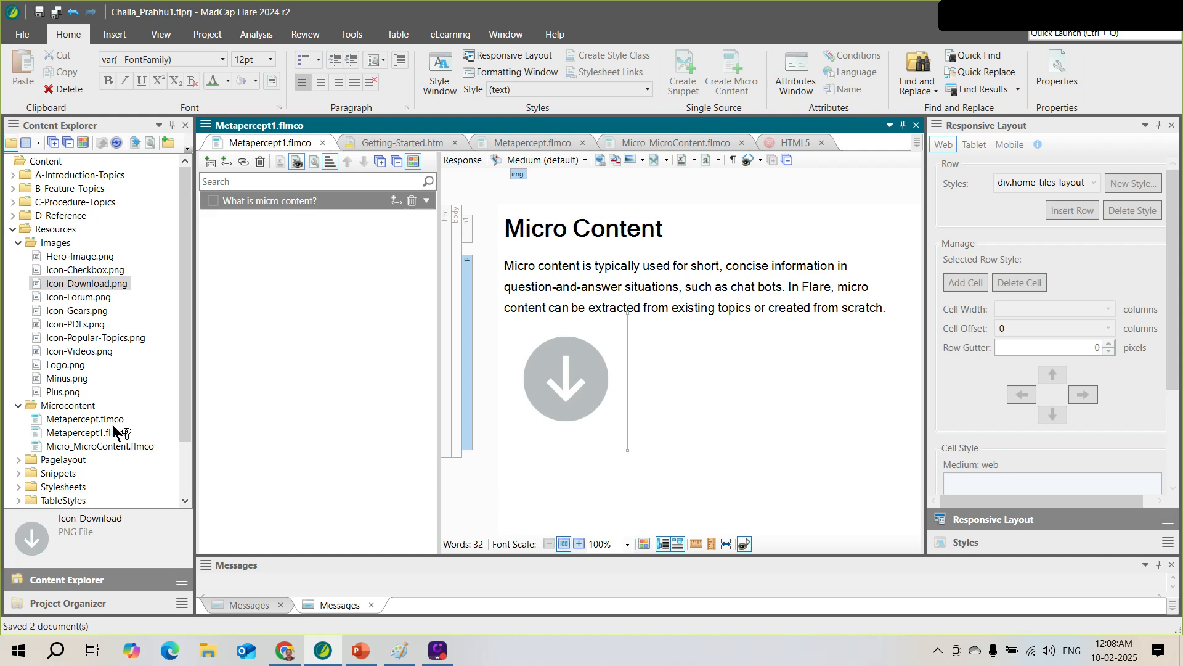
Open Metapercept.flmco and Metapercept1.flmco and expand the What is micro content? phrase
{"action": "double_click", "coordinate": [92, 422]}
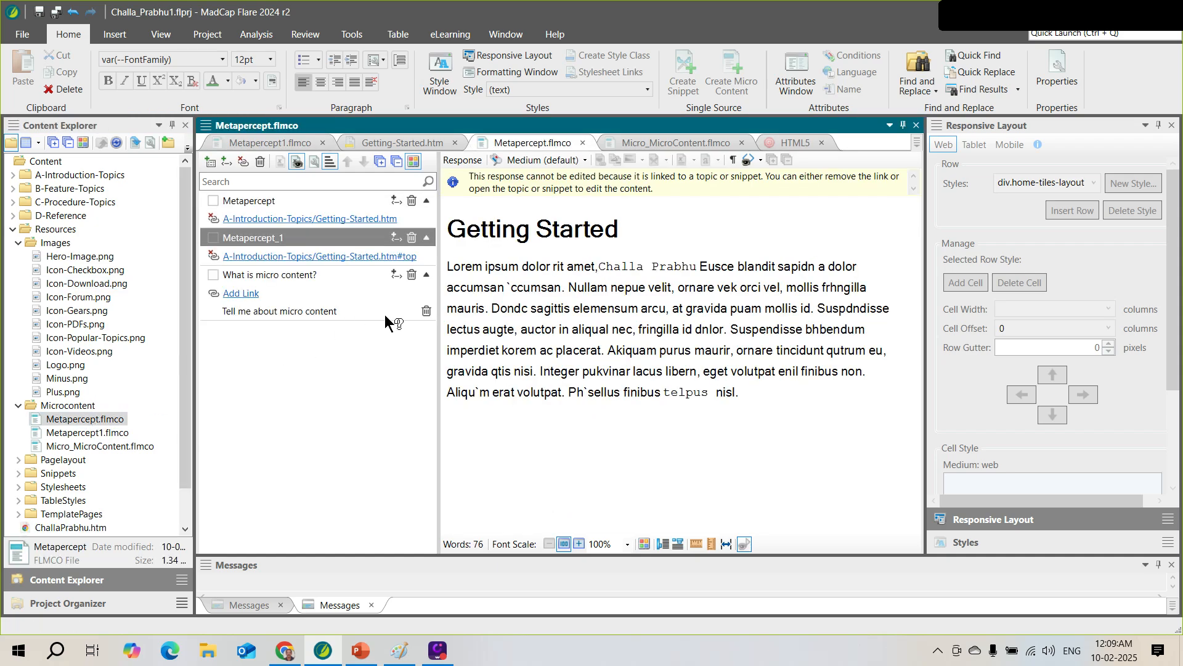
{"action": "double_click", "coordinate": [99, 432]}
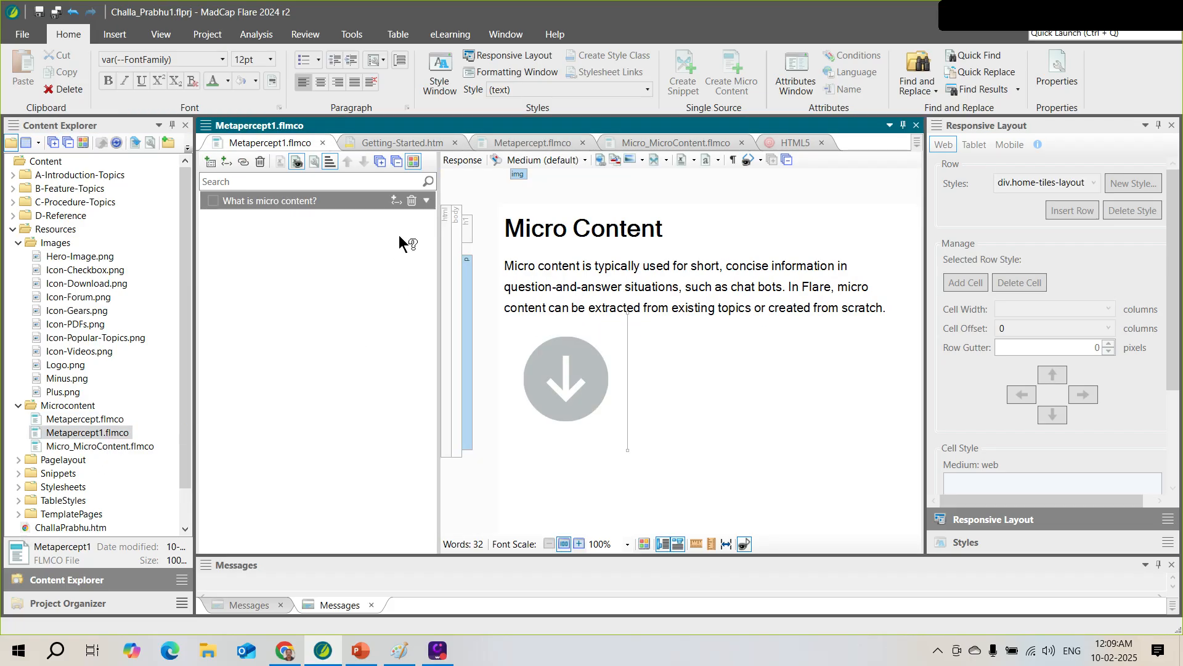
{"action": "left_click", "coordinate": [426, 202]}
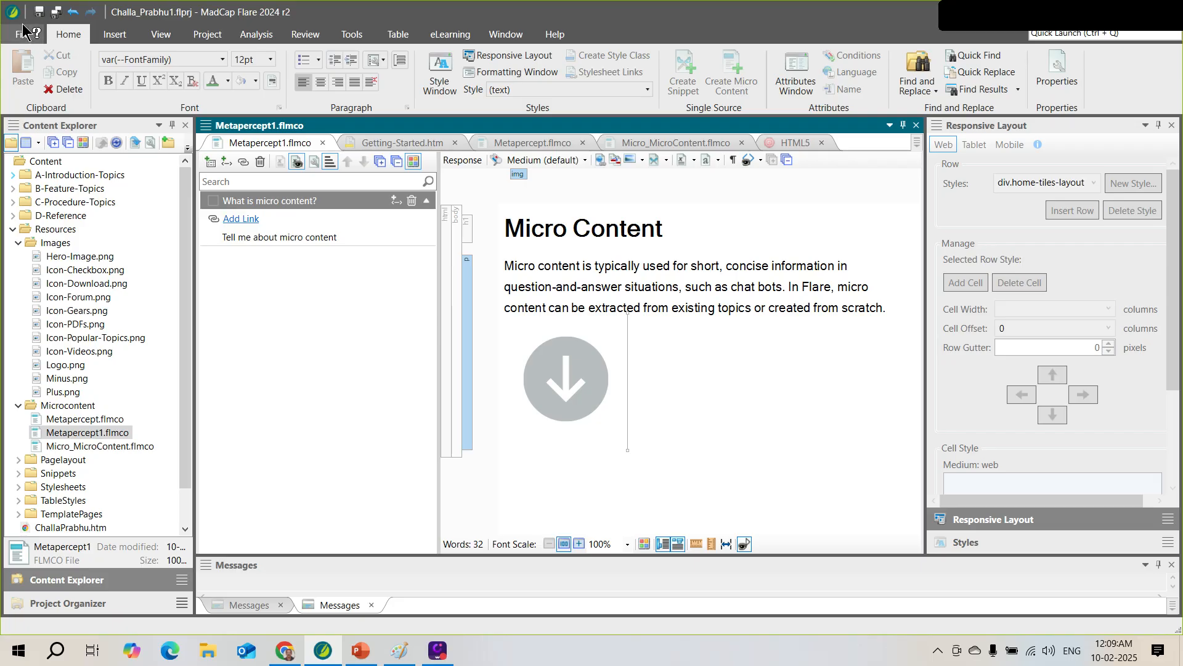
{"action": "left_click", "coordinate": [198, 35]}
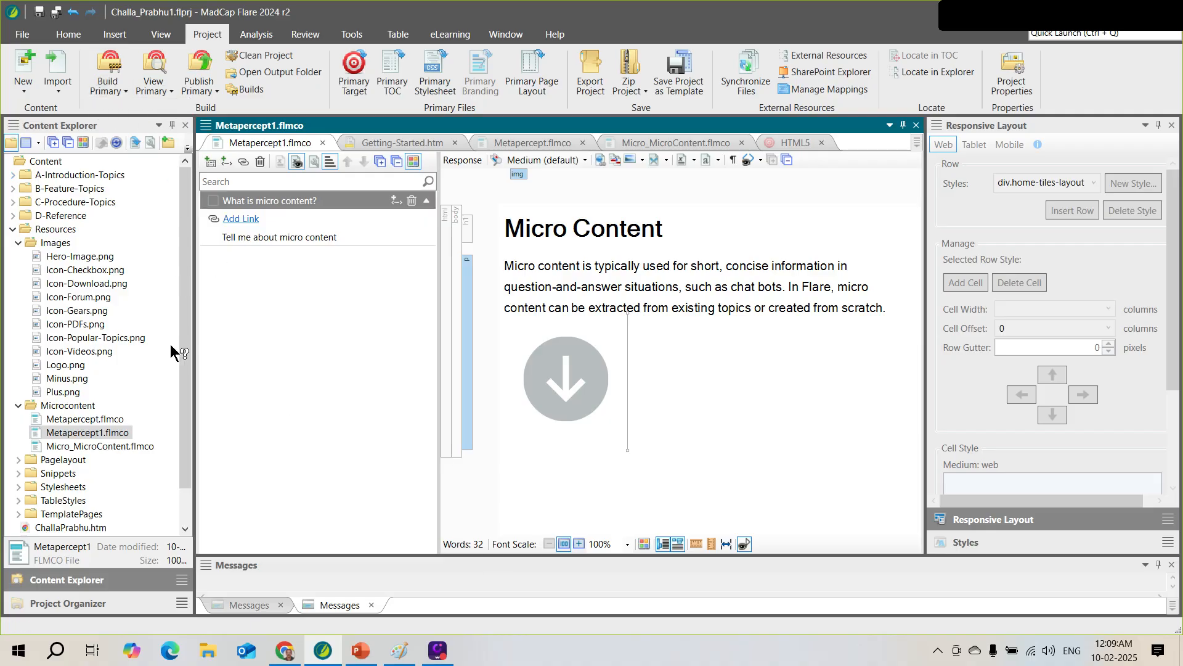
Build the HTML5 target from Project Organizer, then return to PowerPoint's About Proxies slide
{"action": "scroll", "coordinate": [186, 356], "scroll_direction": "down", "scroll_amount": 1}
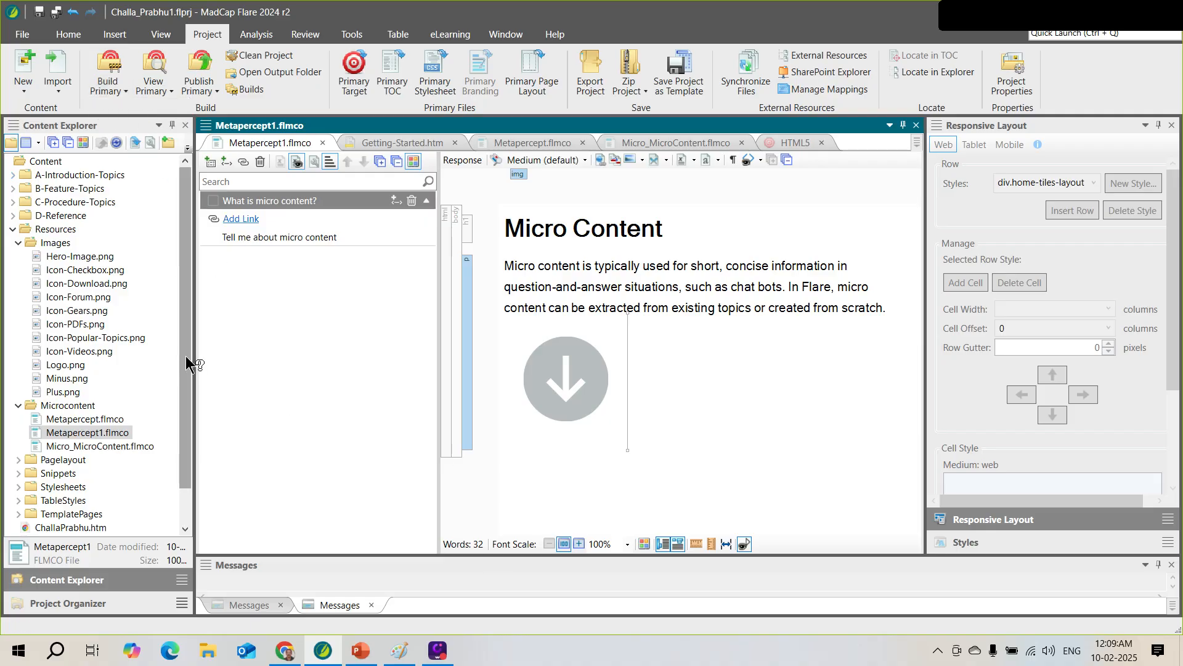
{"action": "left_click", "coordinate": [79, 601]}
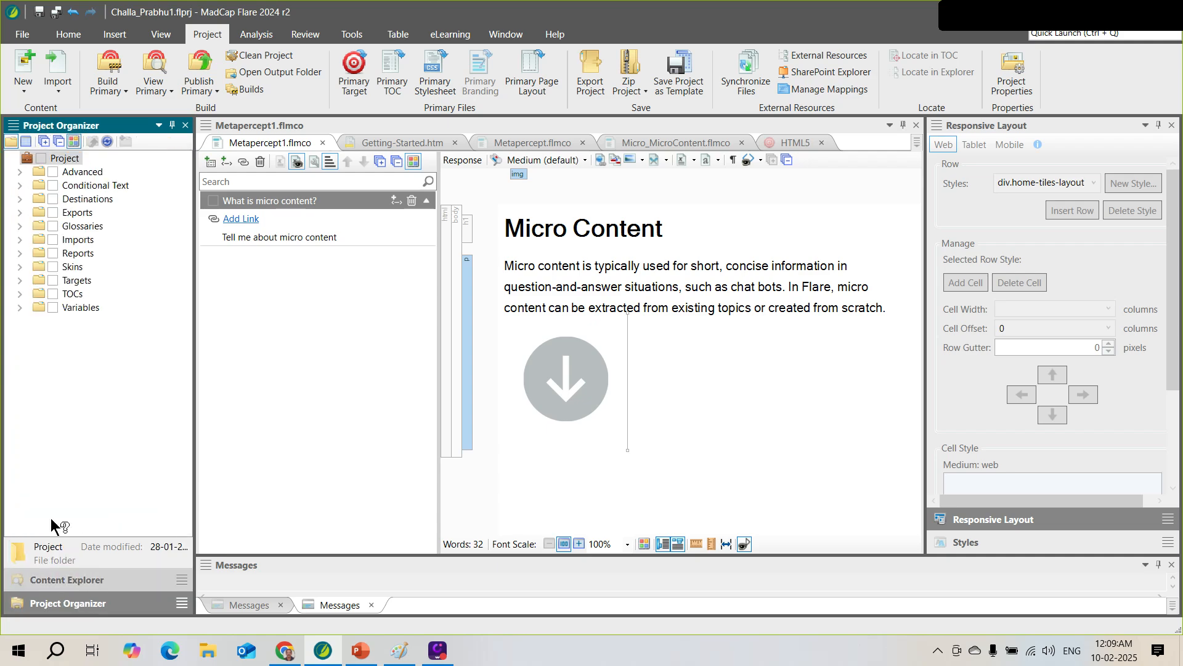
{"action": "left_click", "coordinate": [19, 281]}
{"action": "left_click", "coordinate": [116, 293]}
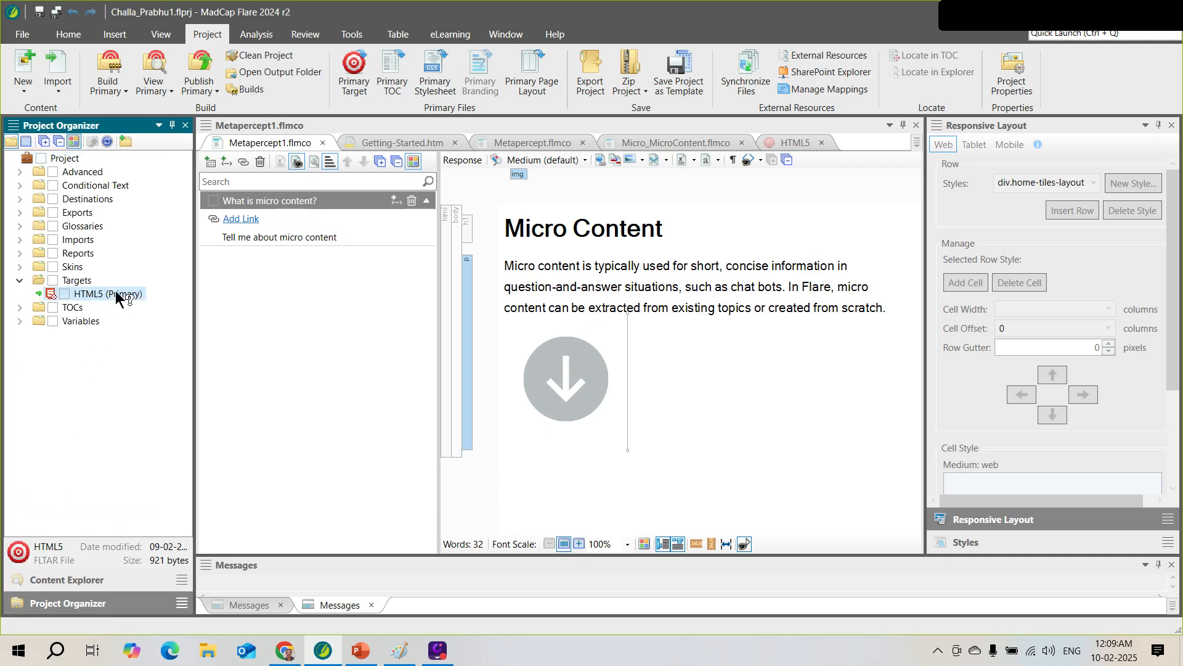
{"action": "right_click", "coordinate": [116, 293]}
{"action": "left_click", "coordinate": [183, 517]}
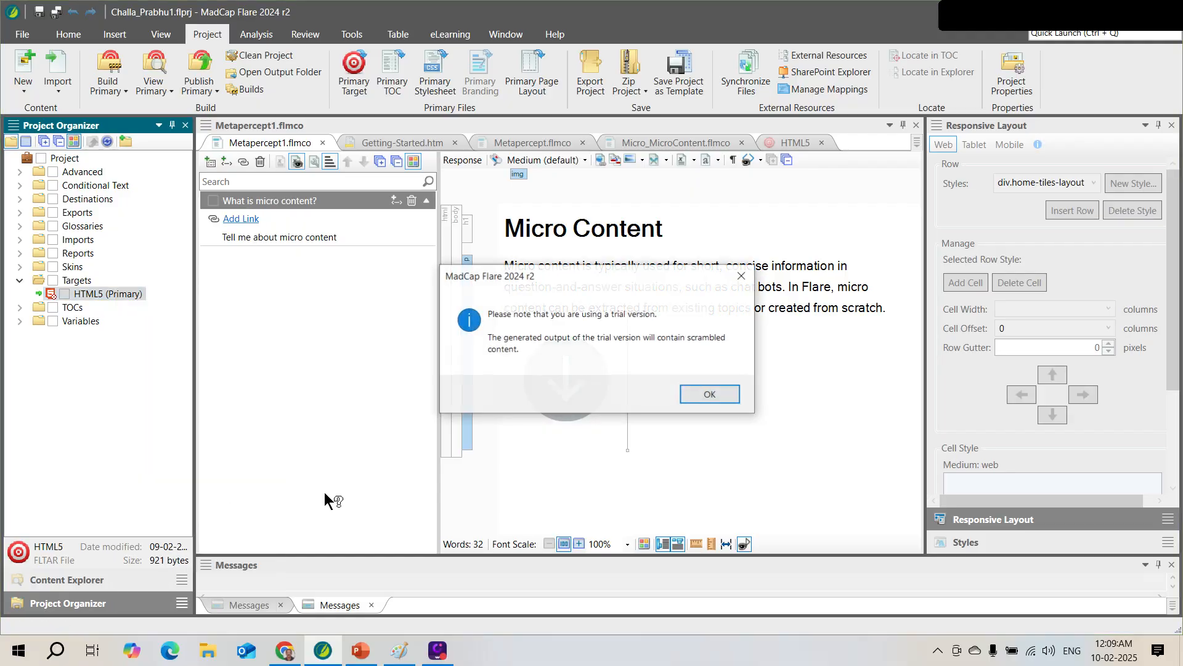
{"action": "left_click", "coordinate": [709, 396]}
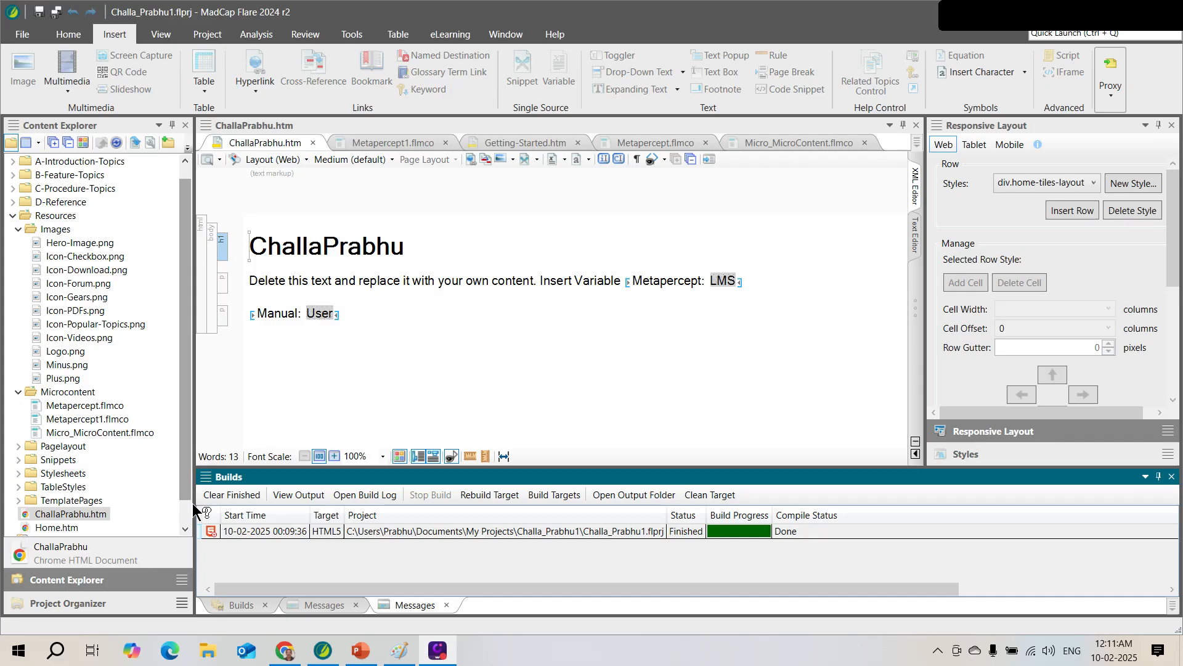
{"action": "key", "text": "alt+Tab"}
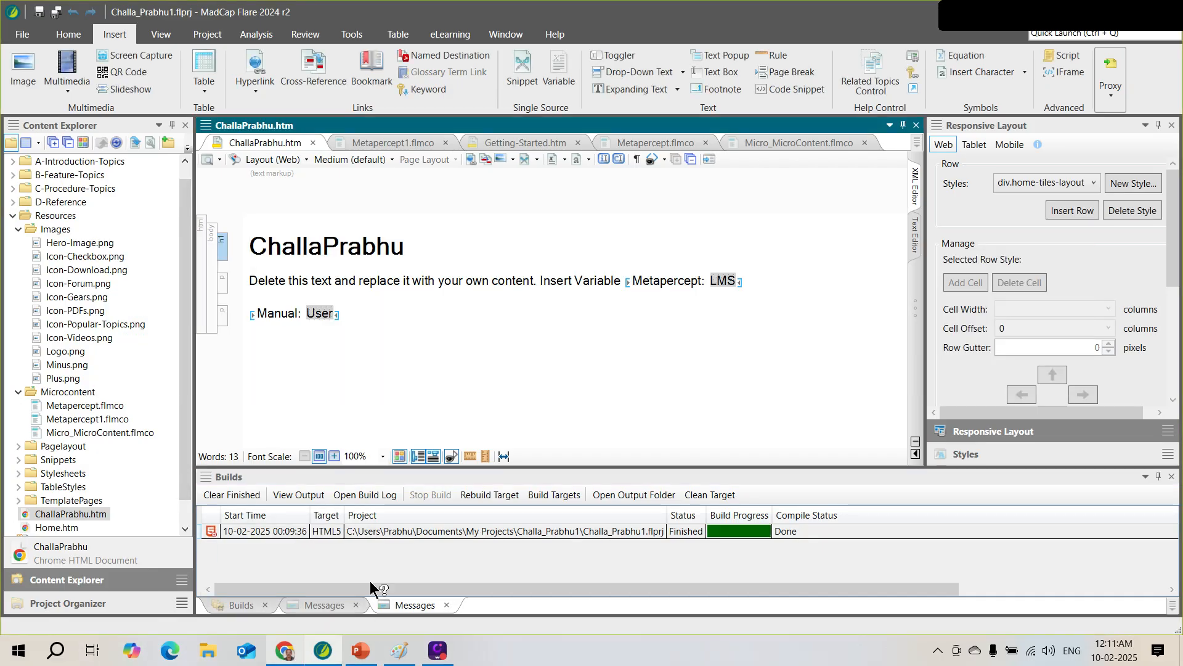
{"action": "left_click", "coordinate": [360, 650]}
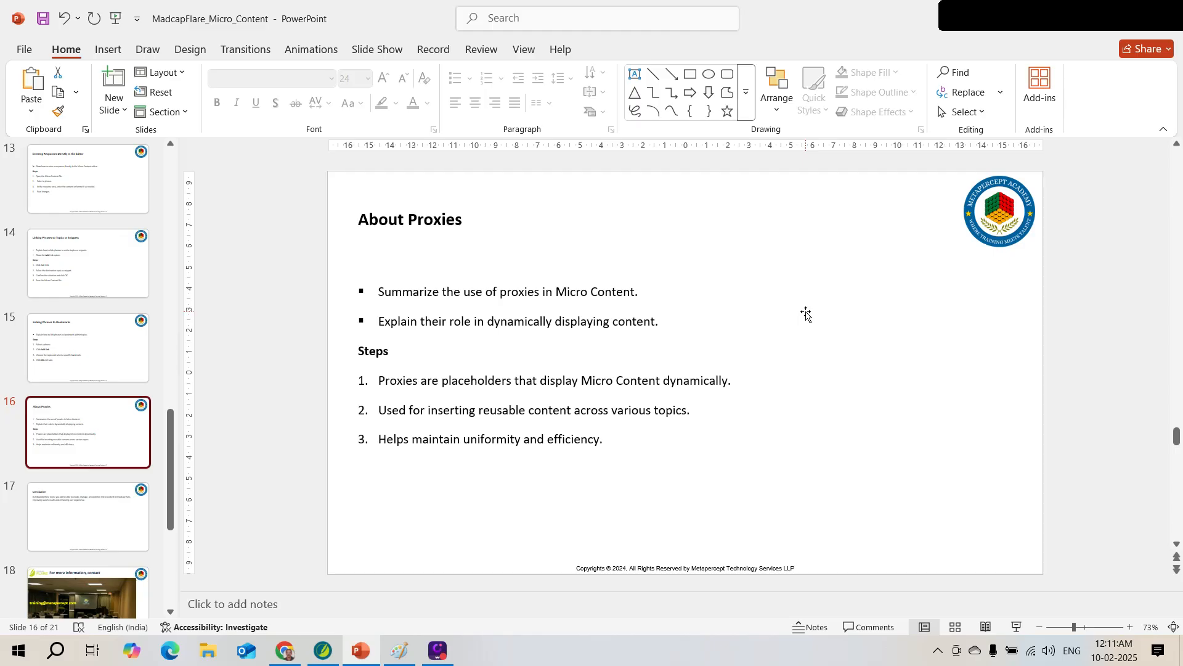
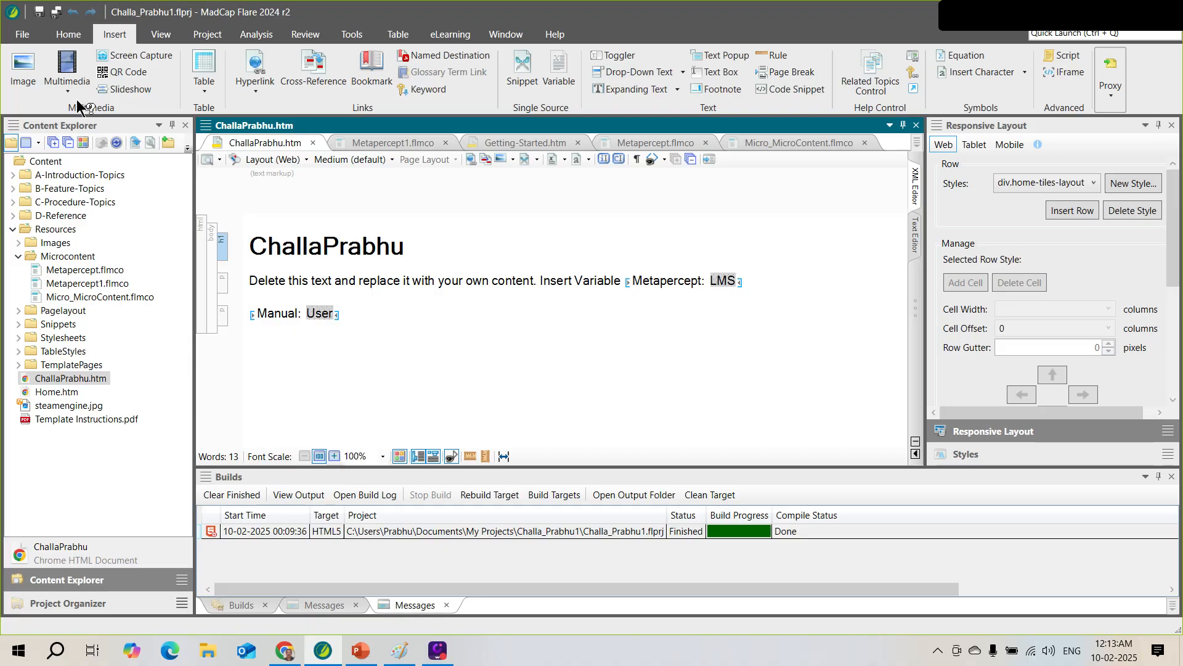
Browse the full proxy list under Insert > Proxy, then switch to Chrome's AI search results
{"action": "left_click", "coordinate": [1111, 94]}
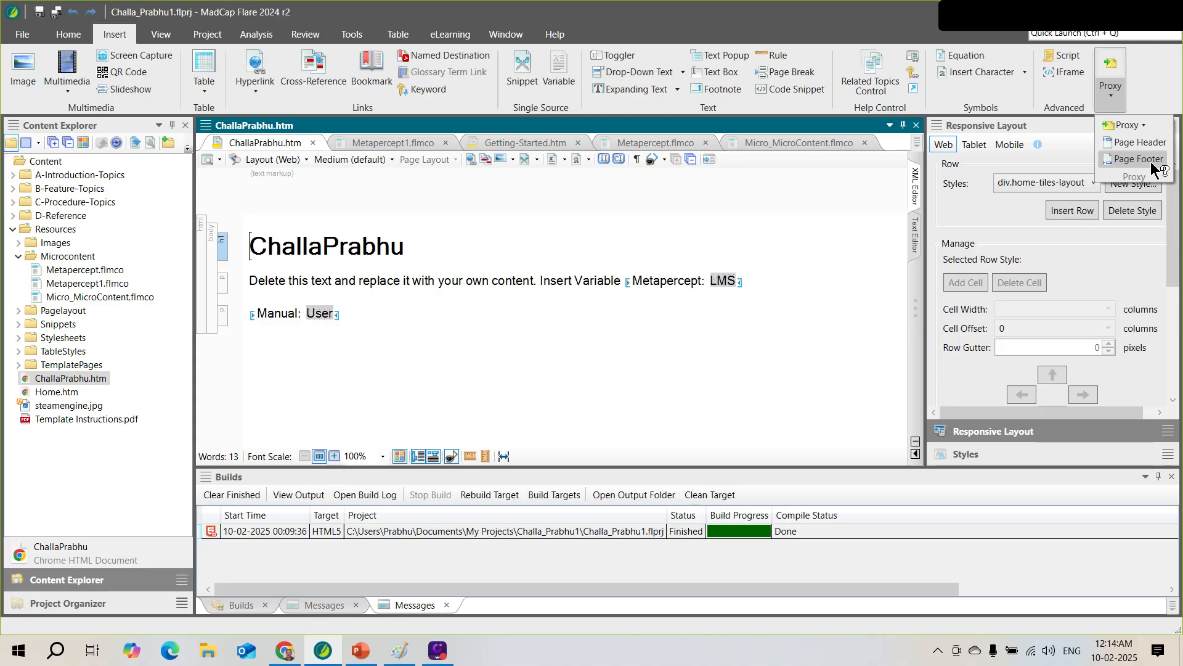
{"action": "left_click", "coordinate": [1143, 124]}
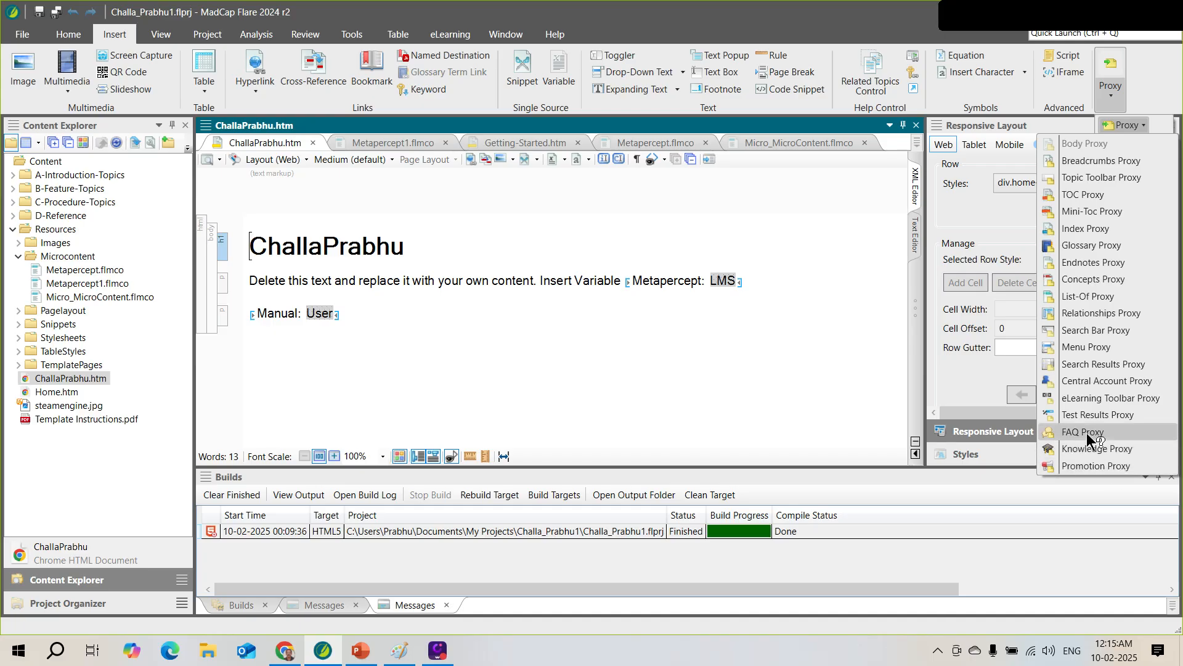
{"action": "left_click", "coordinate": [1110, 91]}
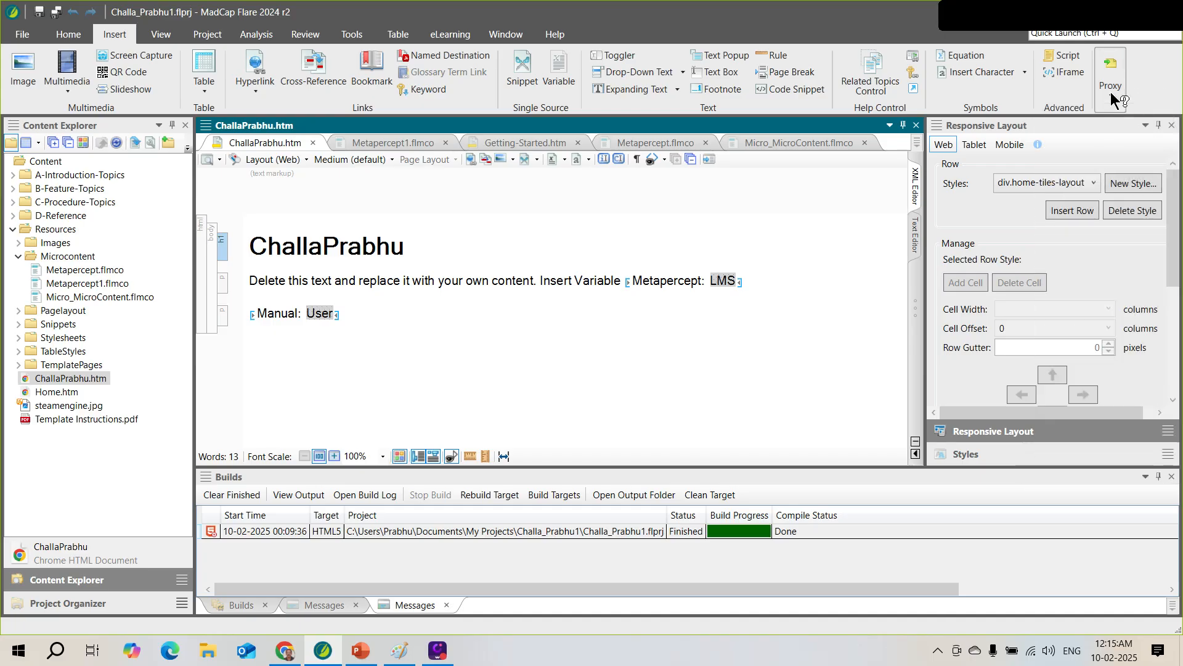
{"action": "left_click", "coordinate": [1115, 95]}
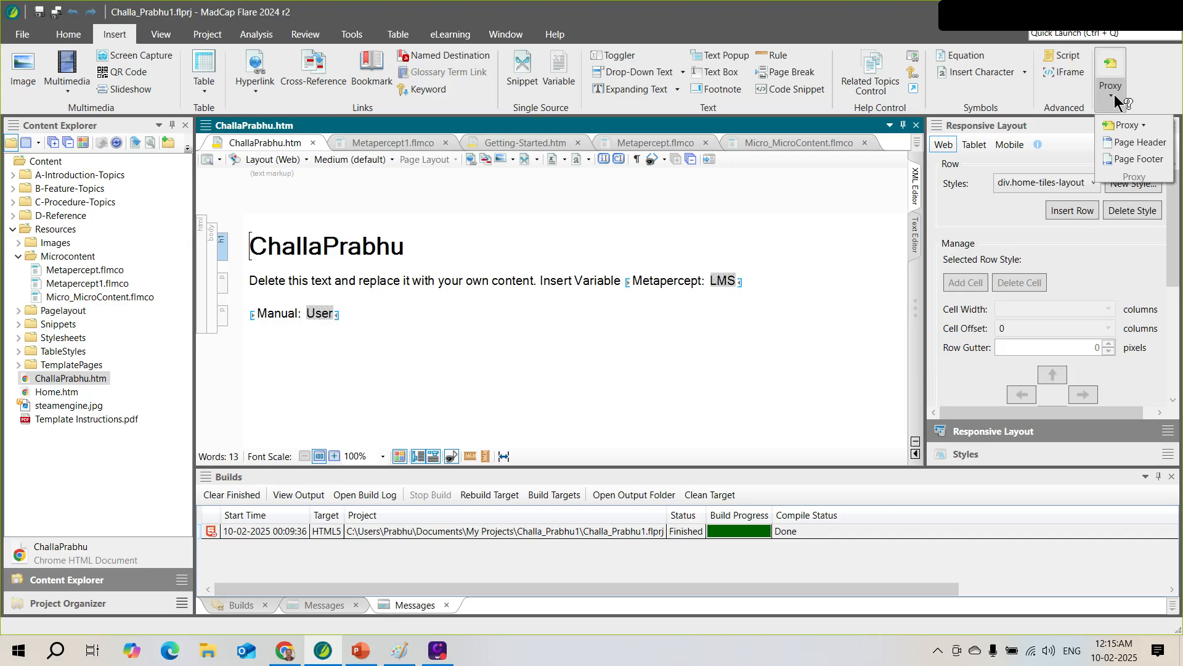
{"action": "left_click", "coordinate": [1147, 124]}
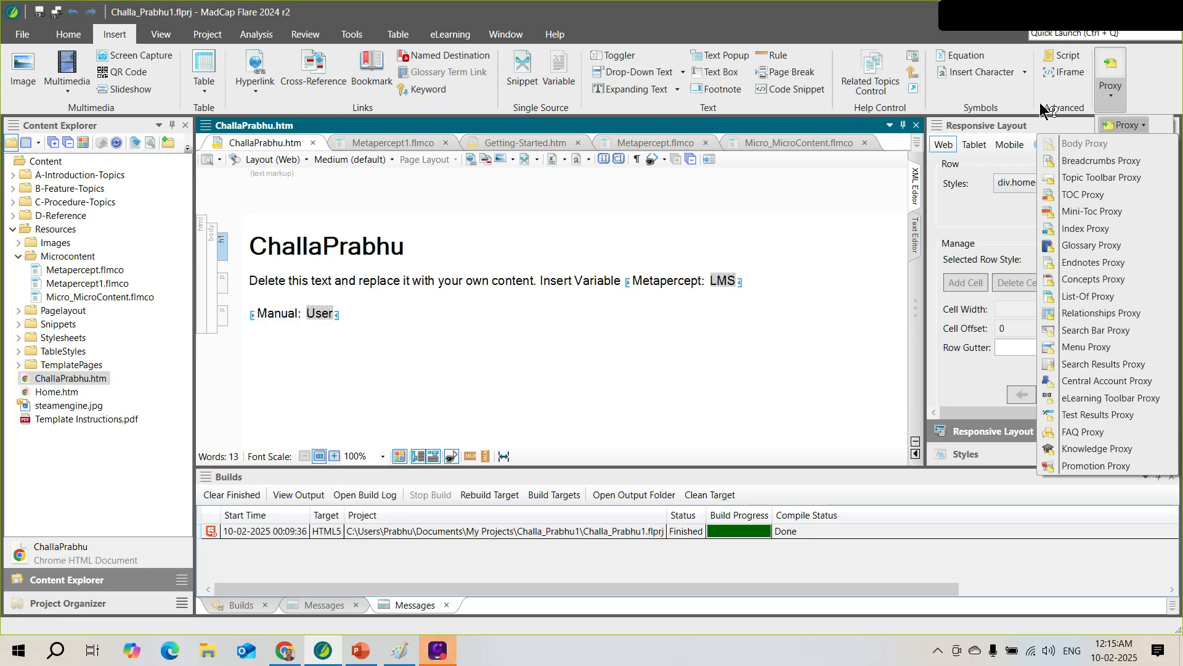
{"action": "key", "text": "alt+Tab"}
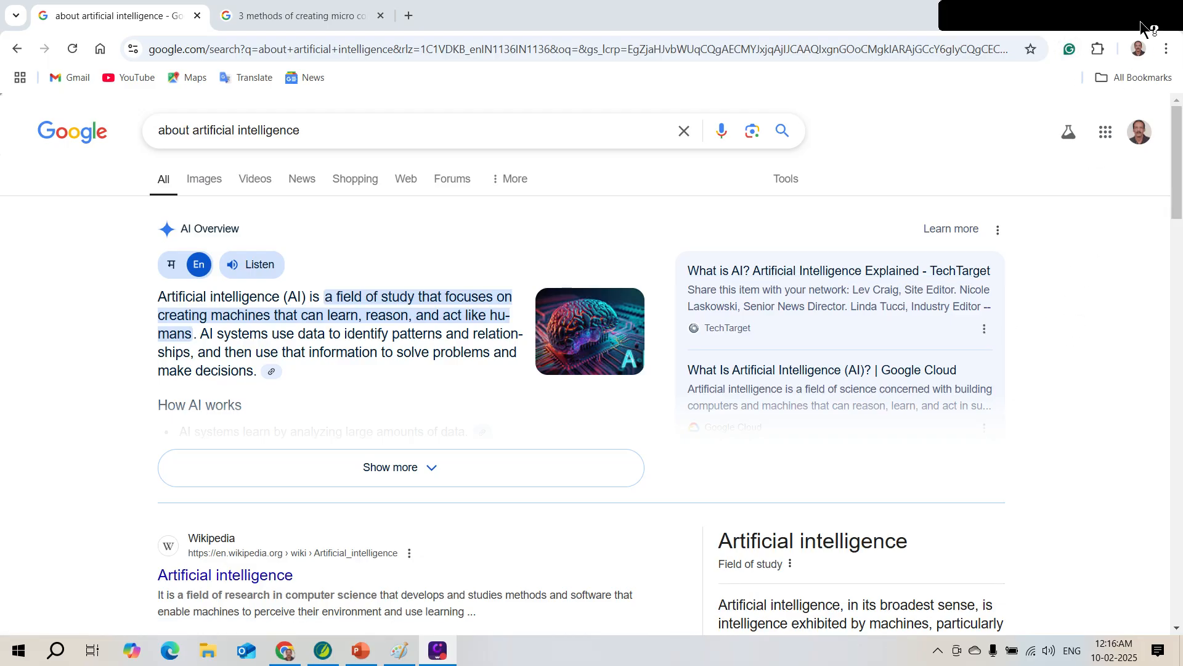
{"action": "left_click", "coordinate": [1109, 18]}
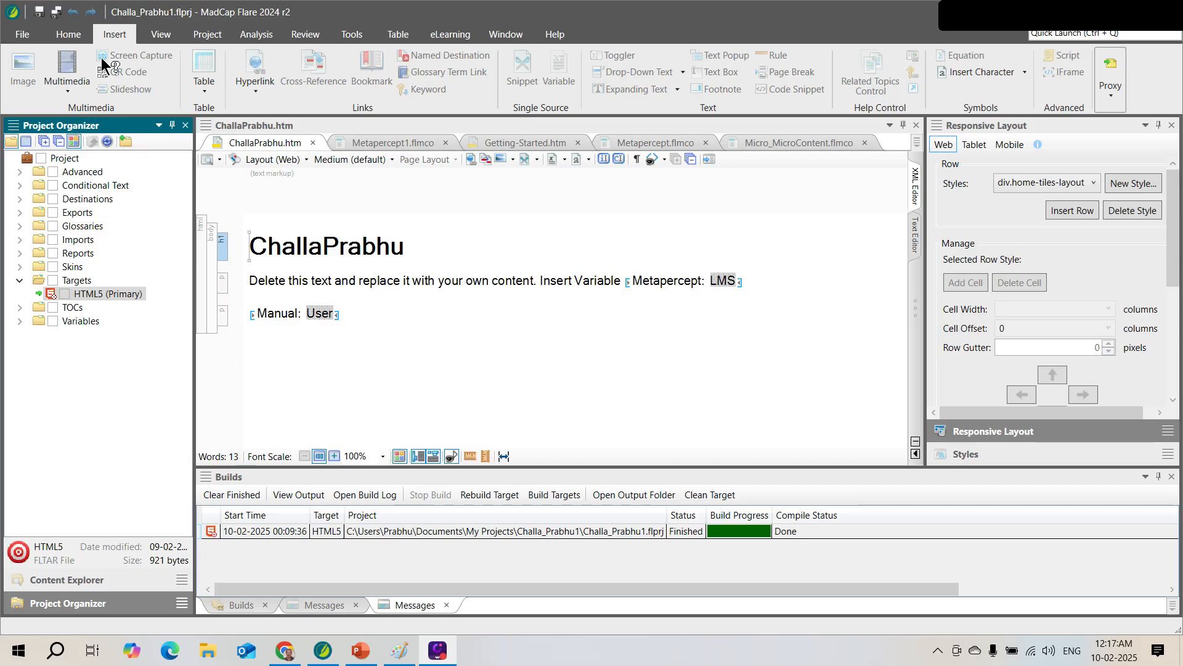
{"action": "left_click", "coordinate": [209, 33]}
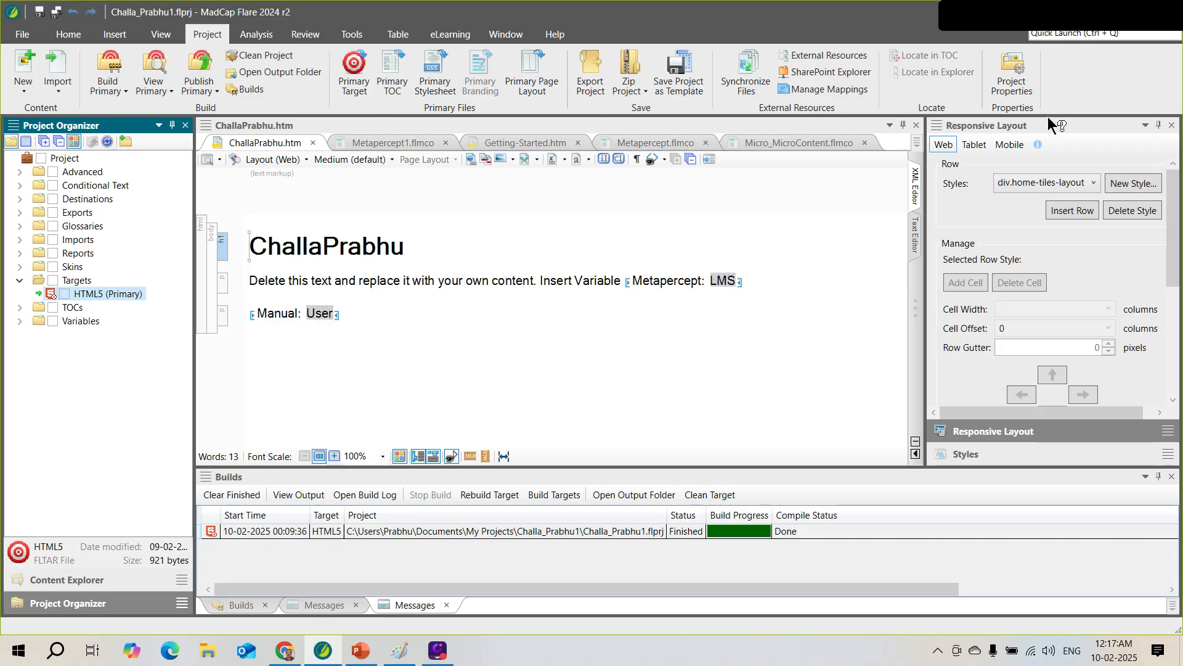
{"action": "left_click", "coordinate": [1021, 85]}
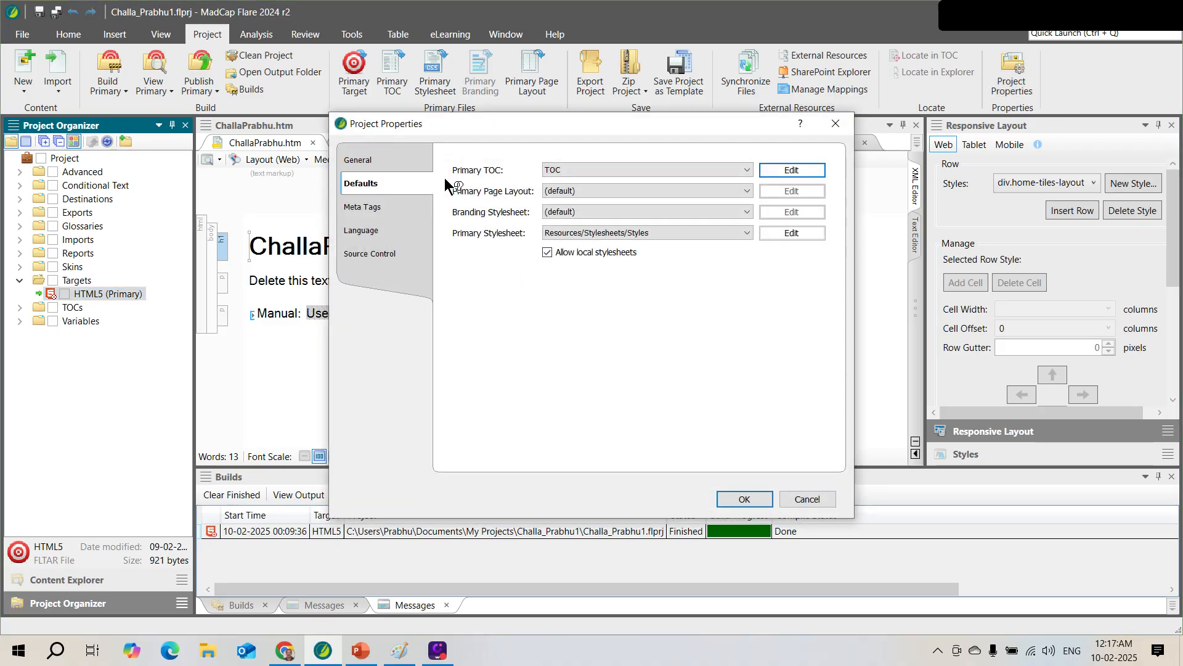
{"action": "left_click", "coordinate": [371, 161]}
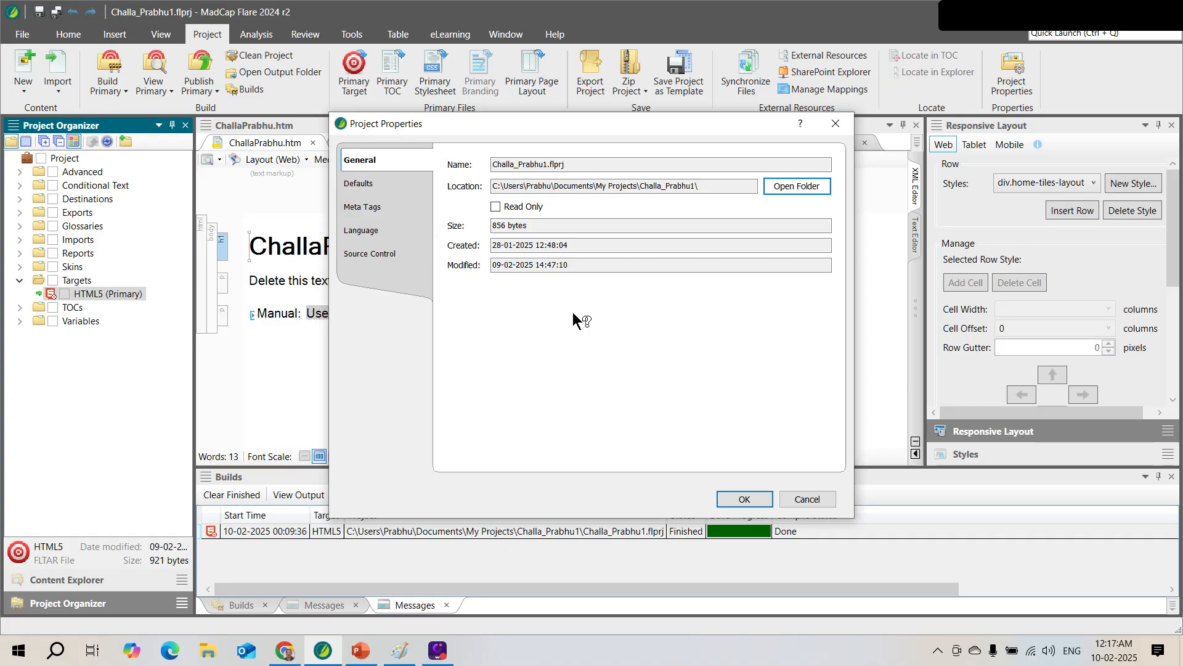
{"action": "left_click", "coordinate": [373, 185]}
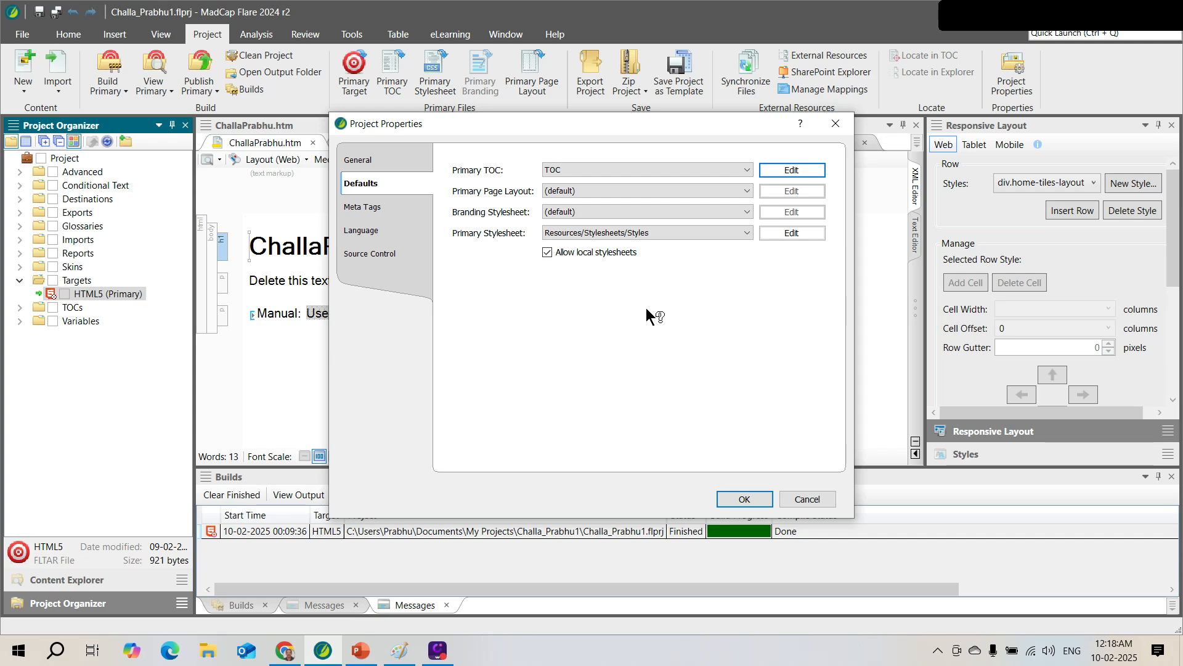
{"action": "left_click", "coordinate": [811, 498]}
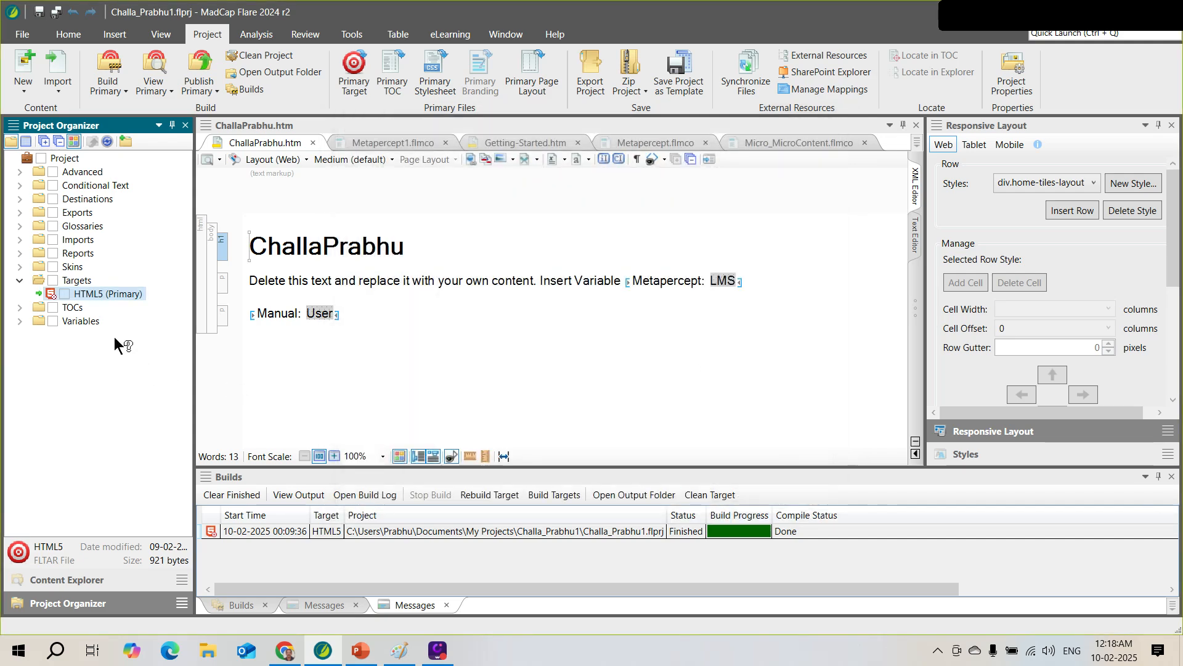
{"action": "left_click", "coordinate": [19, 280]}
Expand Skins, glance at Project Properties, then open Resources > Stylesheets in Content Explorer
{"action": "left_click", "coordinate": [19, 268]}
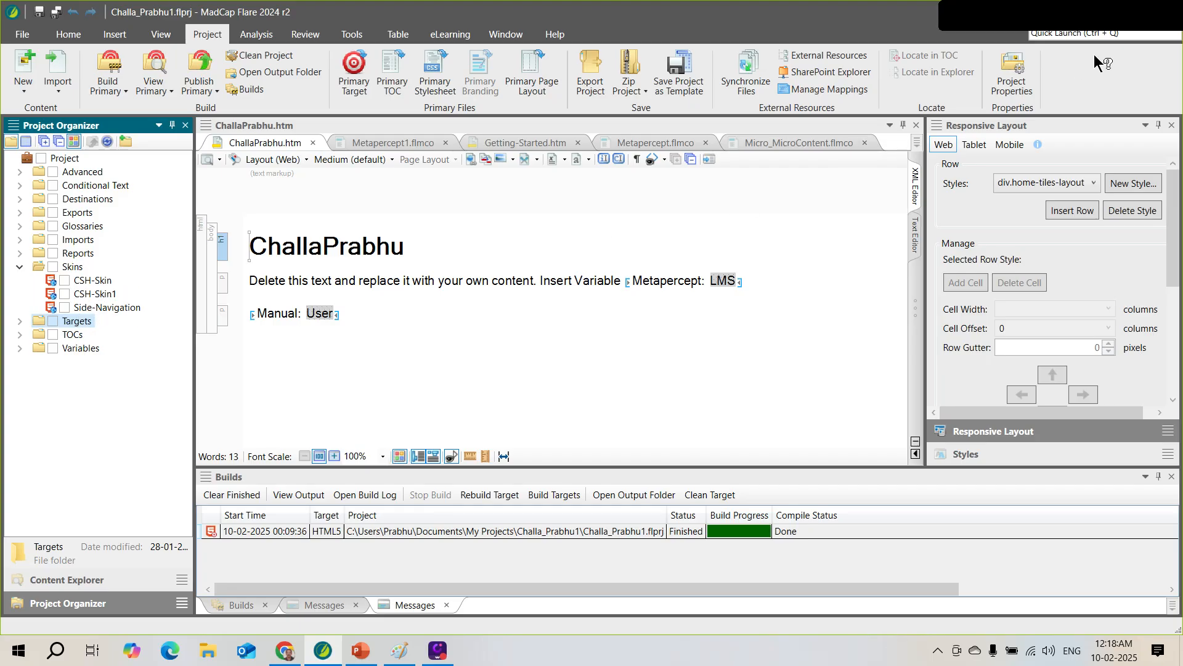
{"action": "left_click", "coordinate": [1018, 87]}
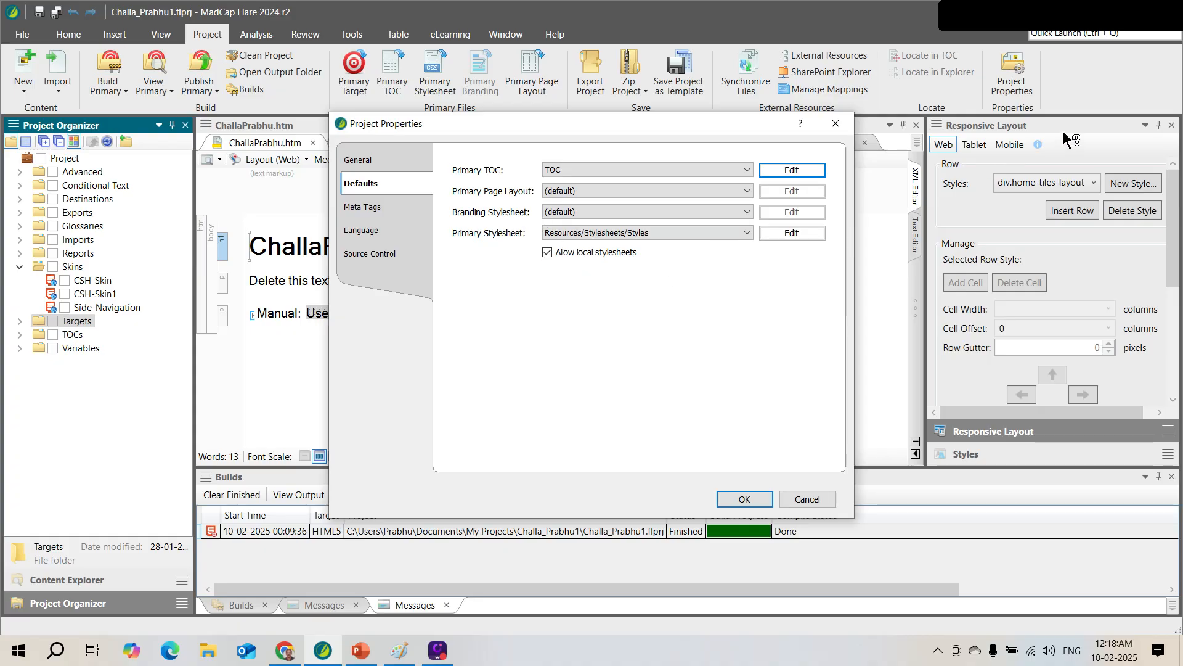
{"action": "left_click", "coordinate": [838, 128]}
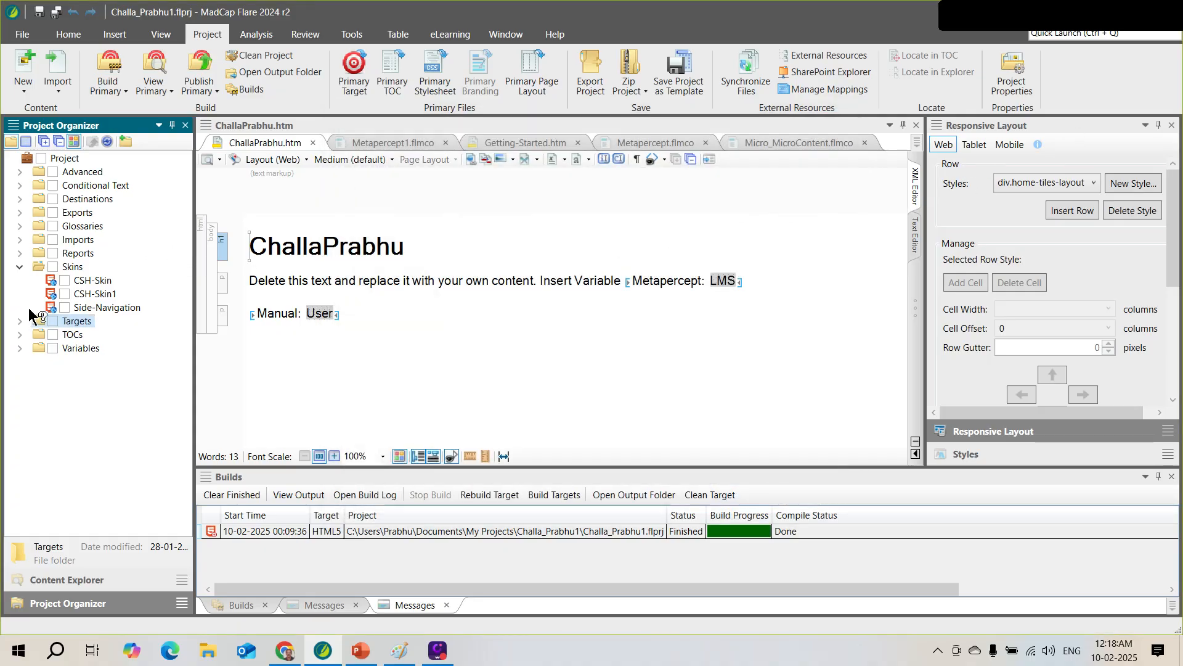
{"action": "left_click", "coordinate": [69, 578]}
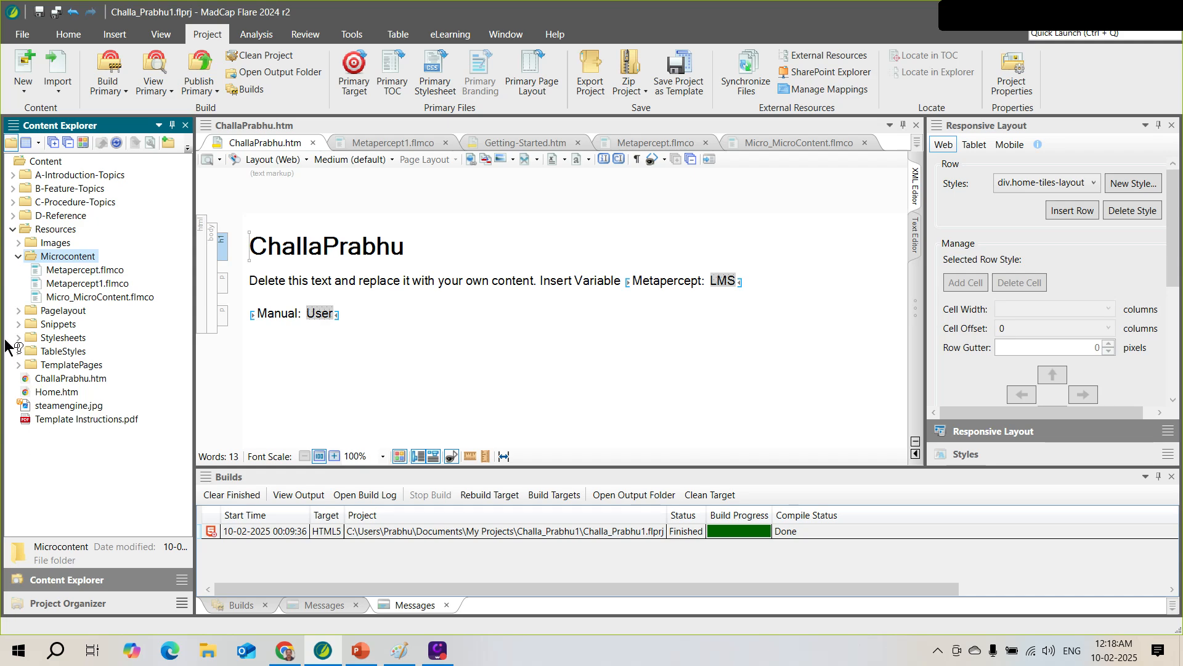
{"action": "left_click", "coordinate": [18, 338]}
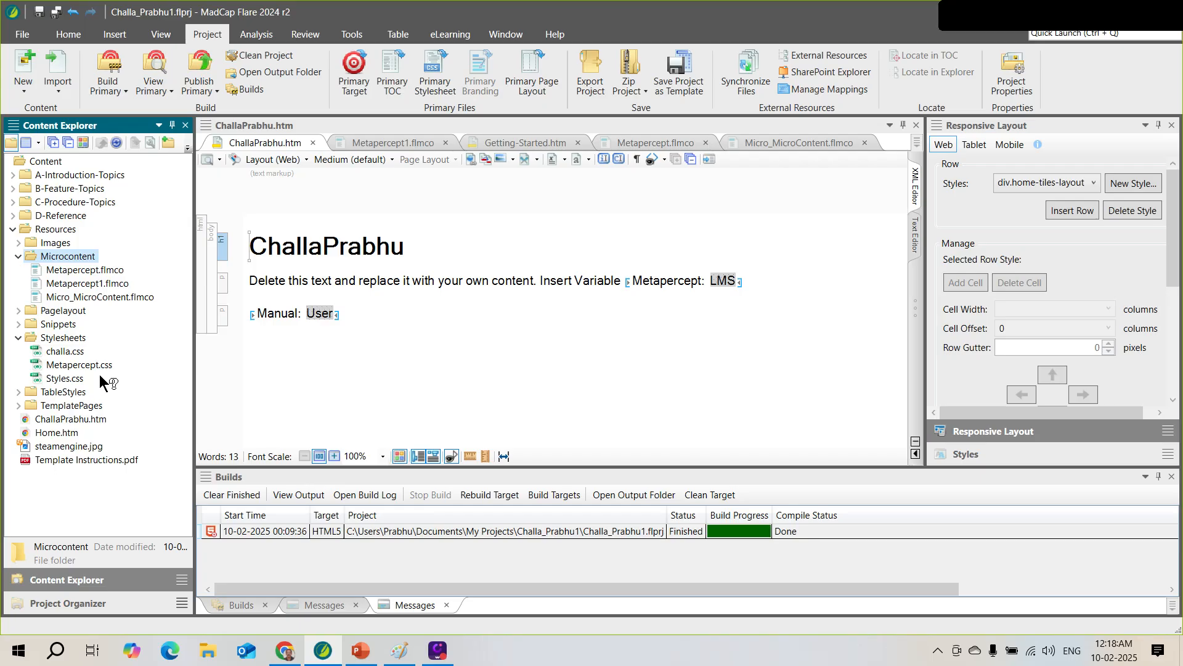
{"action": "left_click", "coordinate": [1005, 90]}
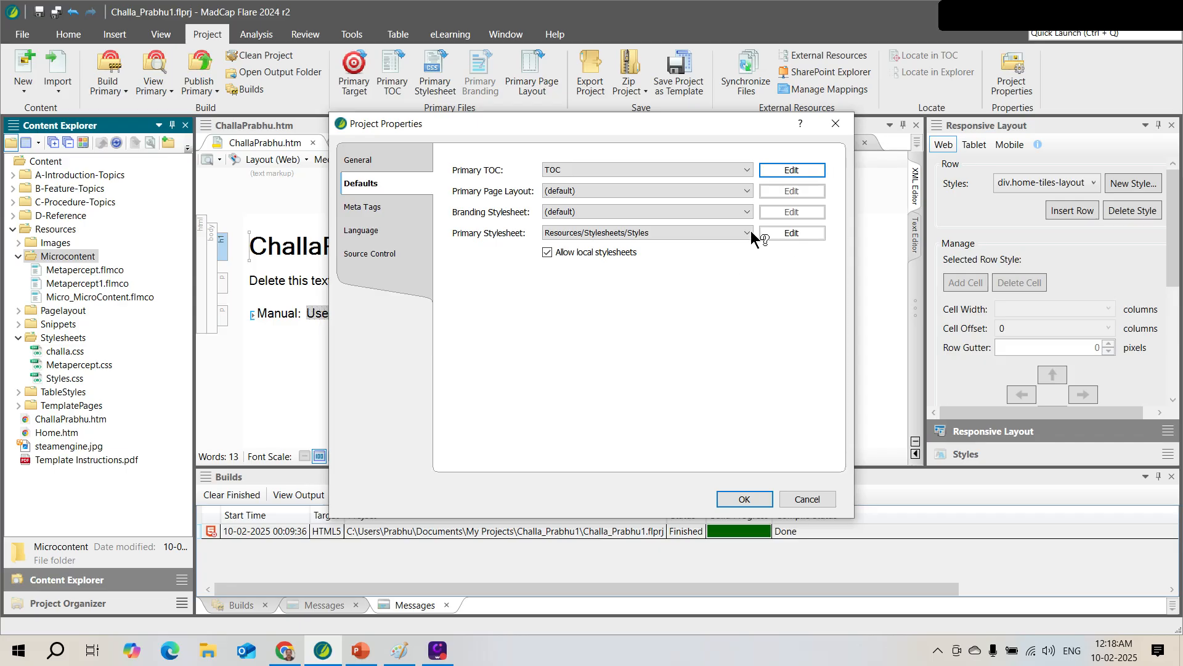
{"action": "left_click", "coordinate": [747, 212]}
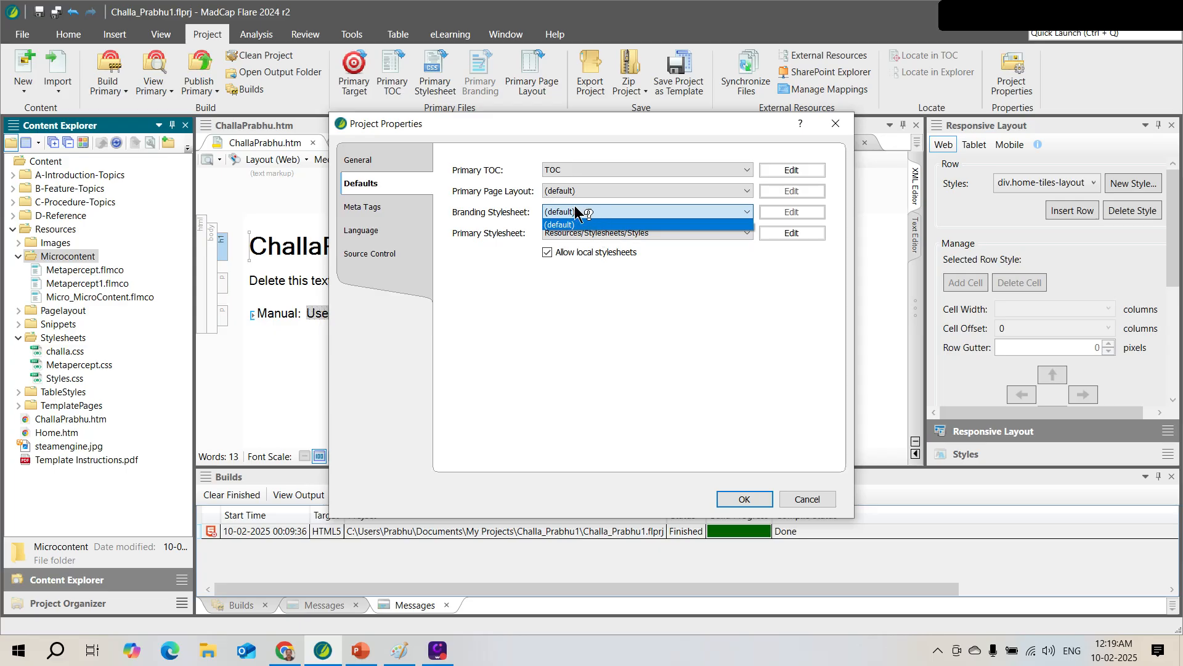
{"action": "left_click", "coordinate": [748, 190]}
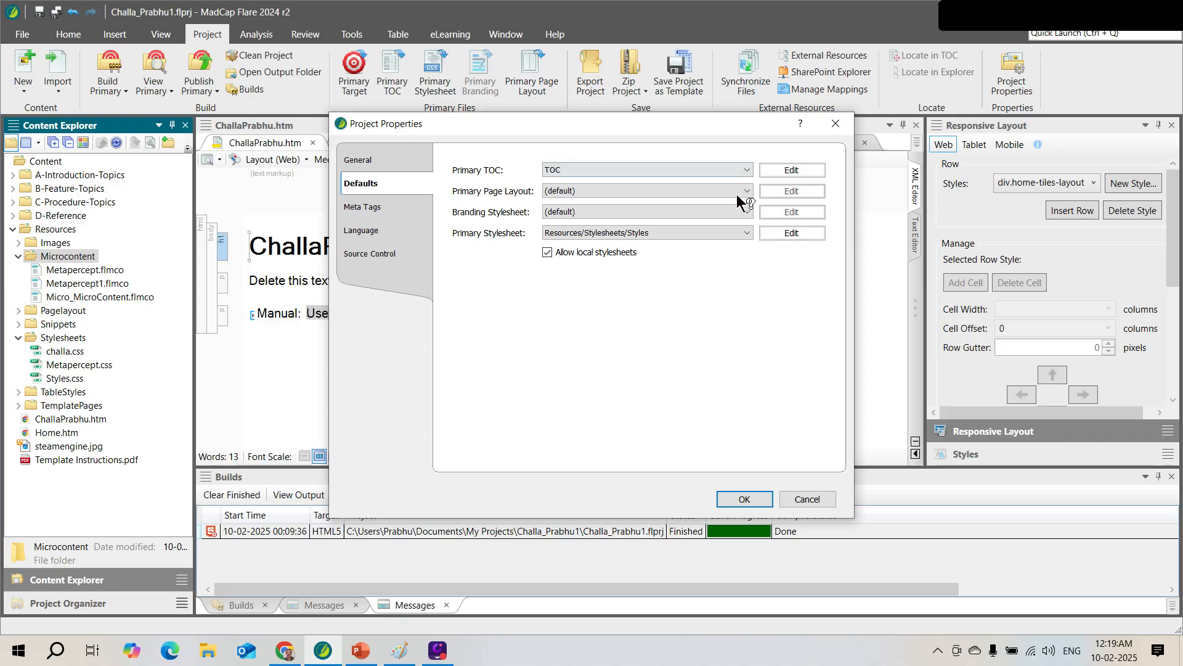
{"action": "left_click", "coordinate": [746, 170]}
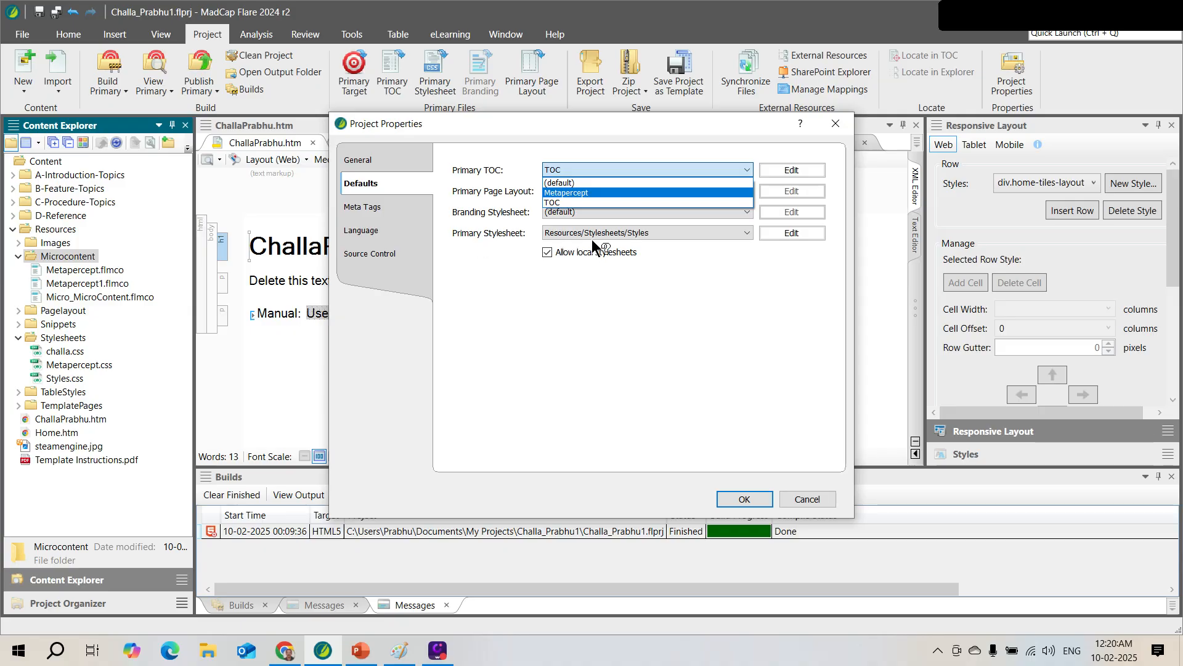
{"action": "left_click", "coordinate": [668, 266]}
{"action": "left_click", "coordinate": [802, 499]}
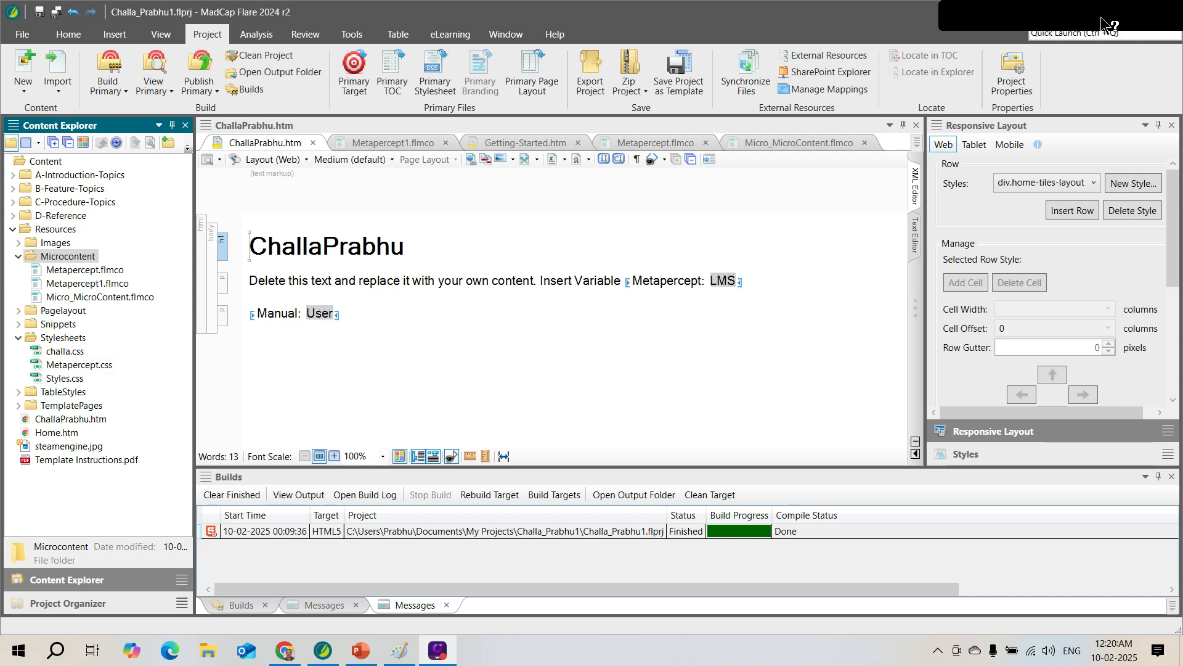
Open the HTML5 (Primary) target from the Targets folder in Project Organizer
{"action": "left_click", "coordinate": [93, 602]}
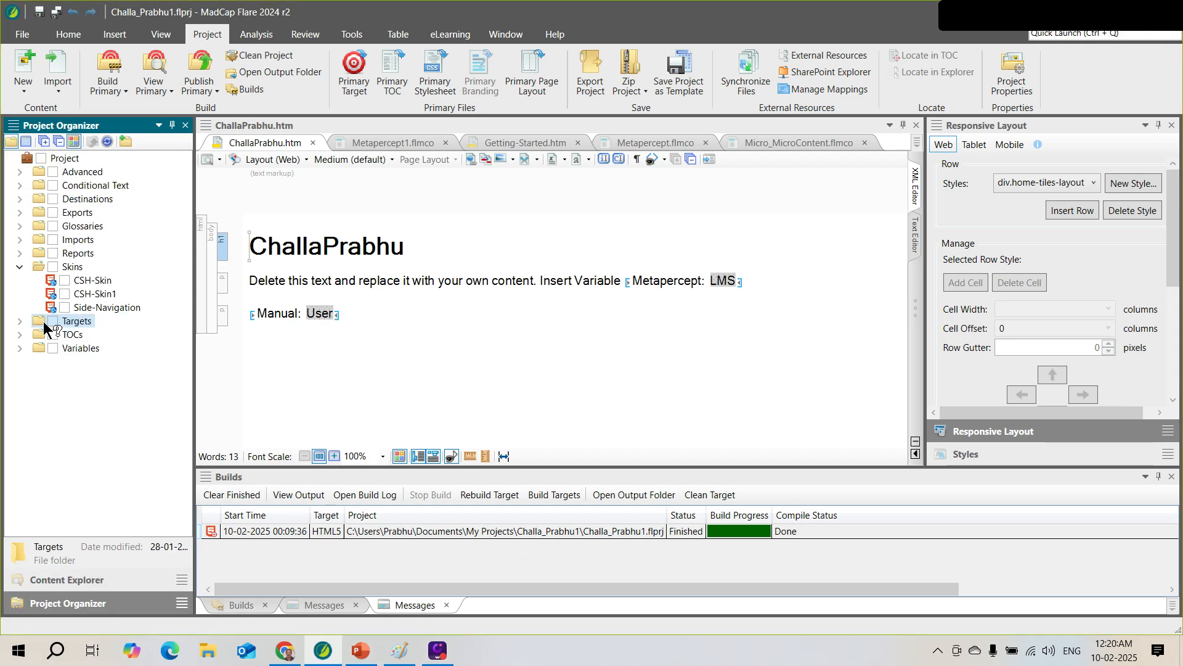
{"action": "left_click", "coordinate": [19, 320]}
{"action": "double_click", "coordinate": [105, 334]}
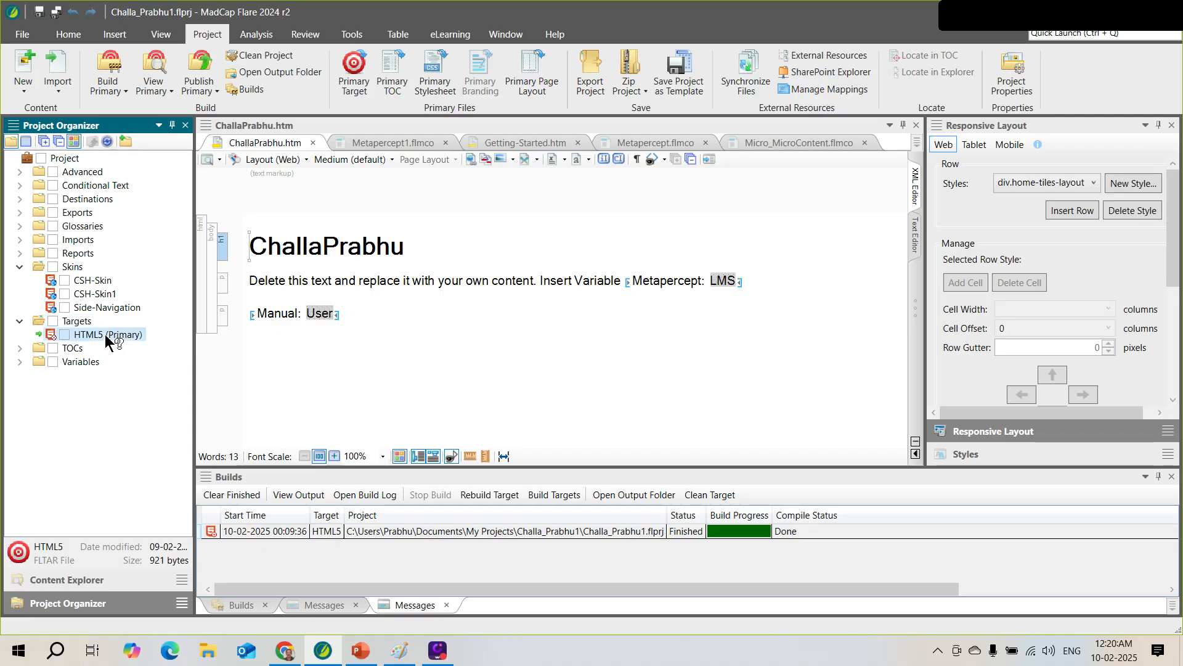
Close the Builds and Messages panels at the bottom of the window
{"action": "left_click", "coordinate": [1172, 477]}
{"action": "left_click", "coordinate": [1174, 479]}
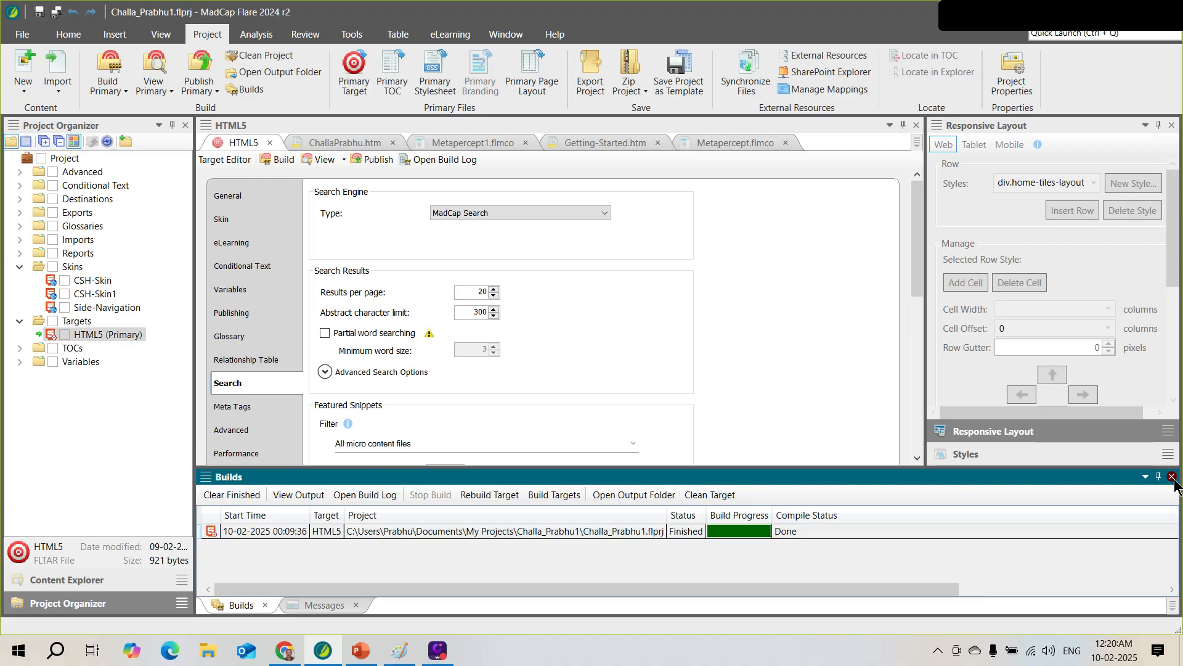
{"action": "left_click", "coordinate": [1172, 476]}
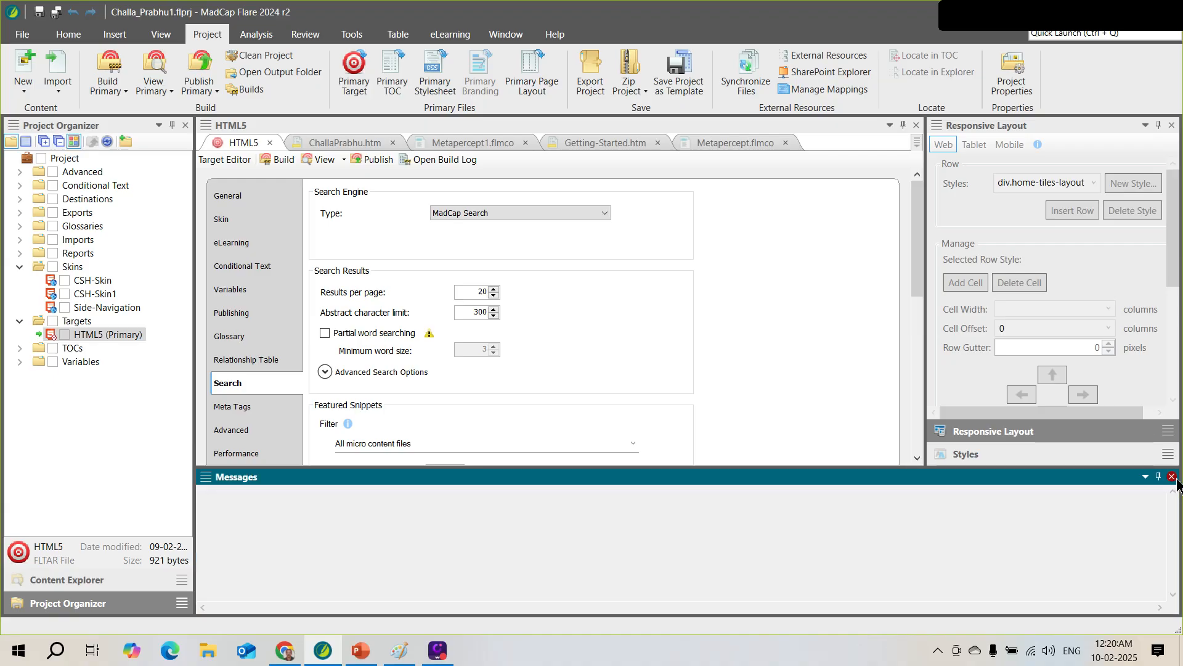
{"action": "left_click", "coordinate": [1173, 477]}
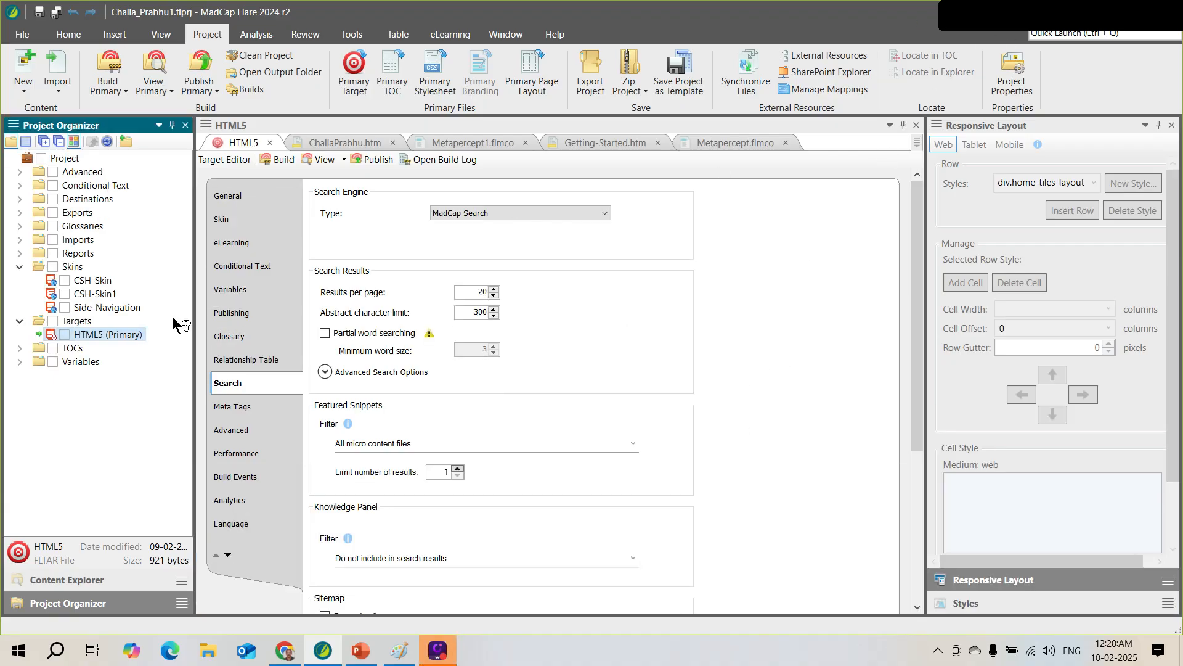
{"action": "left_click", "coordinate": [917, 239]}
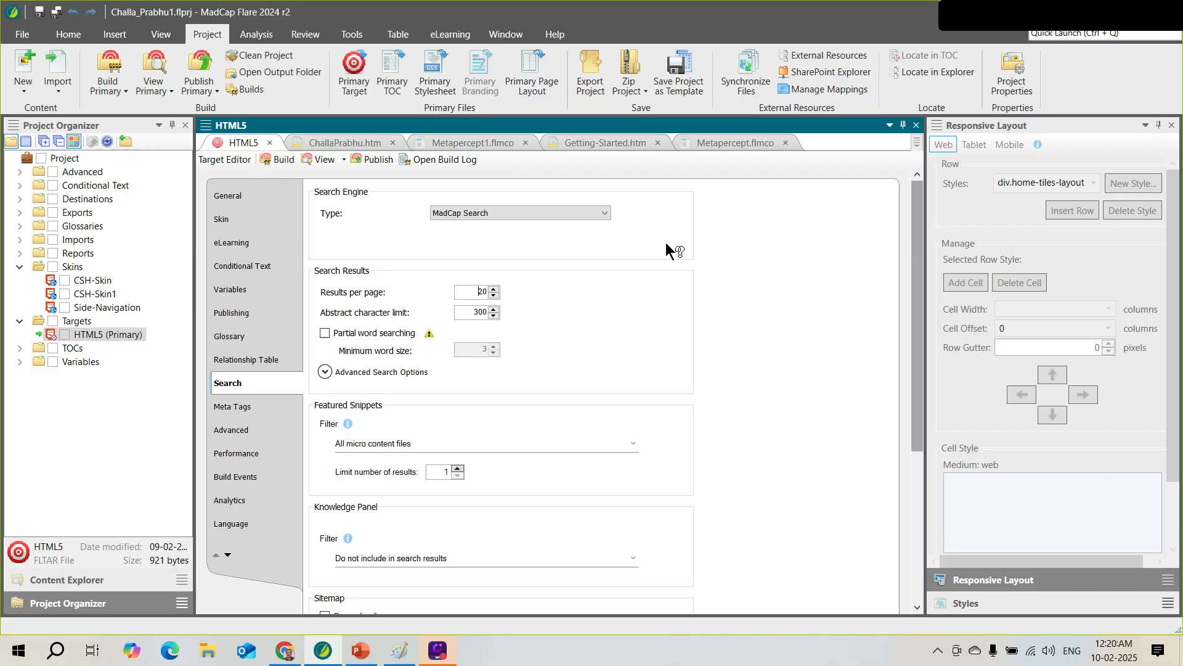
In General settings, keep the primary stylesheet at (default) and confirm startup topic /Content/Home.htm
{"action": "left_click", "coordinate": [238, 200]}
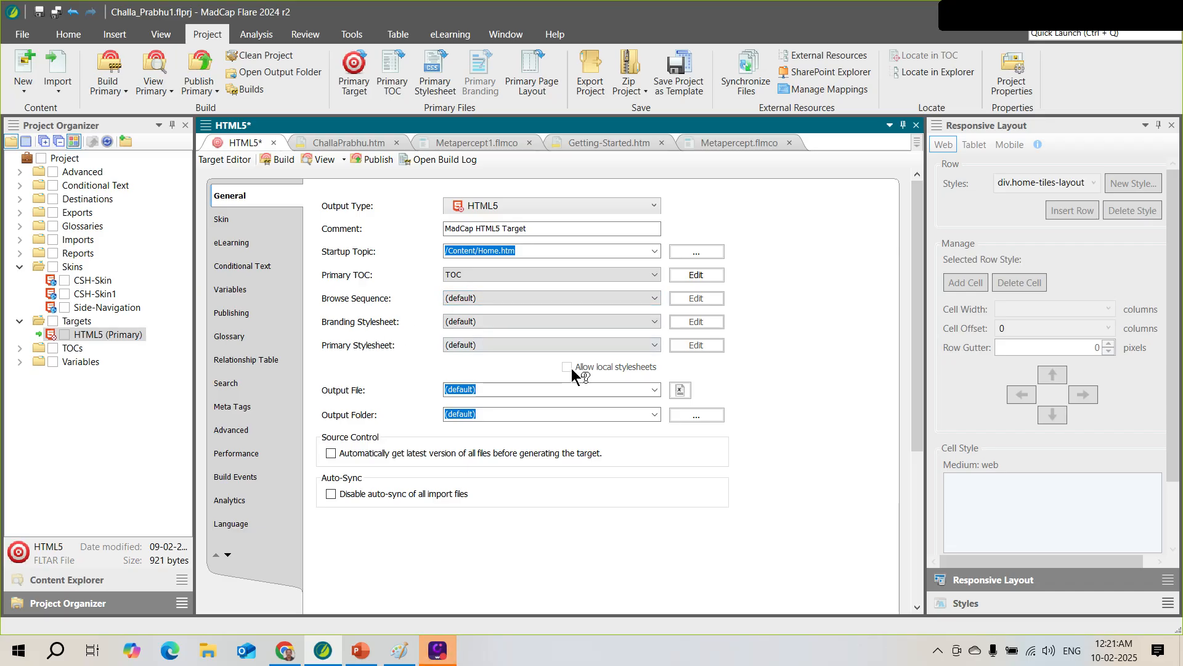
{"action": "left_click", "coordinate": [656, 346]}
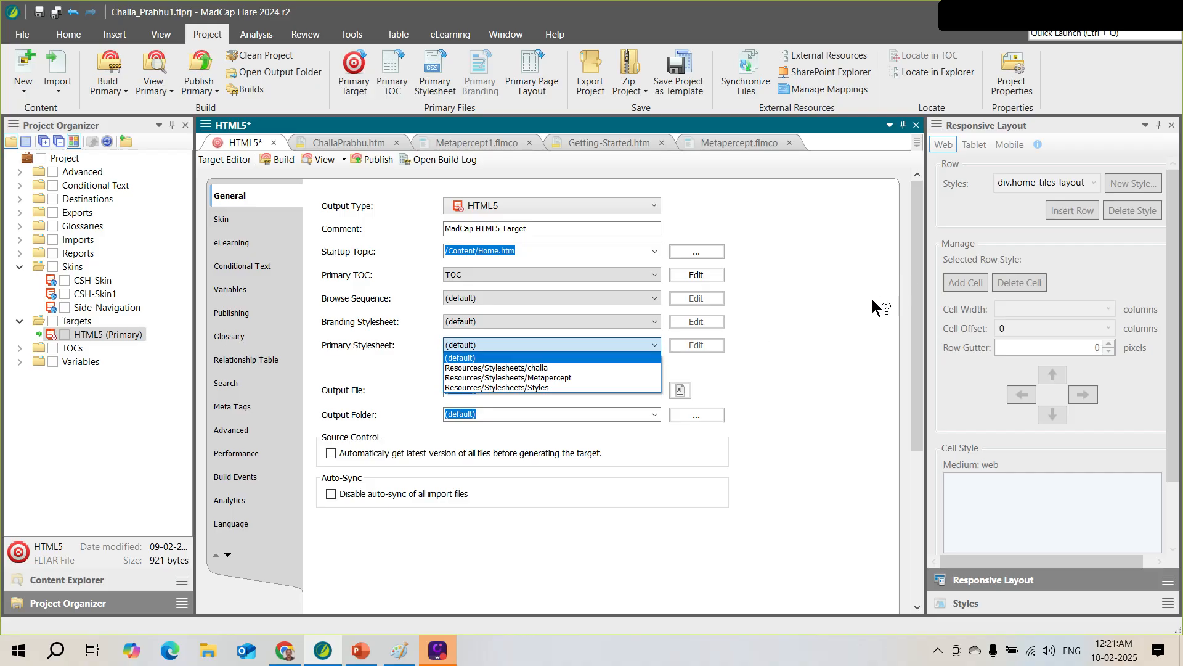
{"action": "left_click", "coordinate": [863, 316]}
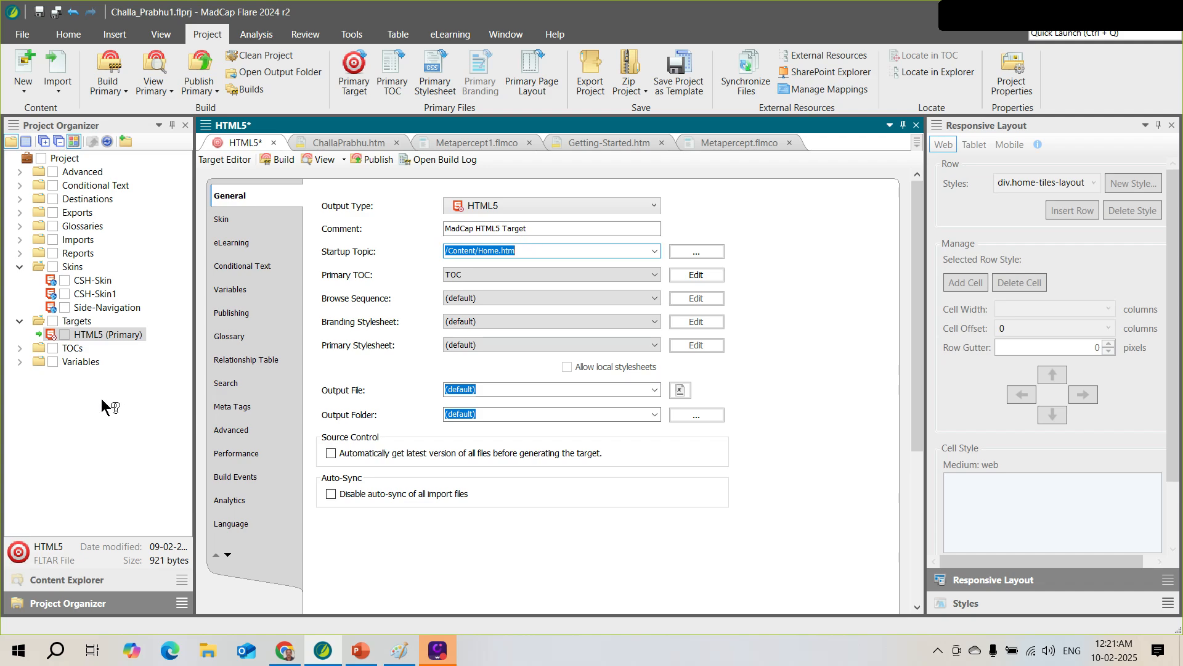
{"action": "left_click", "coordinate": [20, 362]}
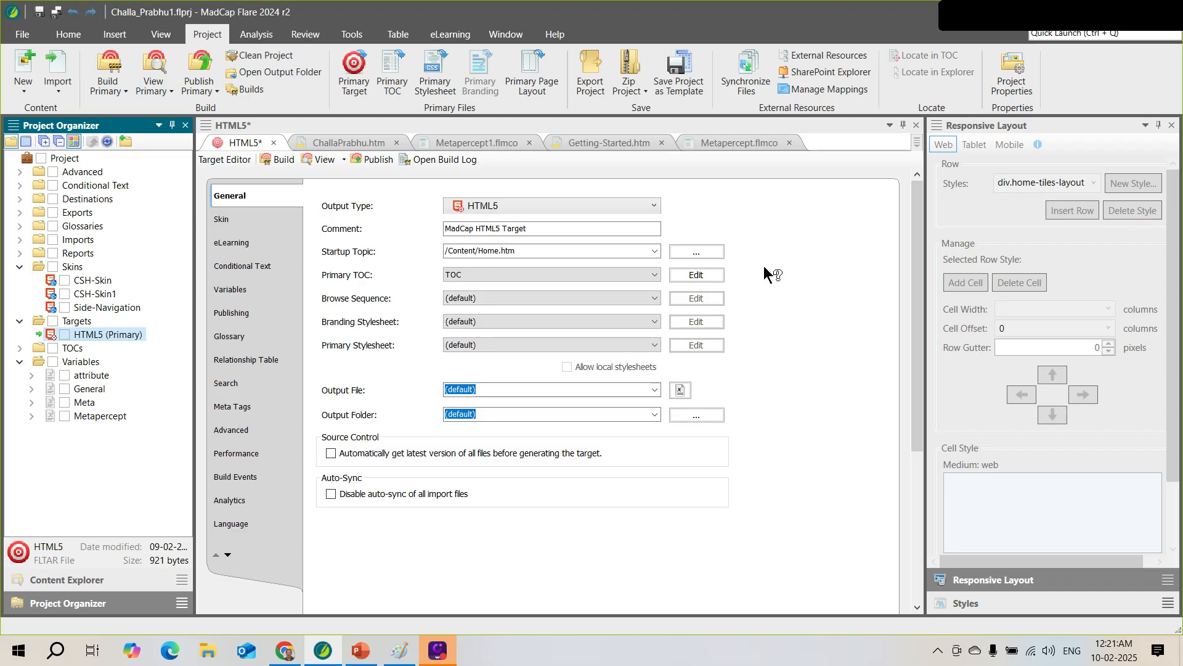
{"action": "left_click", "coordinate": [75, 579]}
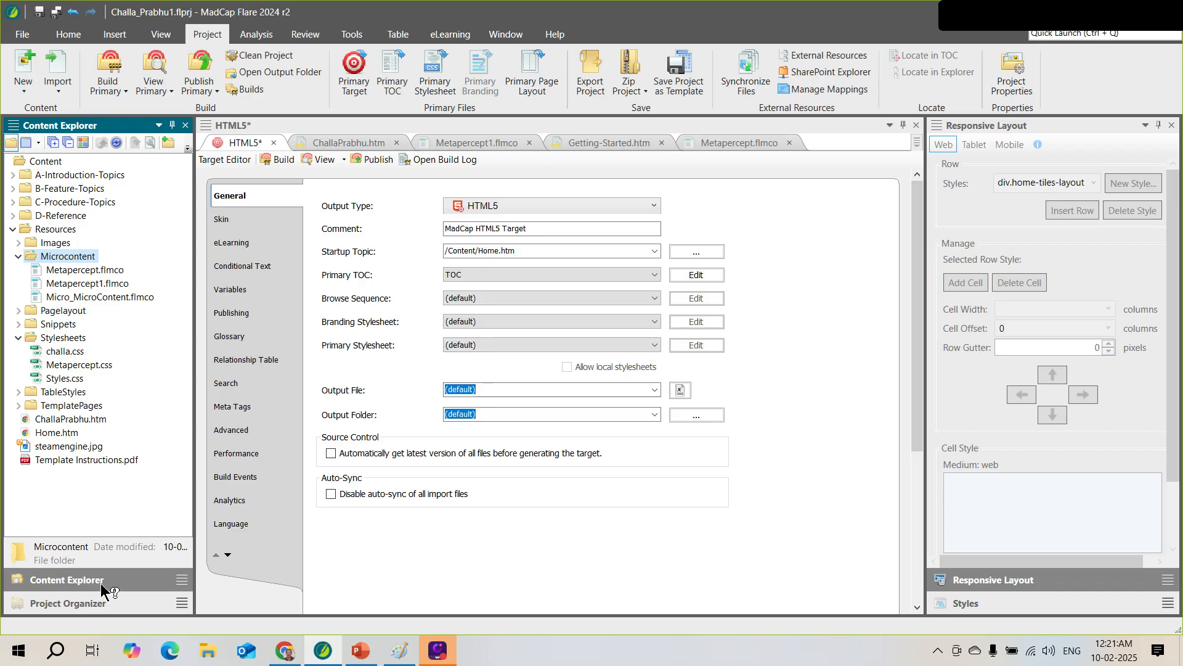
{"action": "left_click", "coordinate": [500, 251]}
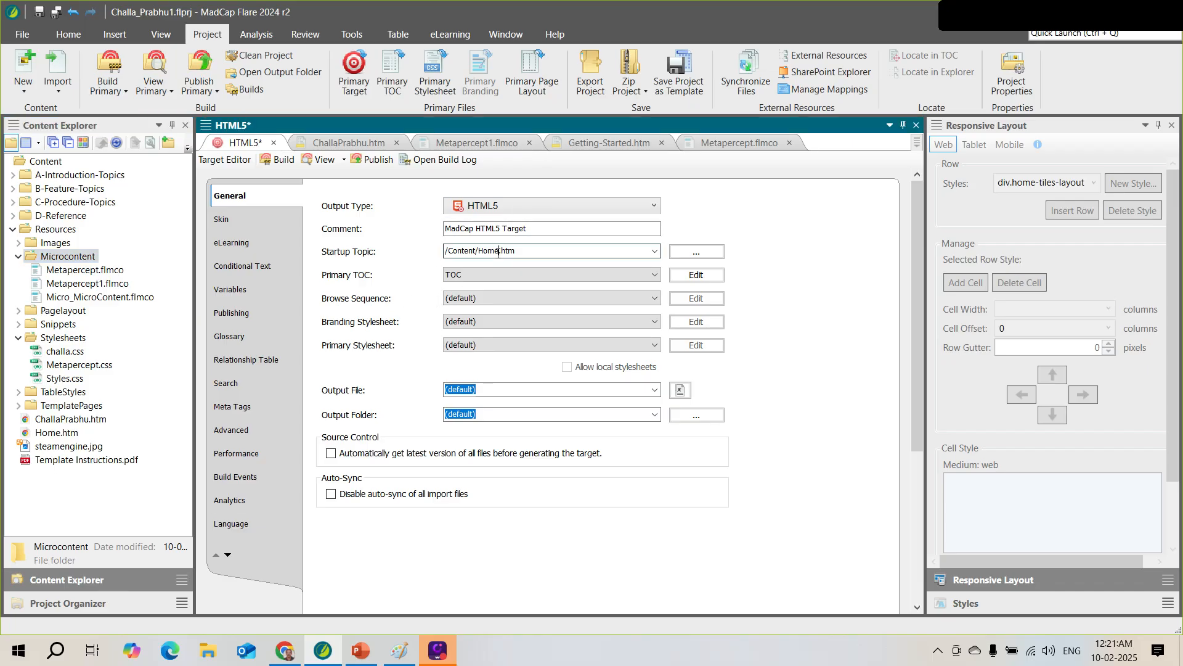
{"action": "left_click", "coordinate": [97, 604]}
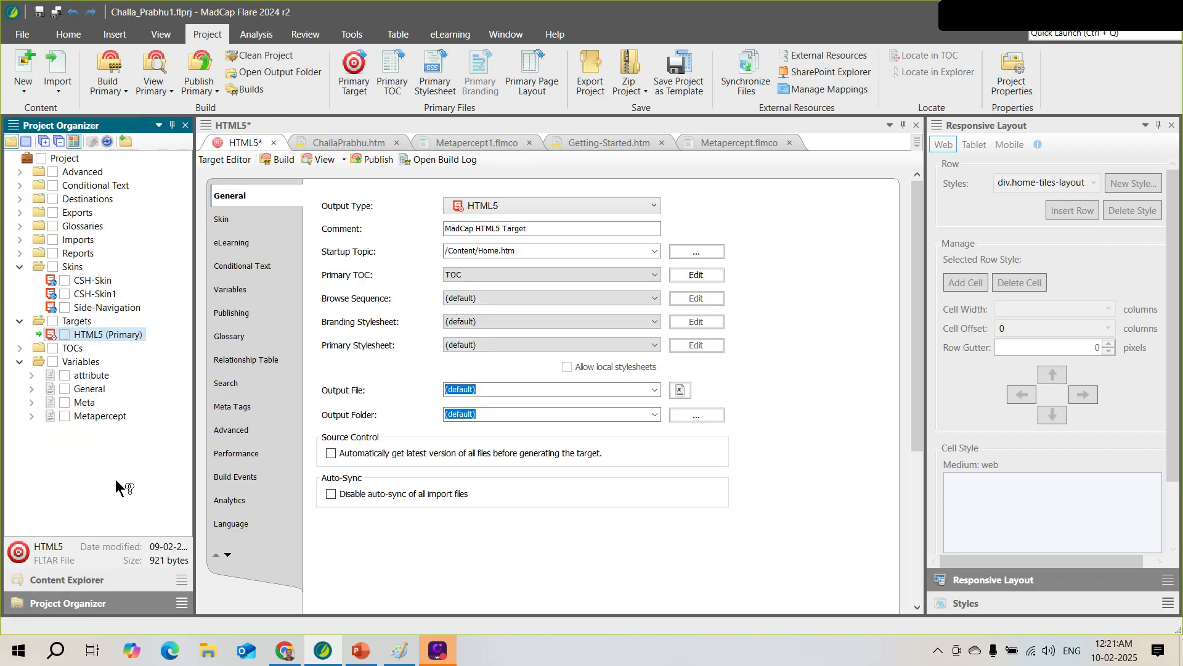
Rebuild the HTML5 target and open its output folder from the Builds panel
{"action": "left_click", "coordinate": [20, 348]}
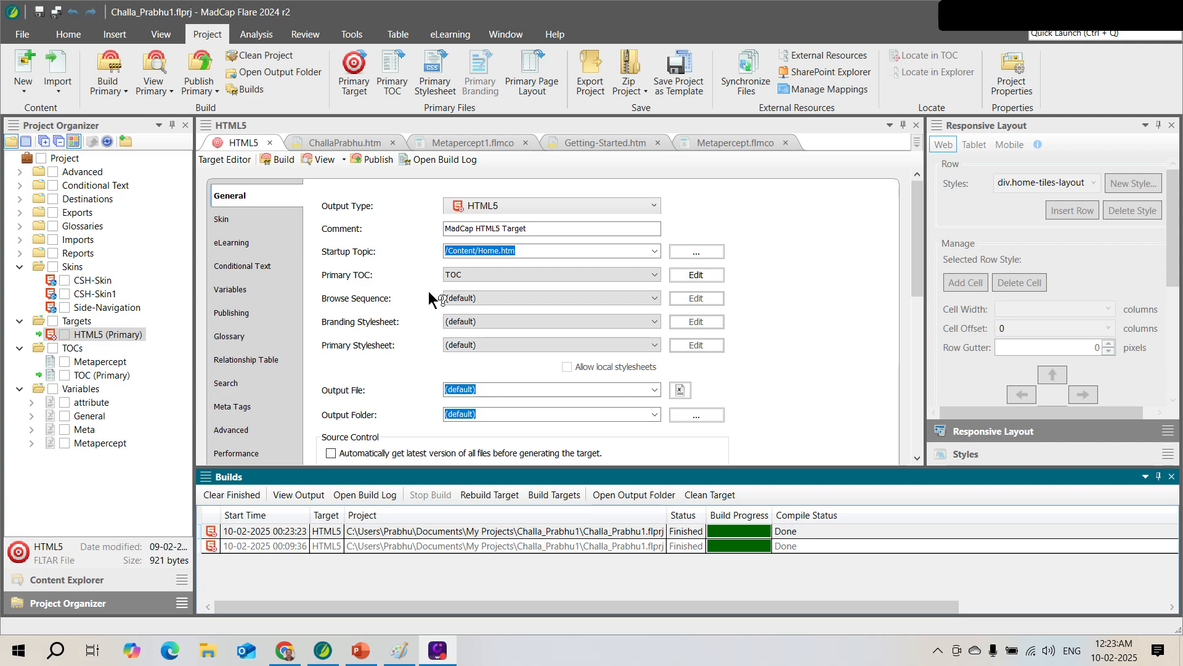
{"action": "left_click", "coordinate": [638, 501]}
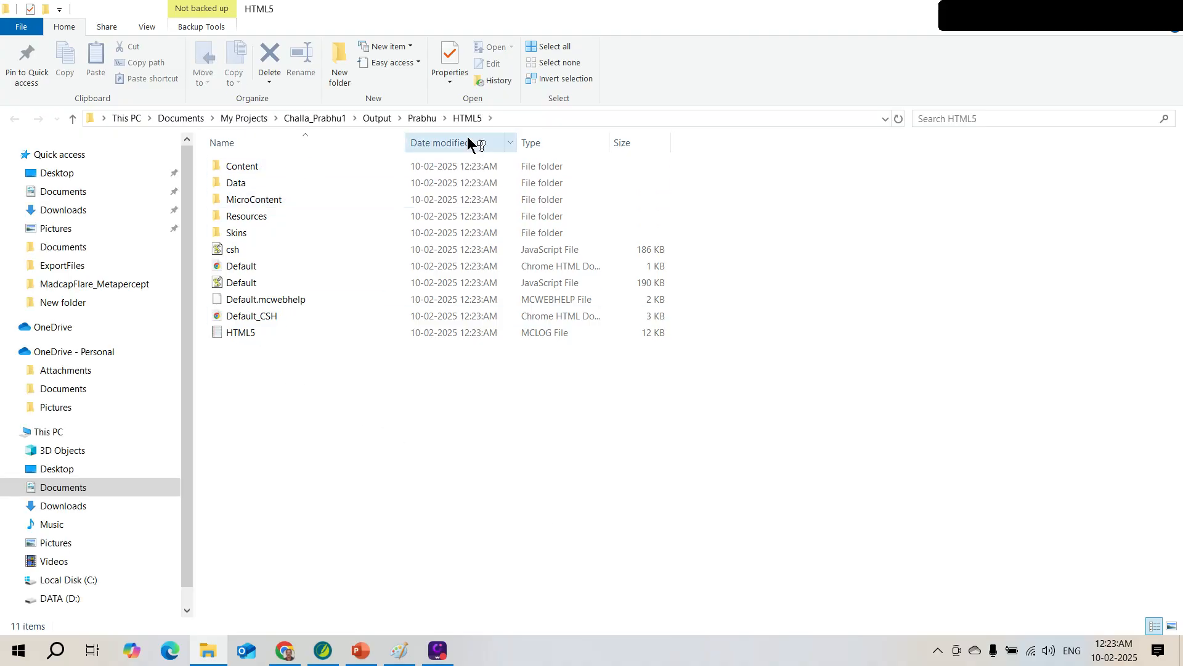
Inspect the Default.js and Default.htm output files, then minimize File Explorer
{"action": "left_click", "coordinate": [227, 283]}
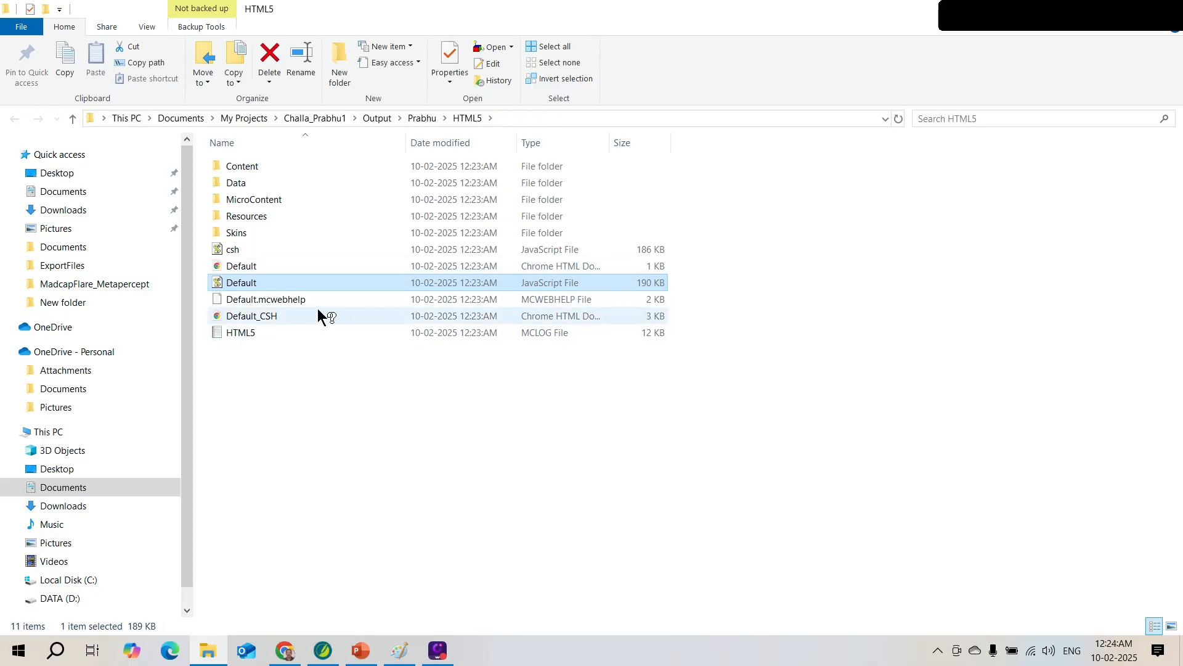
{"action": "left_click", "coordinate": [261, 267]}
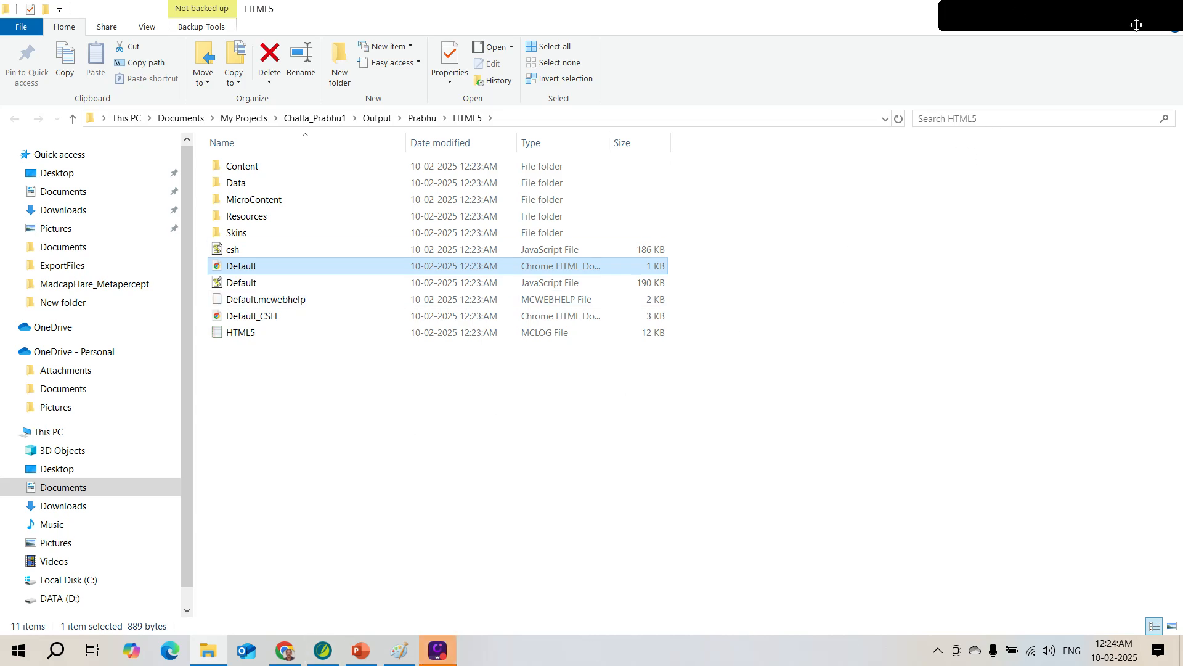
{"action": "left_click", "coordinate": [1101, 14]}
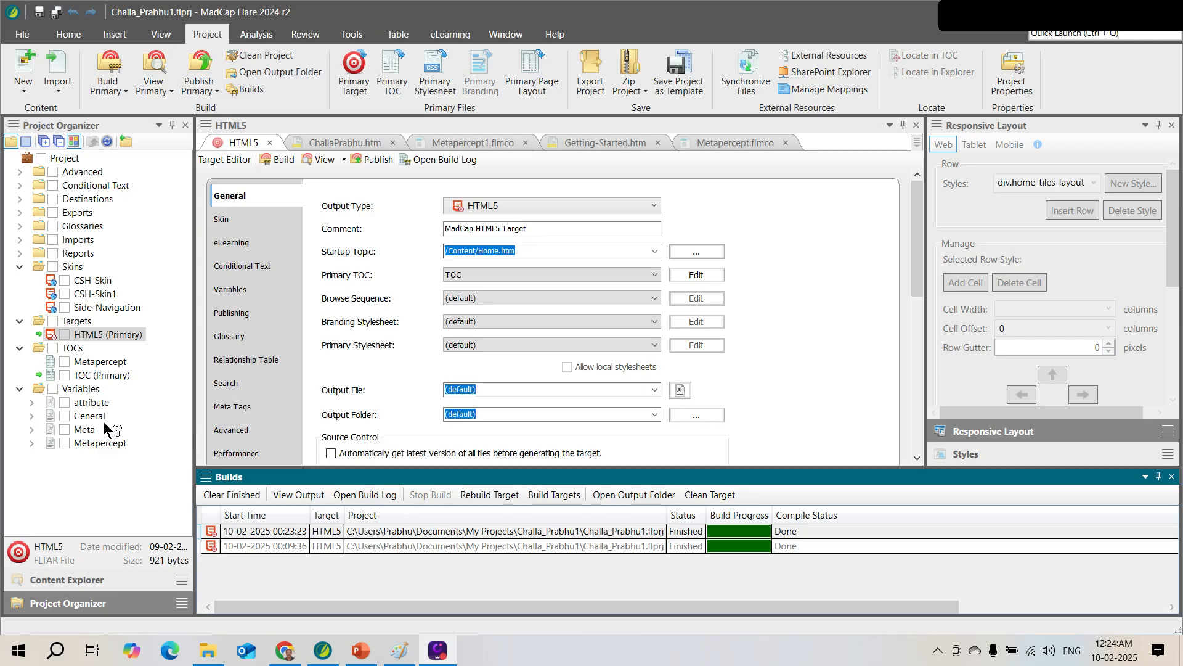
Select Home.htm in Content Explorer, then revisit the HTML5 output folder and minimize it
{"action": "left_click", "coordinate": [79, 579]}
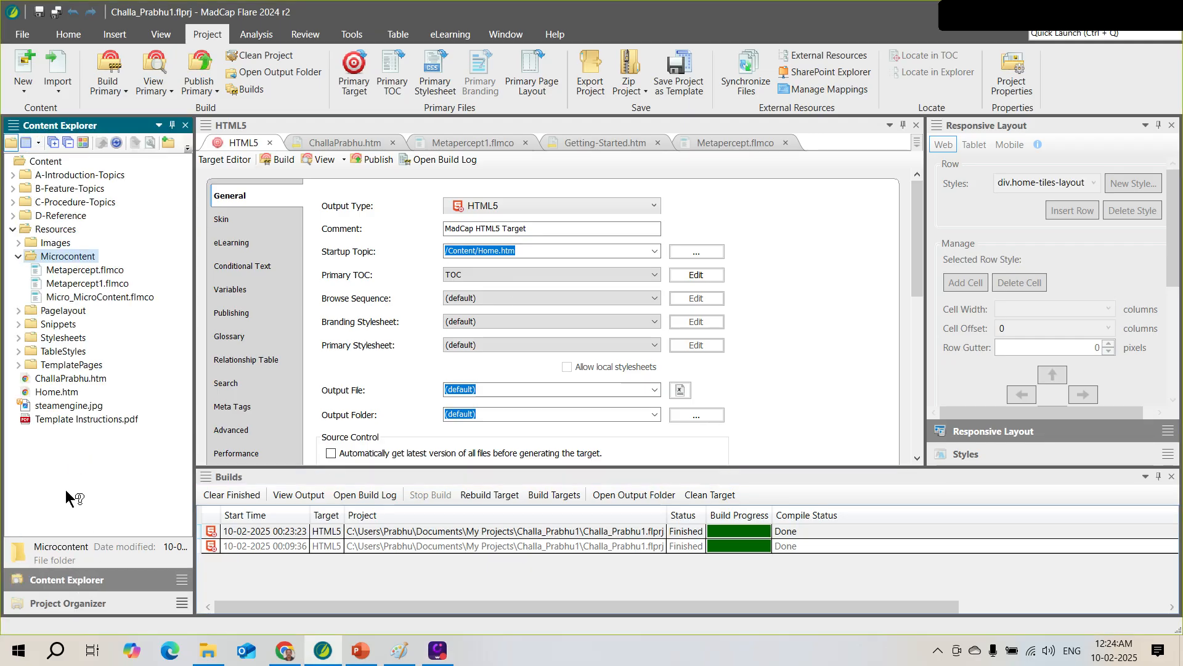
{"action": "left_click", "coordinate": [61, 390]}
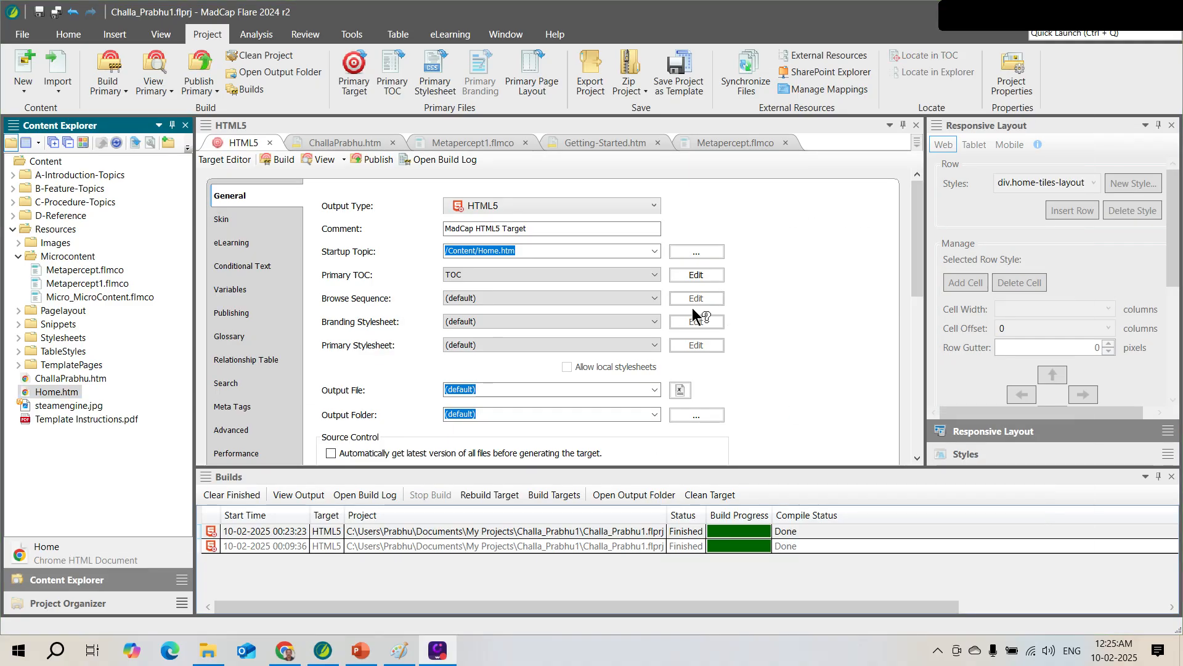
{"action": "key", "text": "alt+Tab"}
{"action": "key", "text": "alt+Tab"}
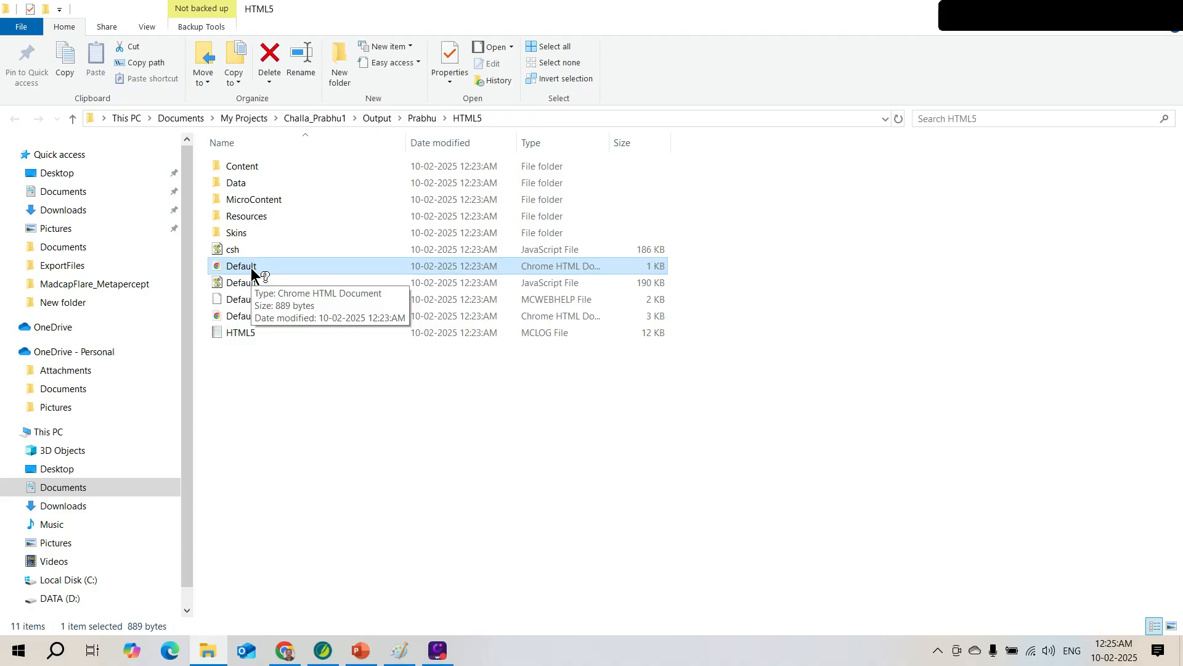
{"action": "left_click", "coordinate": [1096, 8]}
Show the HTML5 target's Search page: MadCap Search, 20 results per page, 300-character abstracts
{"action": "left_click", "coordinate": [1173, 477]}
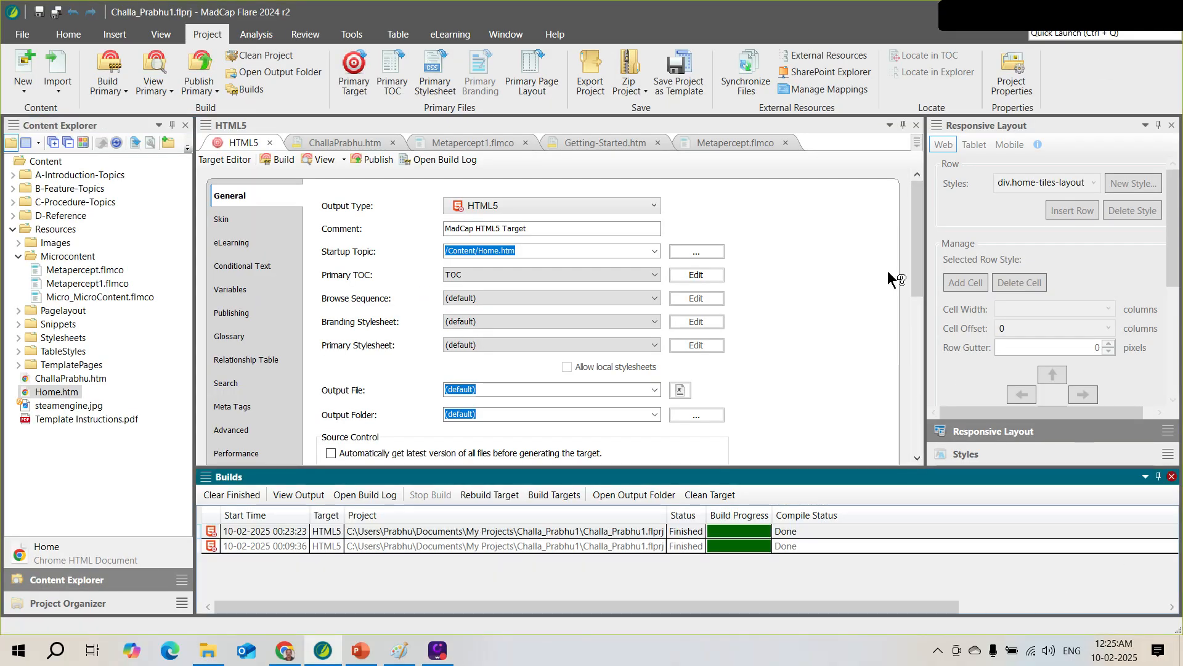
{"action": "left_click_drag", "start_coordinate": [919, 253], "coordinate": [882, 212]}
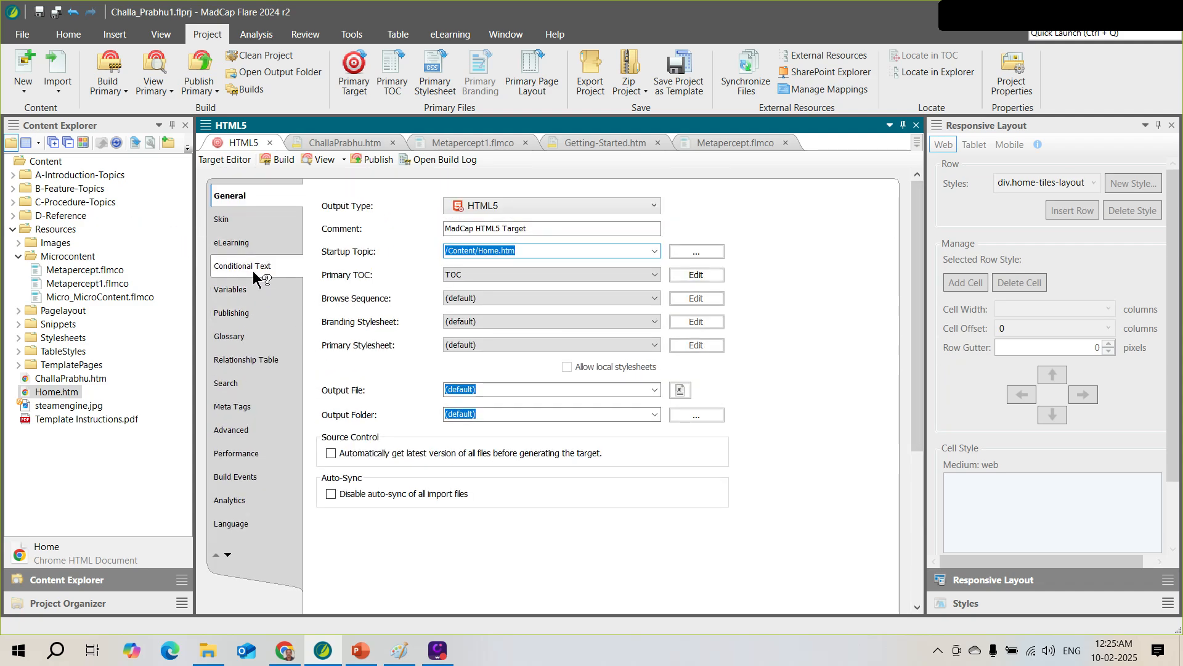
{"action": "left_click", "coordinate": [240, 384]}
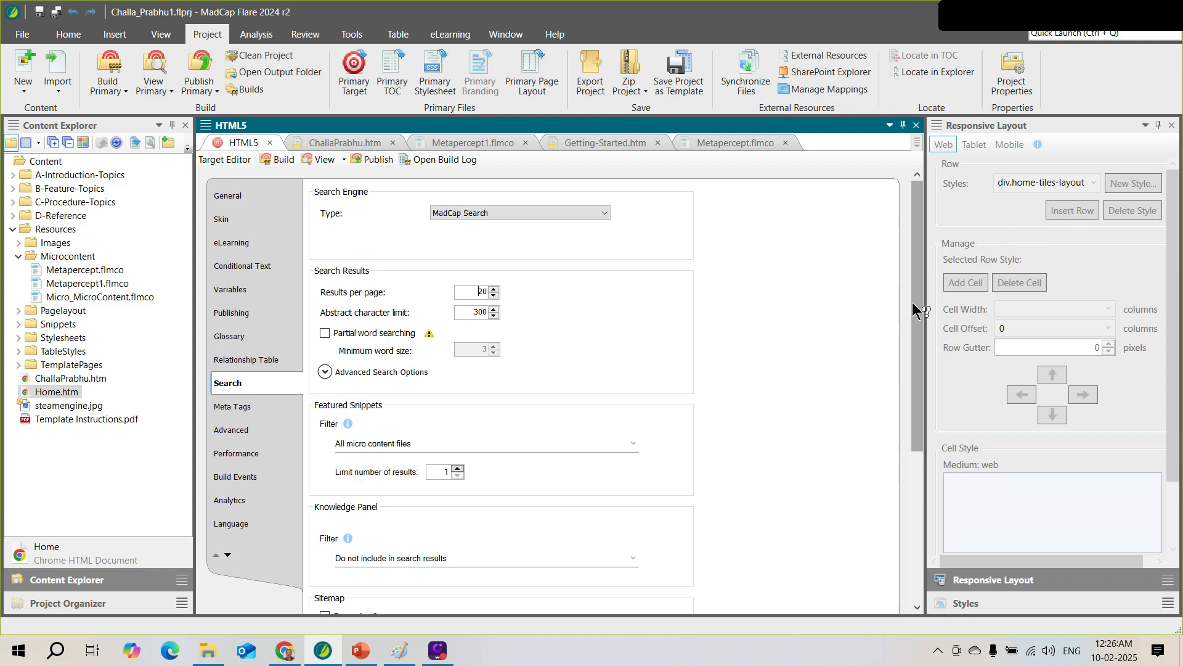
Choose 'All micro content files' as Featured Snippets Filter, raise the limit to 5, and minimize Flare
{"action": "left_click_drag", "start_coordinate": [918, 318], "coordinate": [671, 377]}
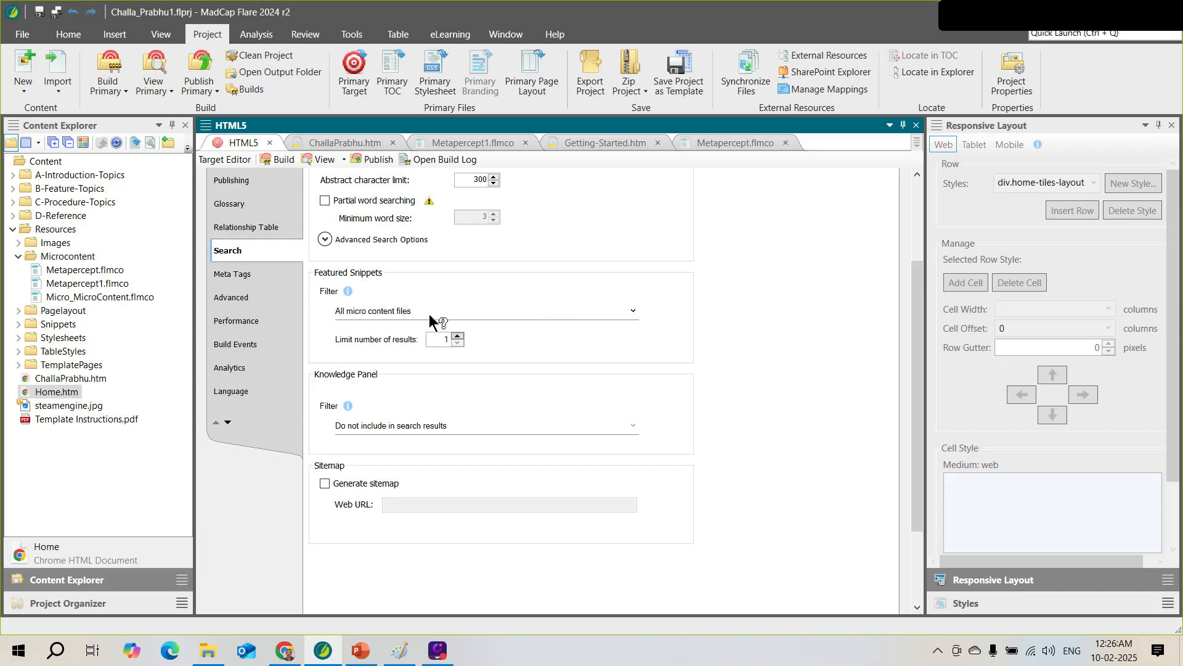
{"action": "left_click", "coordinate": [634, 312]}
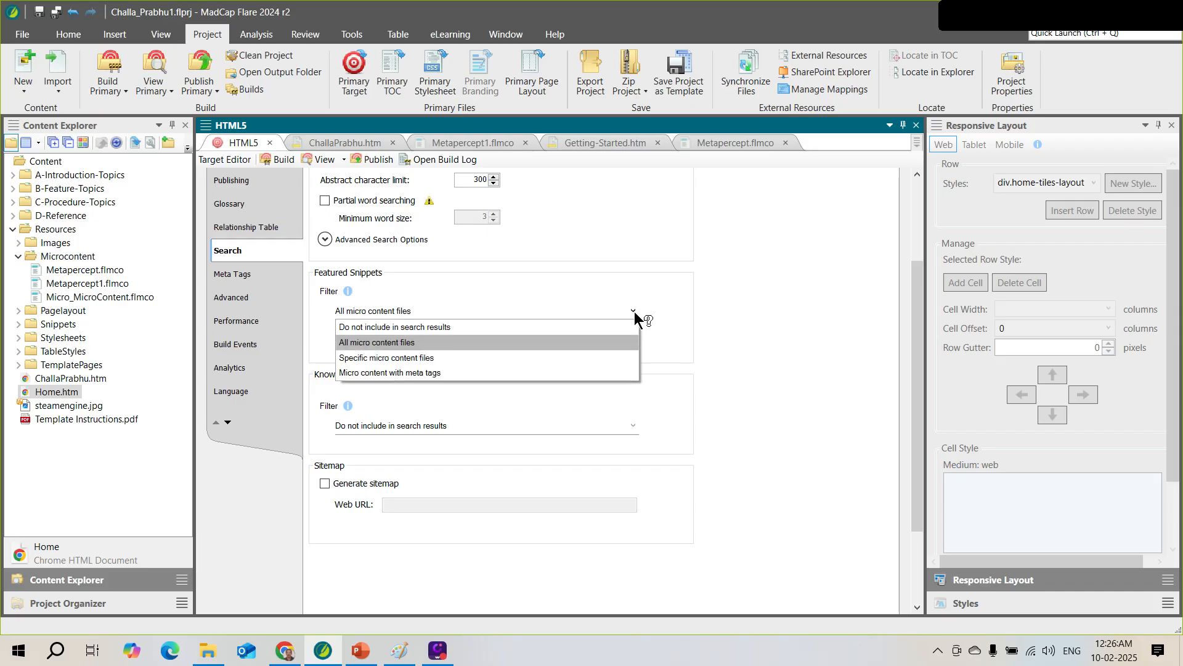
{"action": "left_click", "coordinate": [386, 342]}
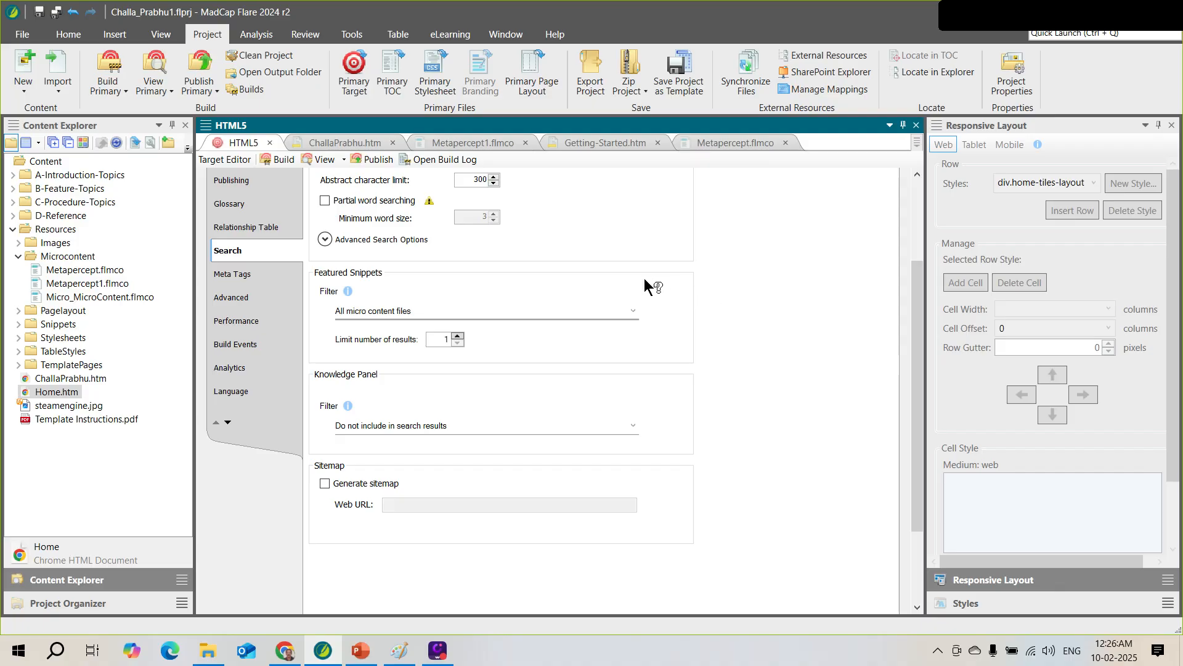
{"action": "left_click", "coordinate": [459, 337]}
{"action": "left_click", "coordinate": [459, 337]}
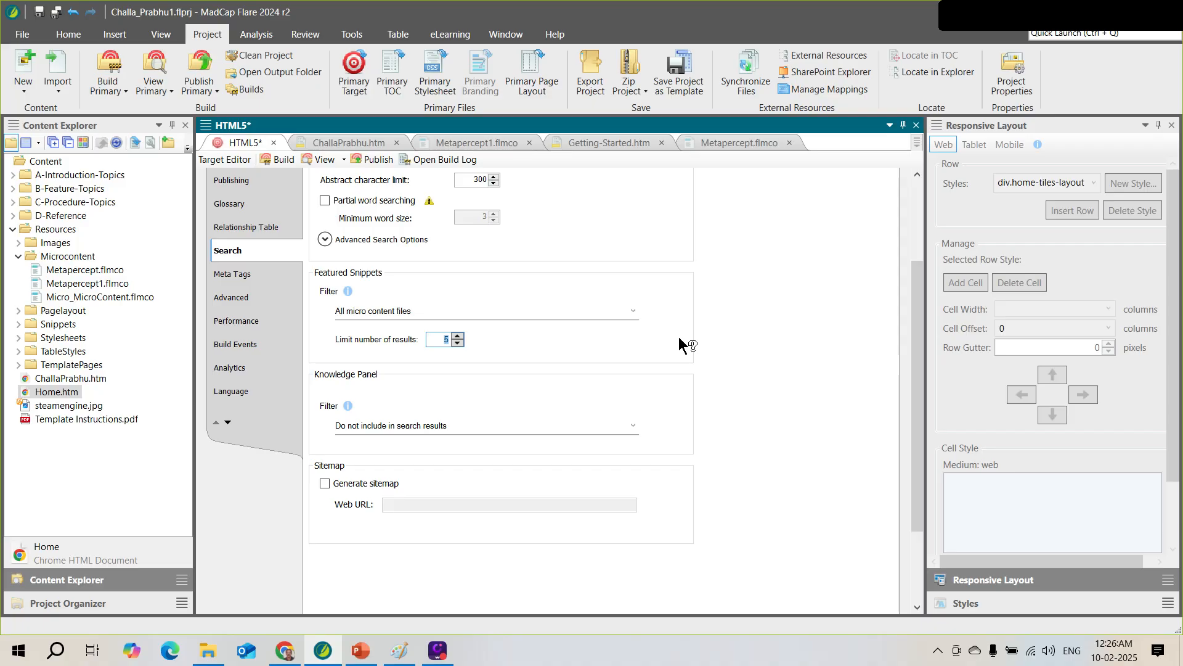
{"action": "left_click", "coordinate": [1105, 12]}
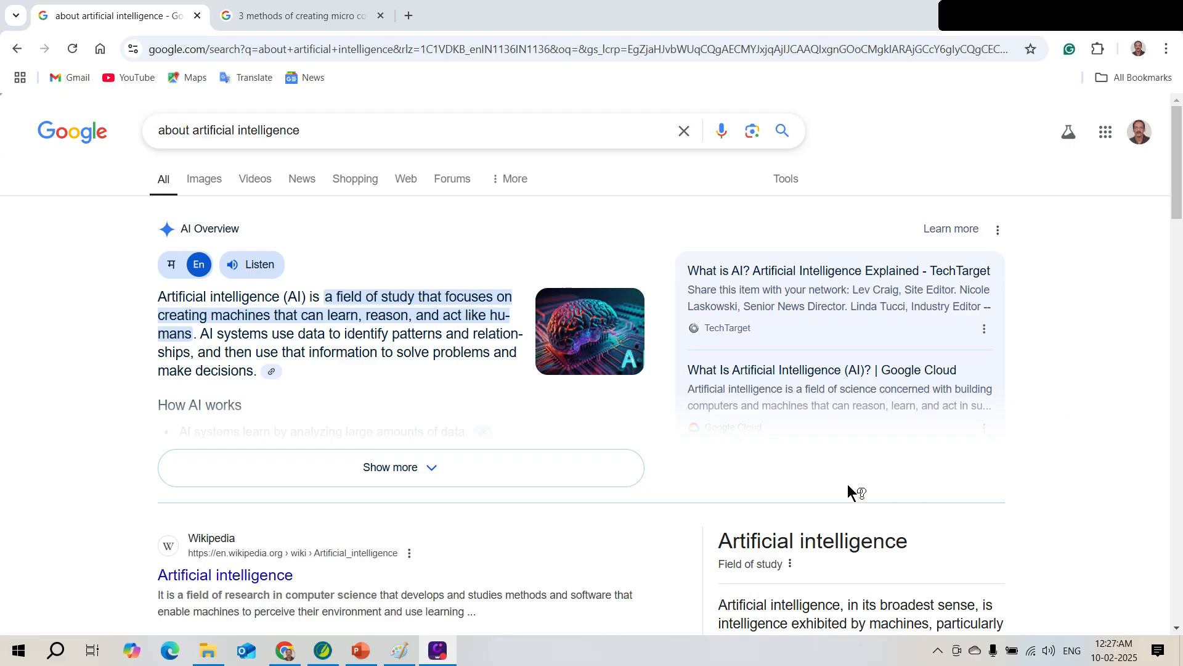
Minimize Chrome to return to Flare's HTML5 Search settings
{"action": "left_click", "coordinate": [1096, 19]}
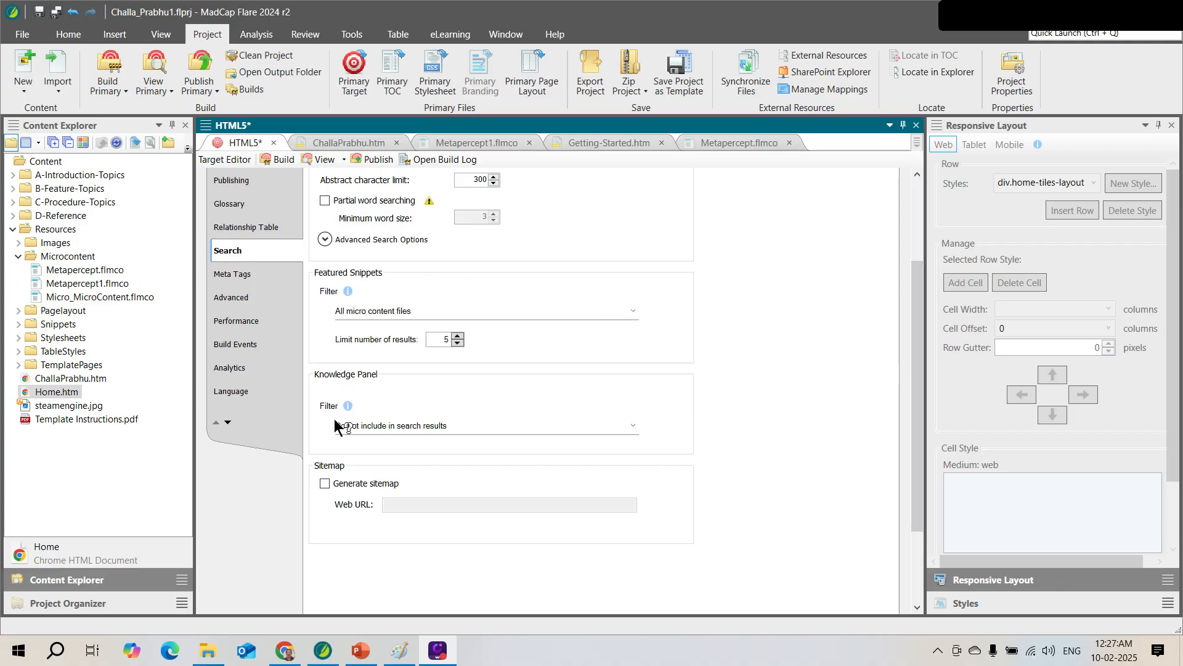
Set the Knowledge Panel Filter to 'Specific micro content files'
{"action": "left_click", "coordinate": [635, 427]}
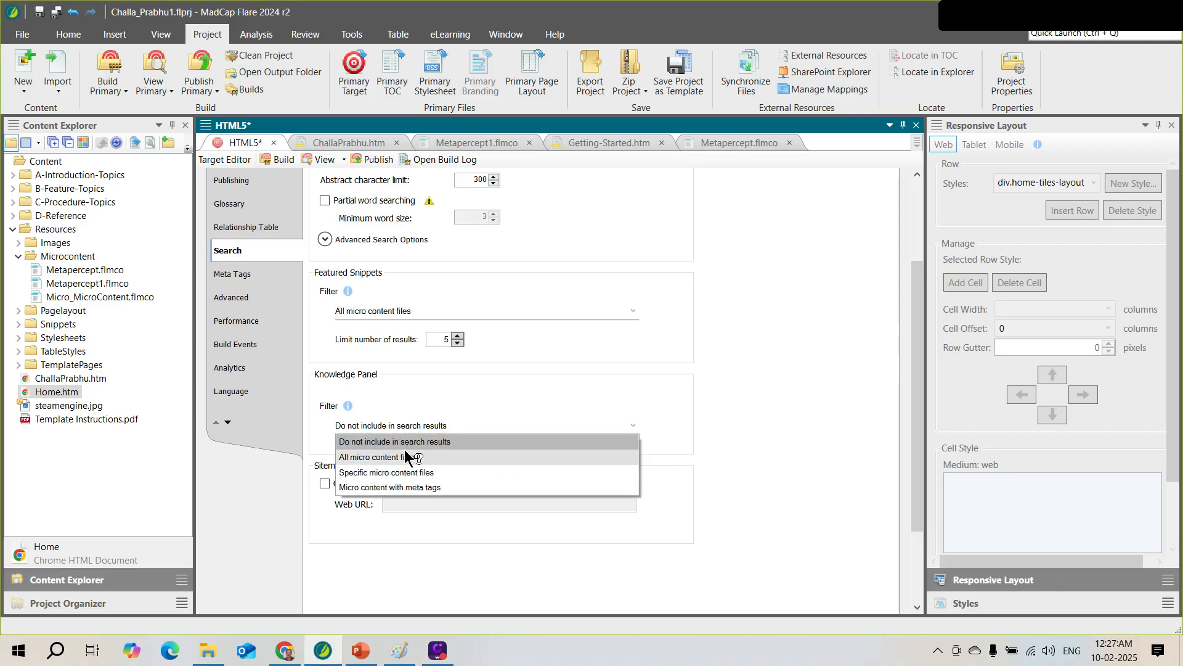
{"action": "left_click", "coordinate": [433, 473]}
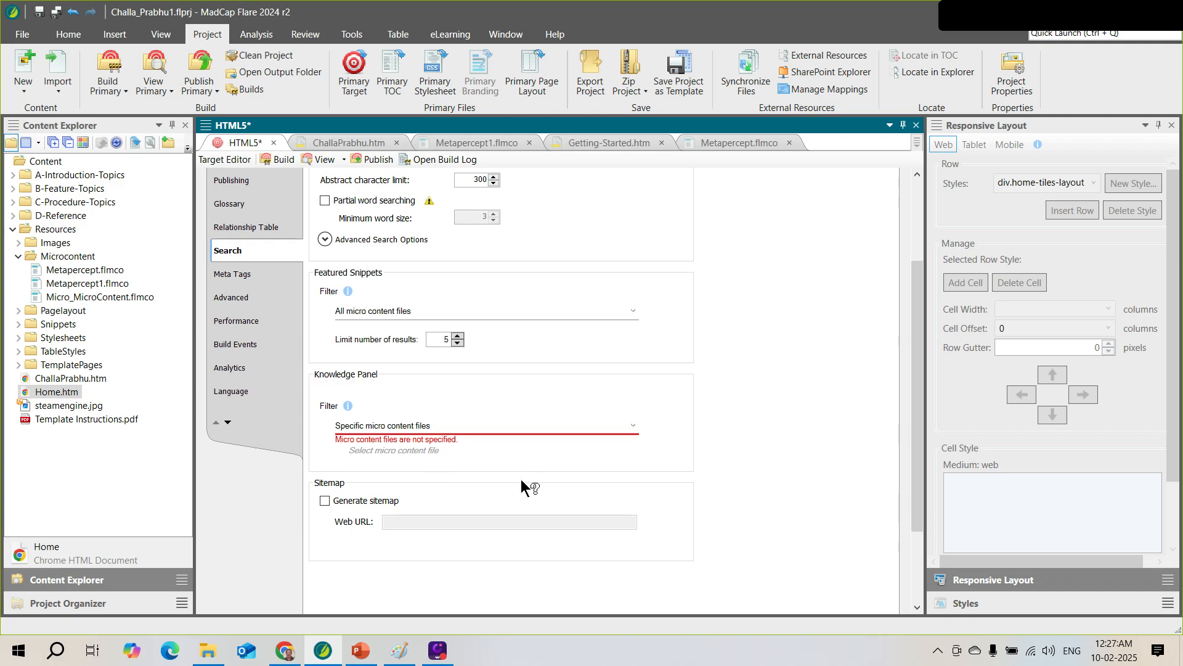
{"action": "left_click", "coordinate": [493, 429]}
{"action": "left_click", "coordinate": [396, 472]}
Select Micro_MicroContent.flmco and Metapercept1.flmco as knowledge panel files, then minimize Flare to show PowerPoint
{"action": "left_click", "coordinate": [437, 451]}
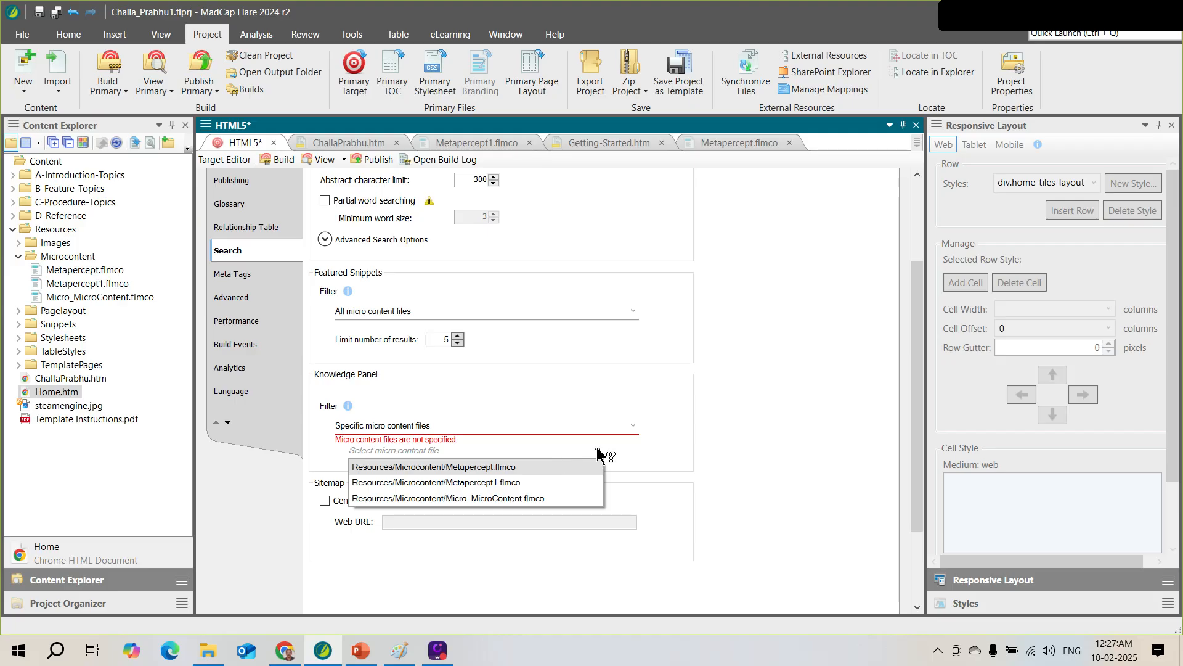
{"action": "left_click", "coordinate": [597, 450]}
{"action": "left_click", "coordinate": [462, 457]}
{"action": "left_click", "coordinate": [465, 479]}
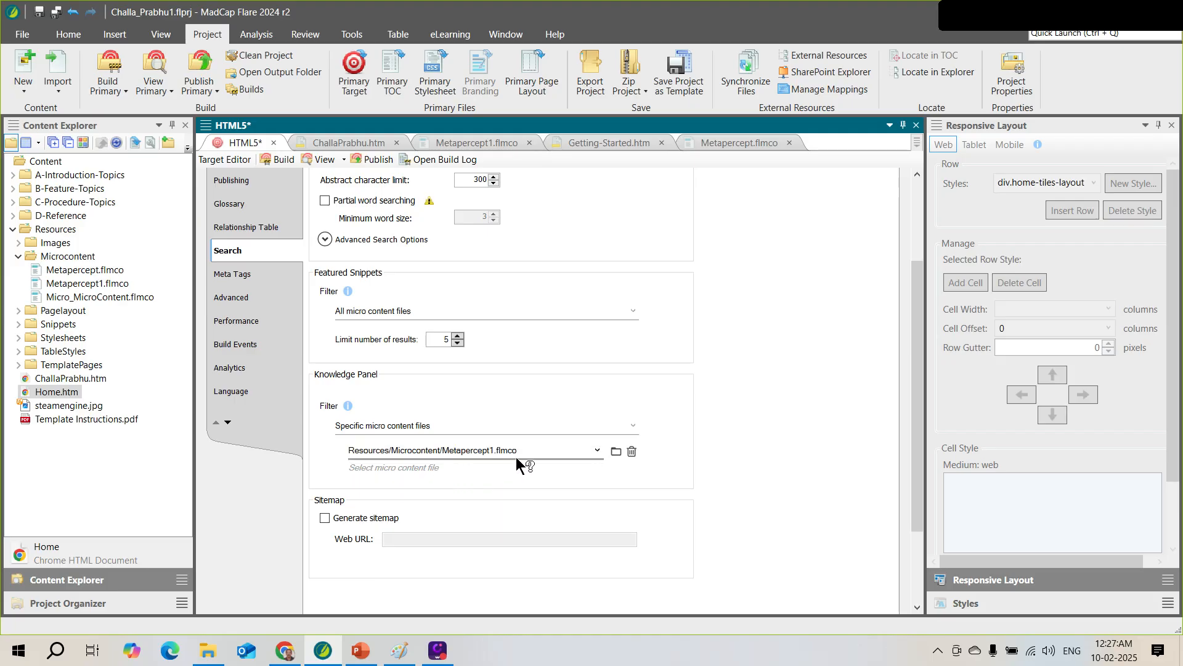
{"action": "left_click", "coordinate": [599, 456]}
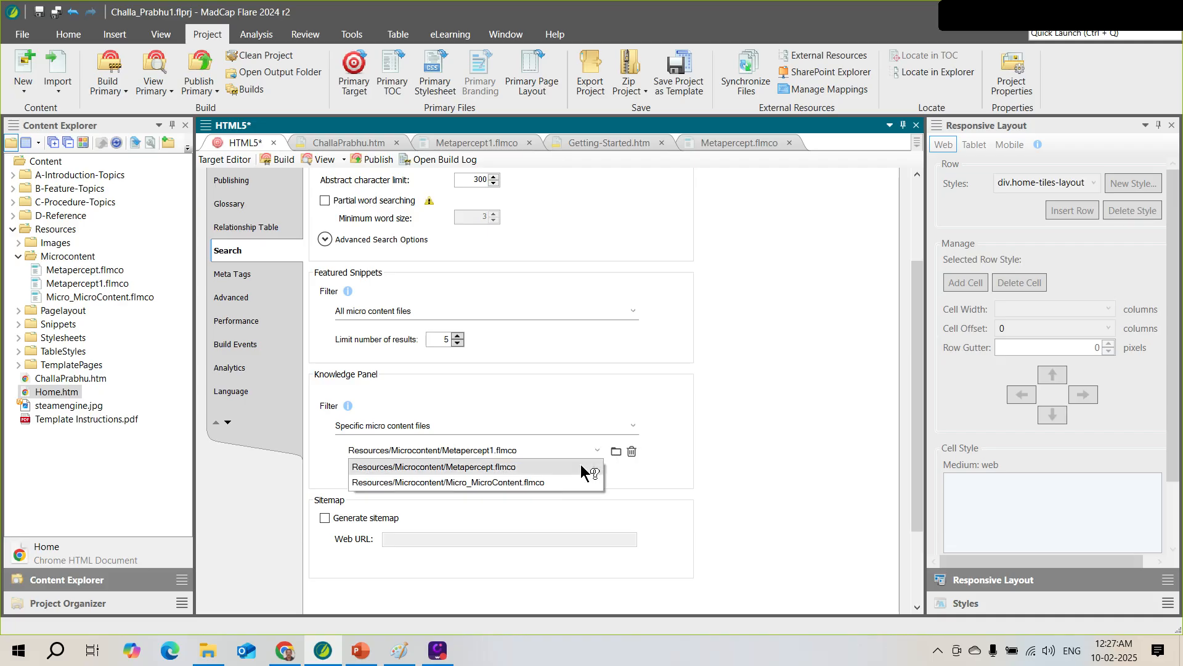
{"action": "left_click", "coordinate": [496, 482]}
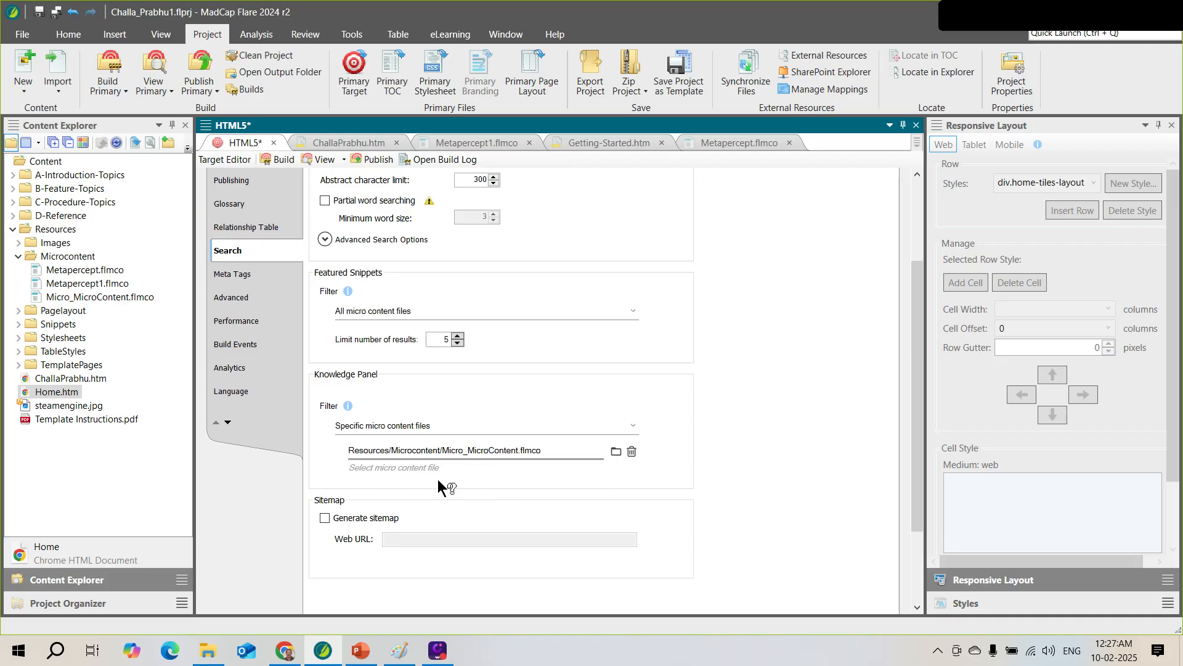
{"action": "left_click", "coordinate": [439, 480]}
{"action": "left_click", "coordinate": [506, 500]}
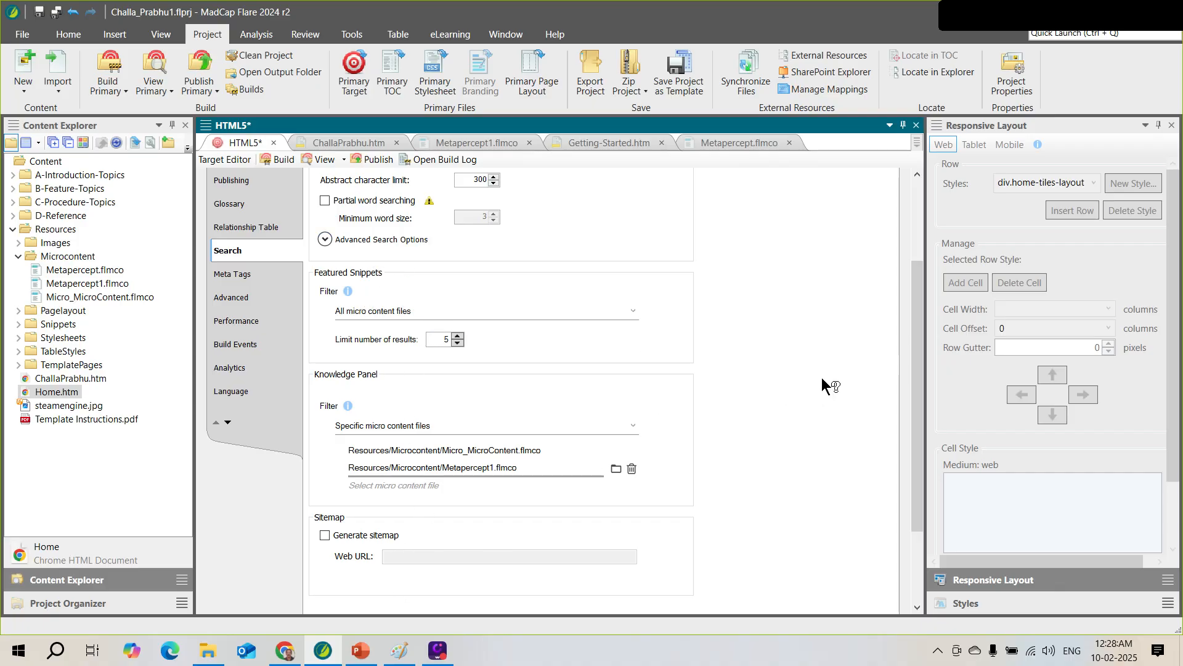
{"action": "left_click", "coordinate": [1094, 16]}
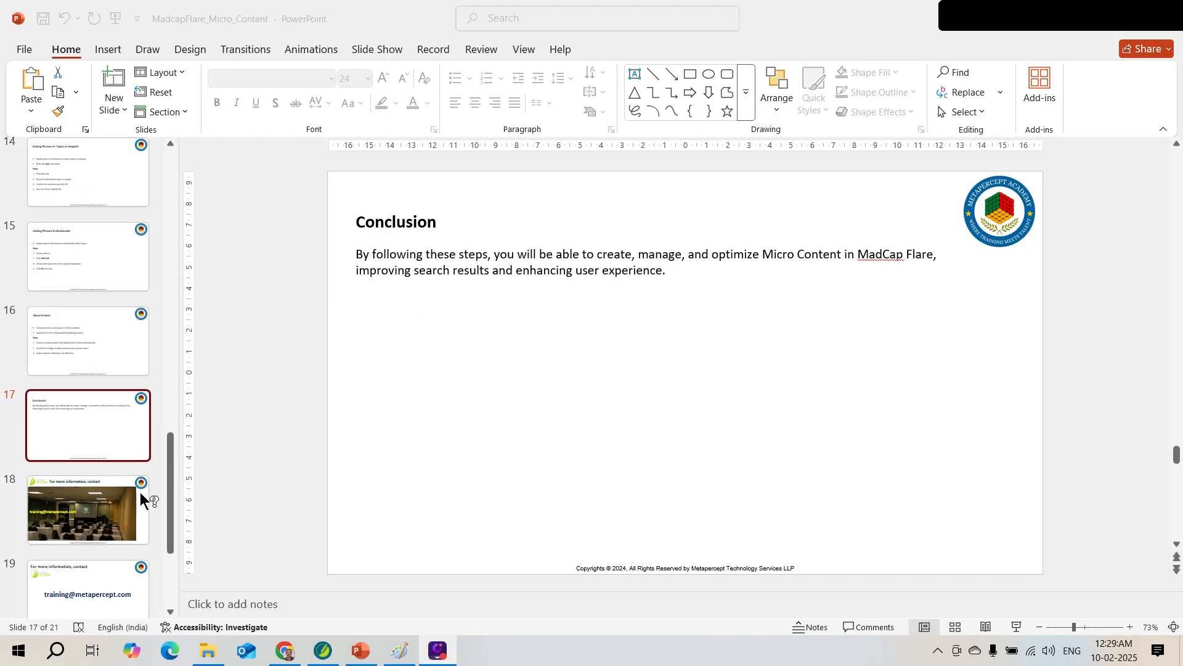
Minimize PowerPoint's Conclusion slide to return to Flare's Search settings
{"action": "left_click", "coordinate": [171, 441]}
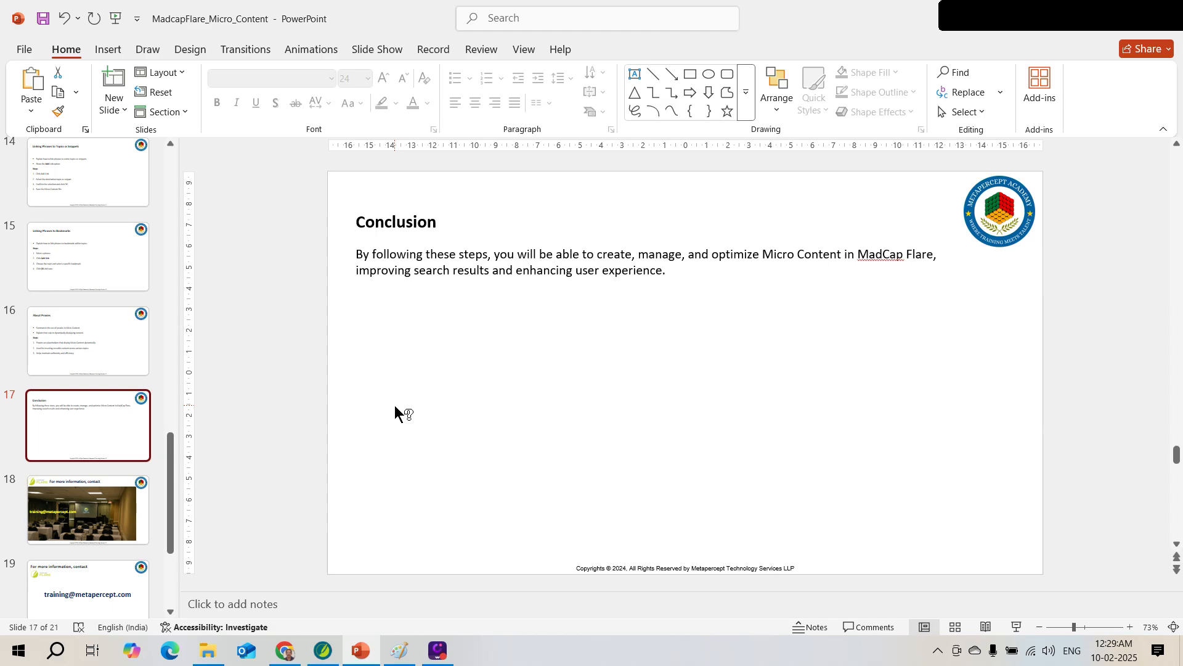
{"action": "left_click", "coordinate": [1102, 19]}
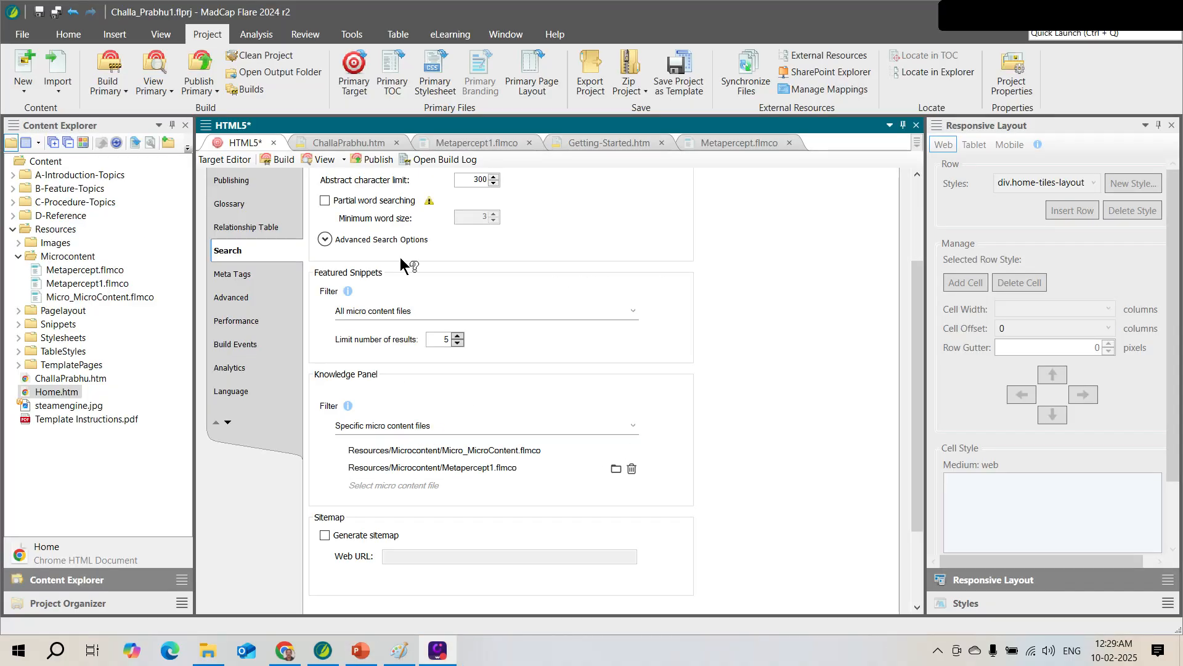
Save all project changes, then Alt+Tab back to the PowerPoint presentation
{"action": "left_click", "coordinate": [55, 14]}
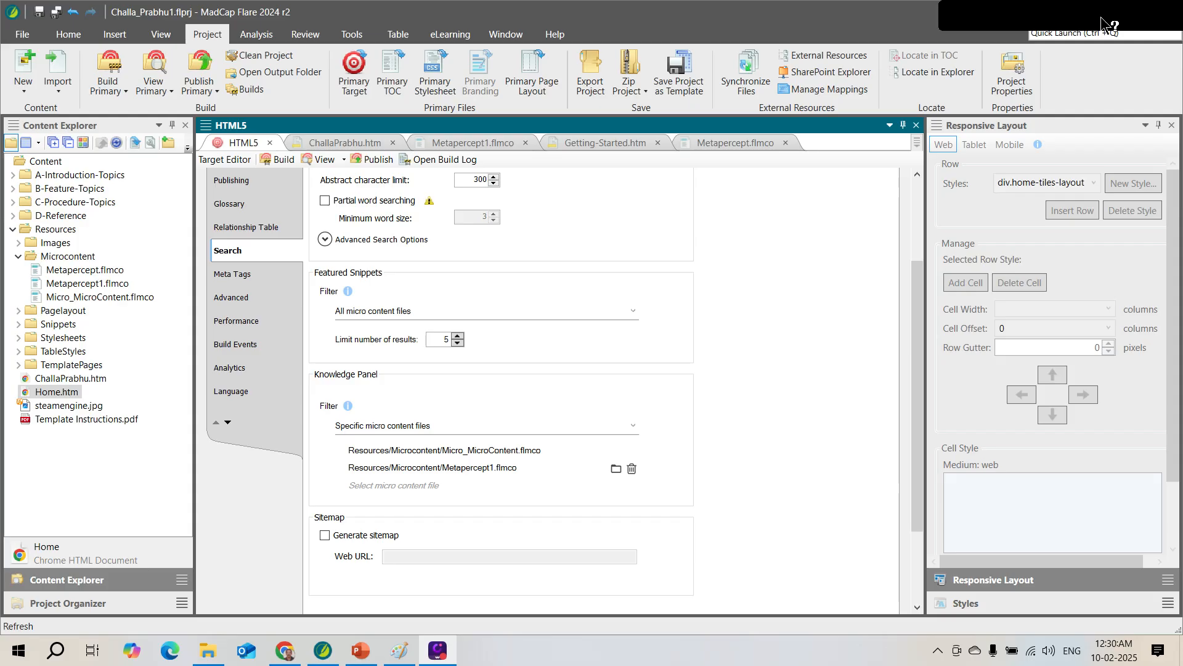
{"action": "key", "text": "alt+Tab"}
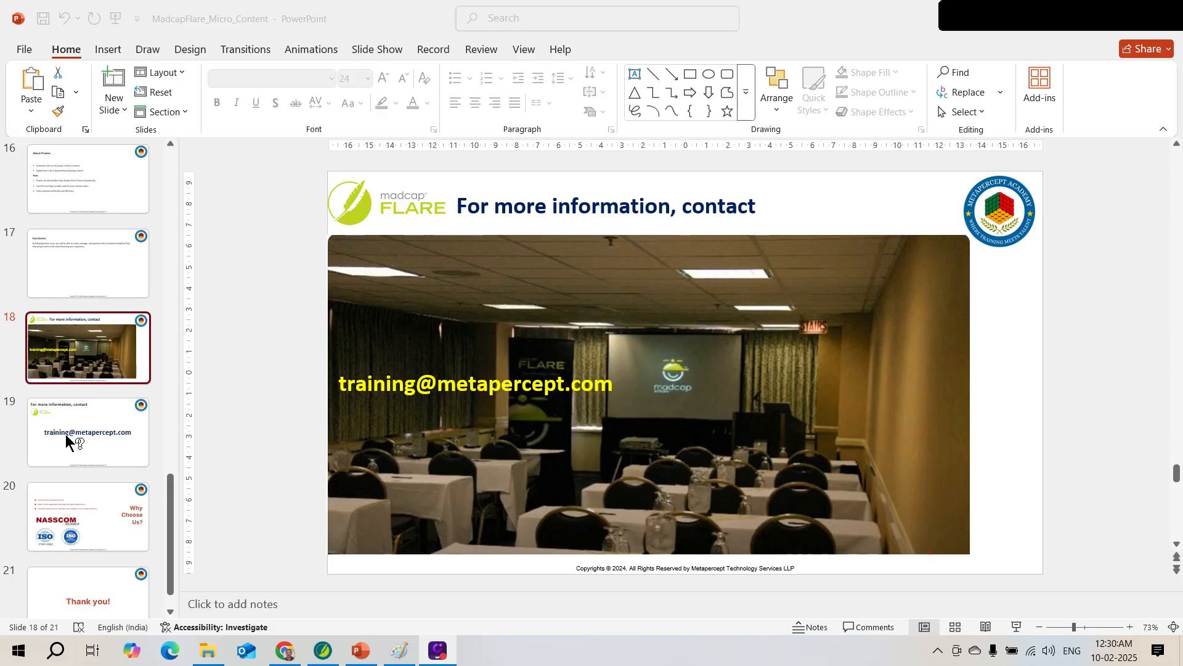